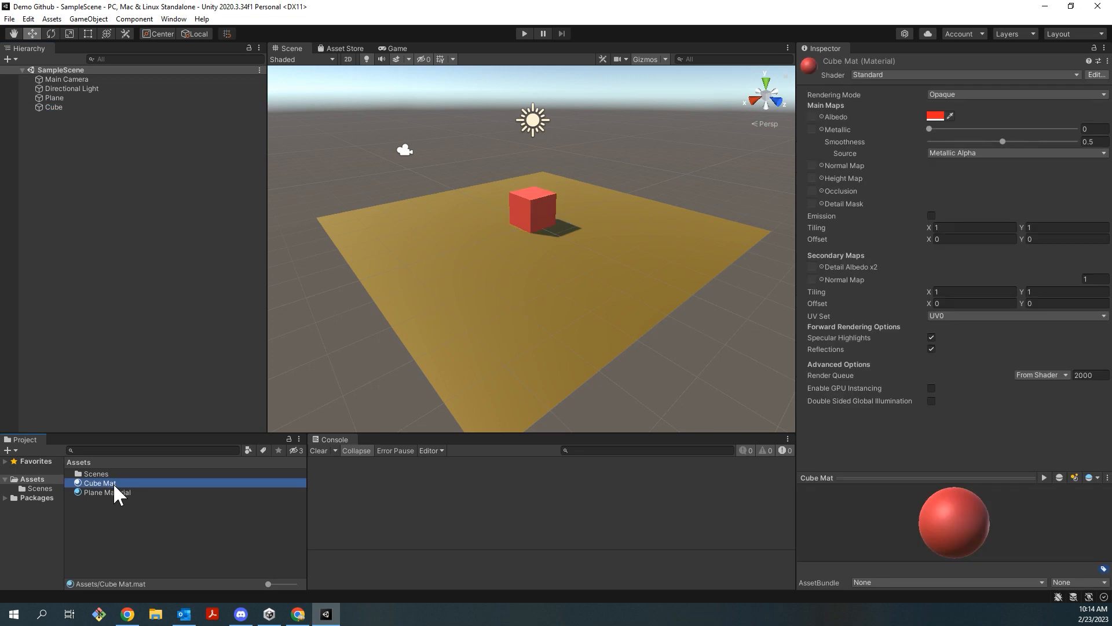
Step: Inspect the Plane Material in the Unity project and view the Demo Github project's entry in Unity Hub
{"action": "left_click", "coordinate": [120, 492]}
{"action": "left_click", "coordinate": [319, 339]}
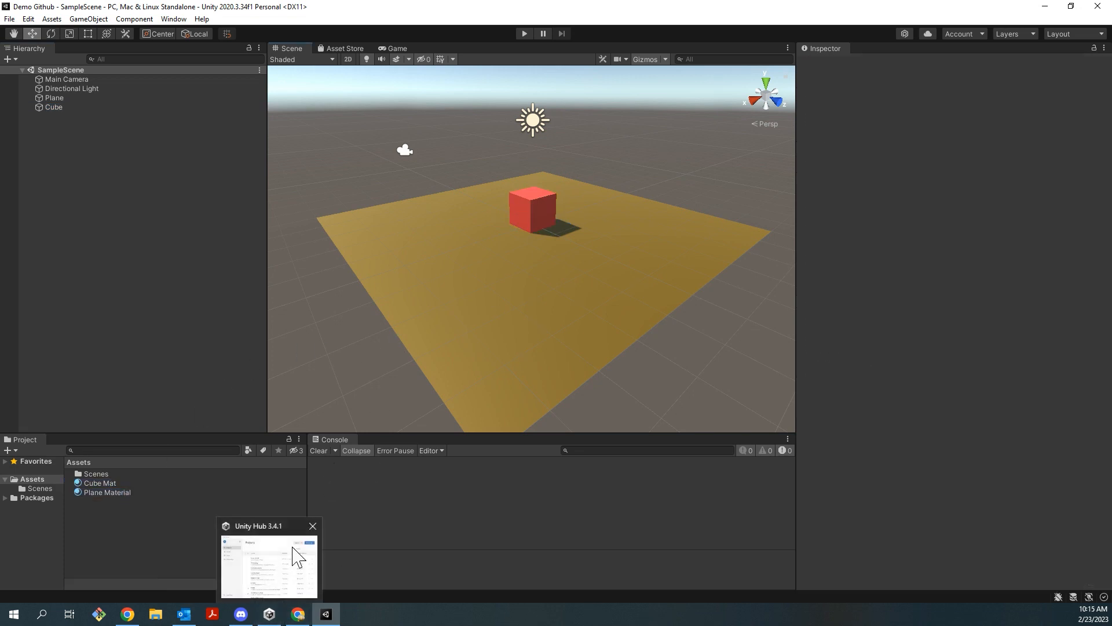
{"action": "left_click", "coordinate": [269, 613]}
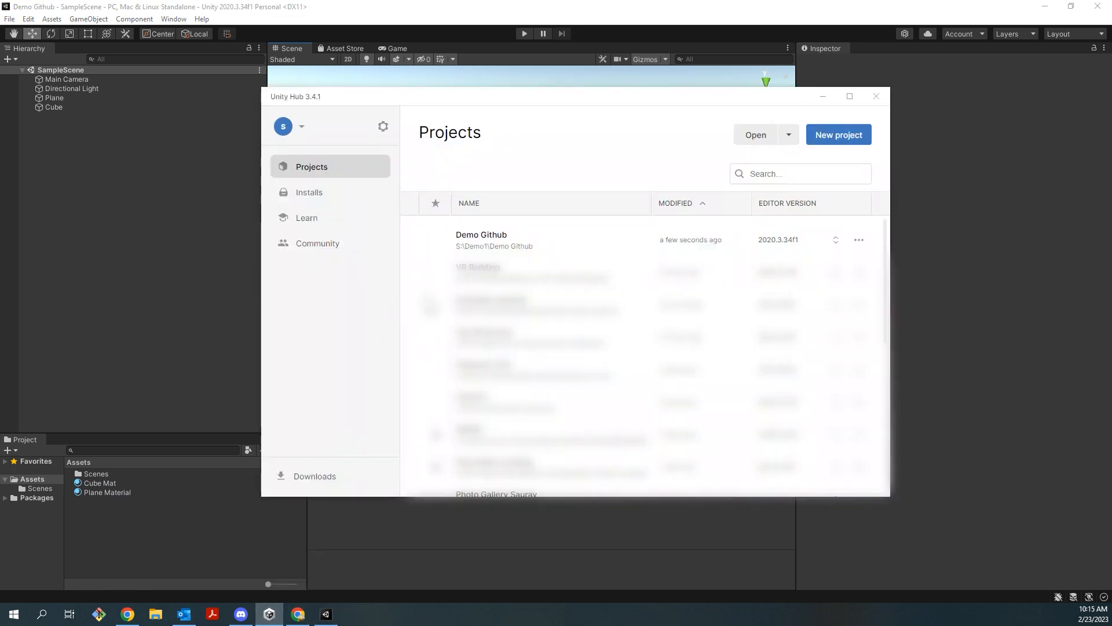
{"action": "left_click", "coordinate": [469, 242]}
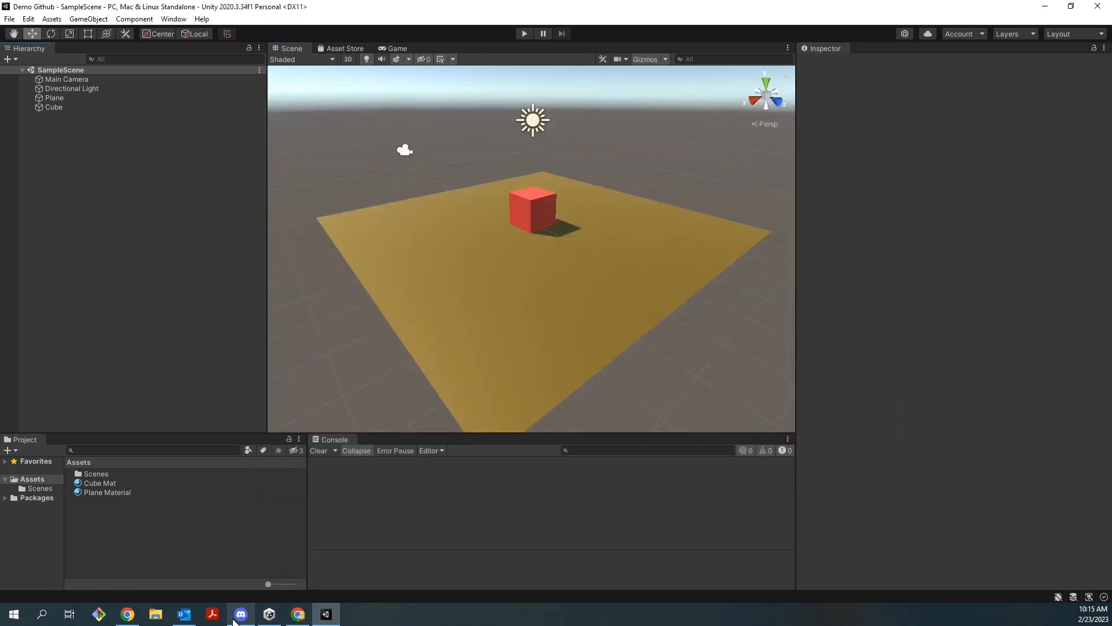
Step: Switch to GitHub in Chrome and set up a new repository named DemoGithub with Private visibility
{"action": "left_click", "coordinate": [297, 612]}
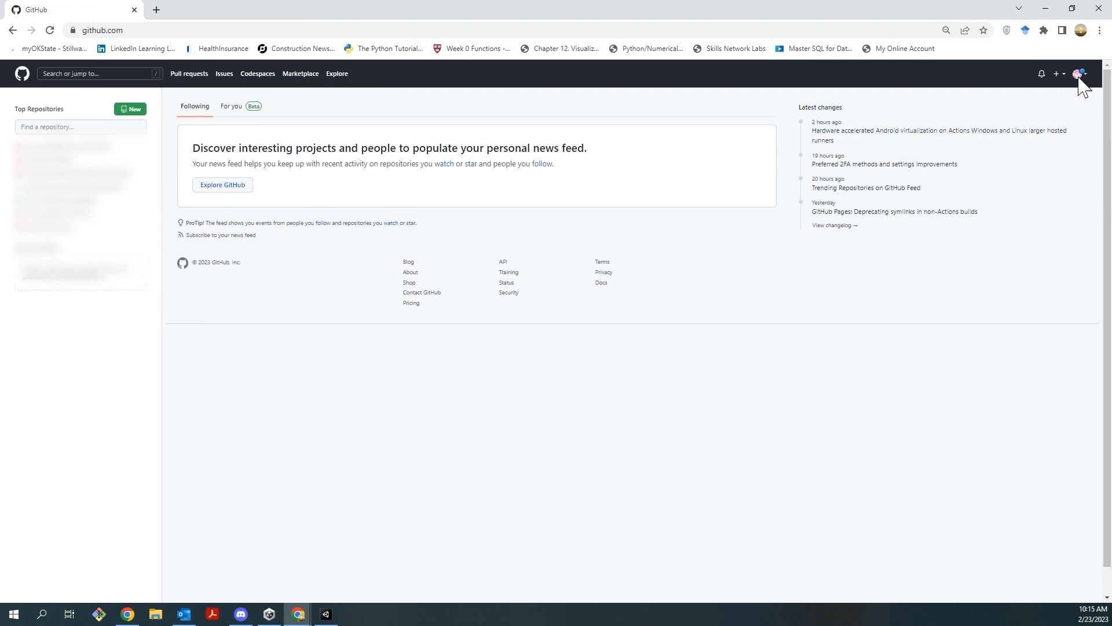
{"action": "left_click", "coordinate": [133, 110]}
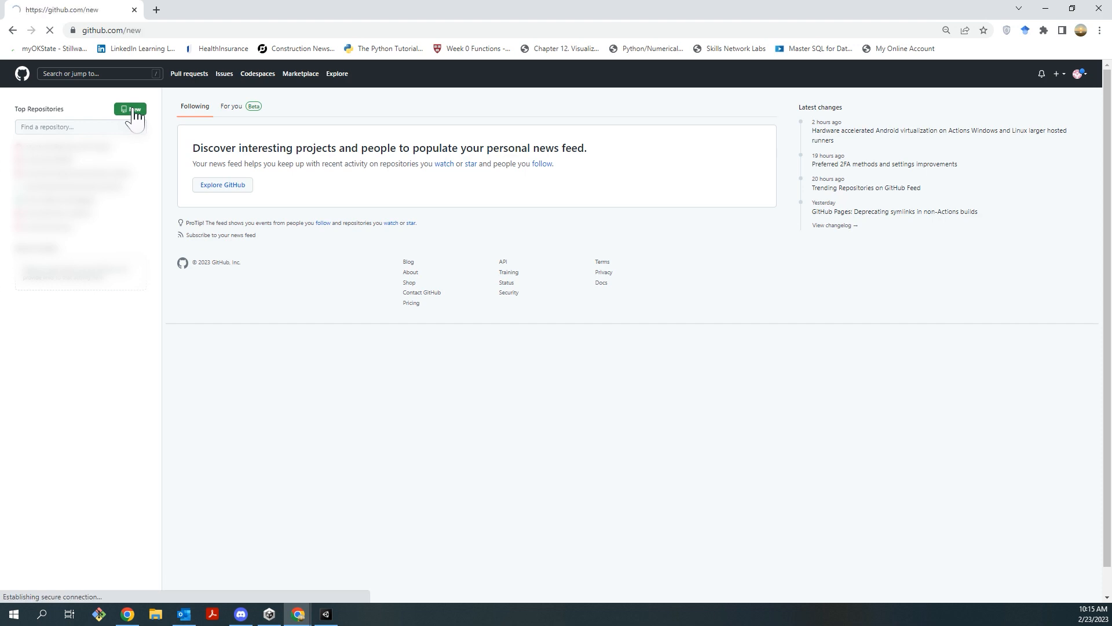
{"action": "left_click", "coordinate": [509, 180]}
{"action": "type", "text": "DemoGithub"}
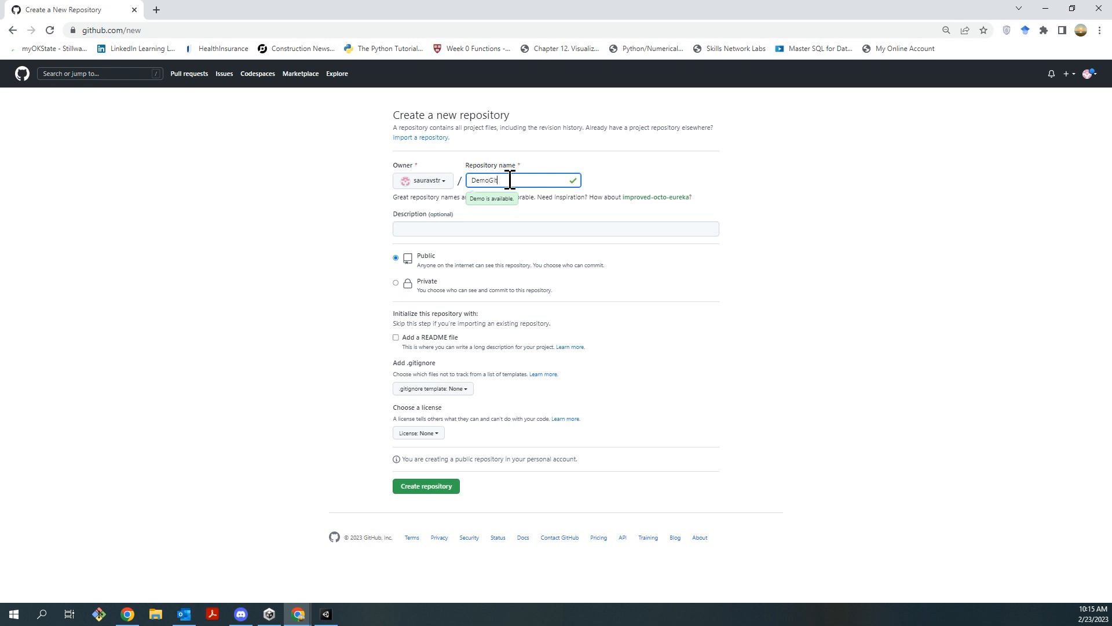
{"action": "left_click", "coordinate": [436, 229]}
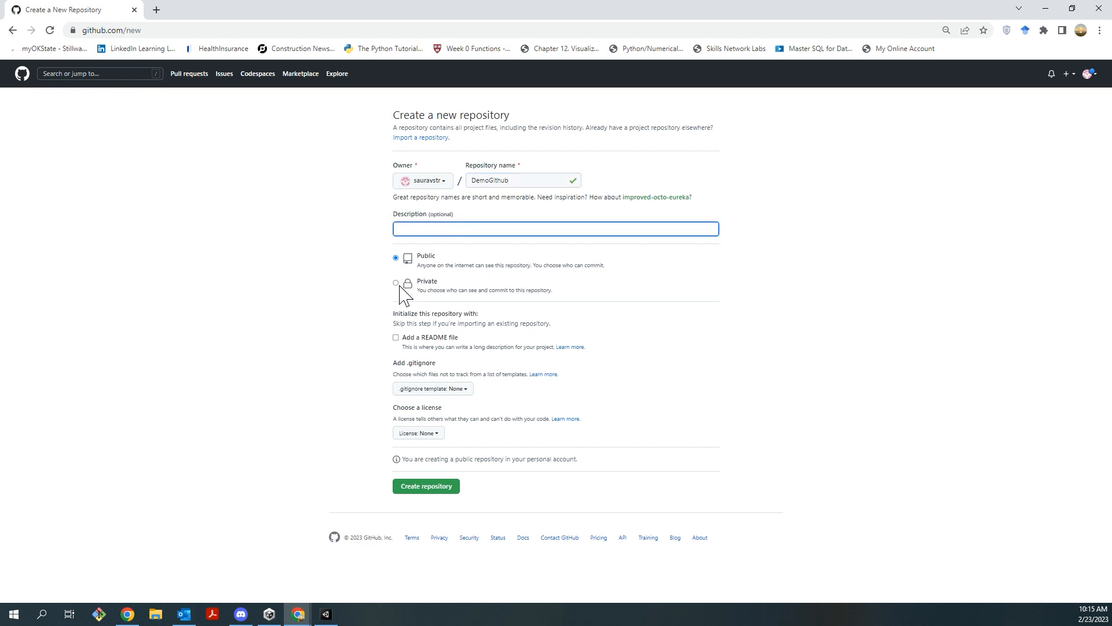
{"action": "left_click", "coordinate": [397, 284]}
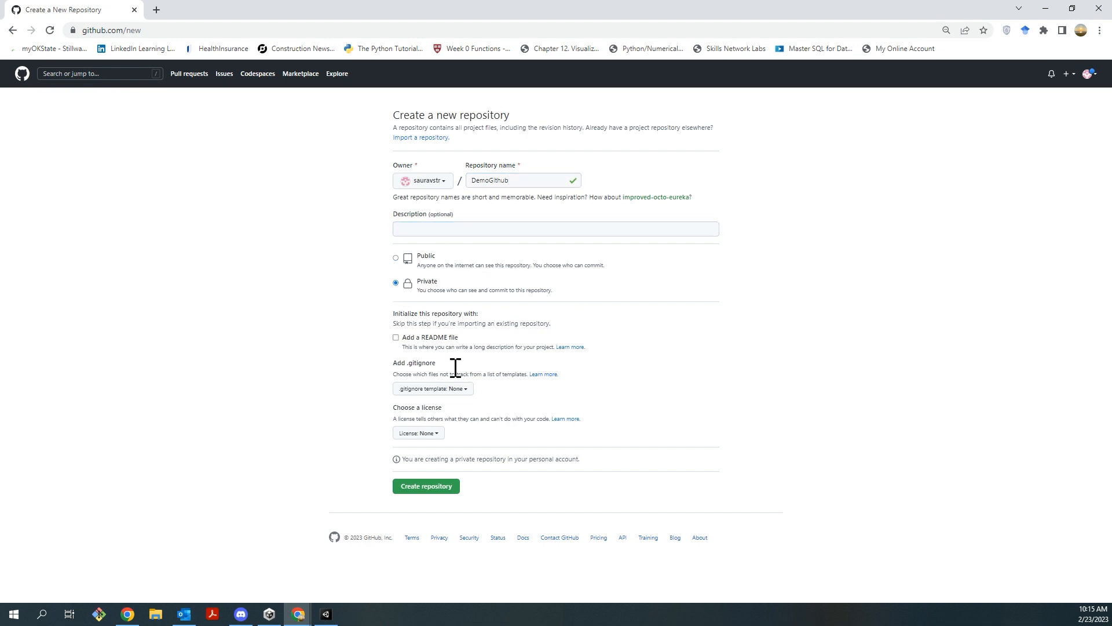
Step: Leave the README file excluded and choose the Unity .gitignore template for the new repository
{"action": "left_click", "coordinate": [396, 338]}
{"action": "left_click", "coordinate": [396, 339]}
{"action": "left_click", "coordinate": [450, 389]}
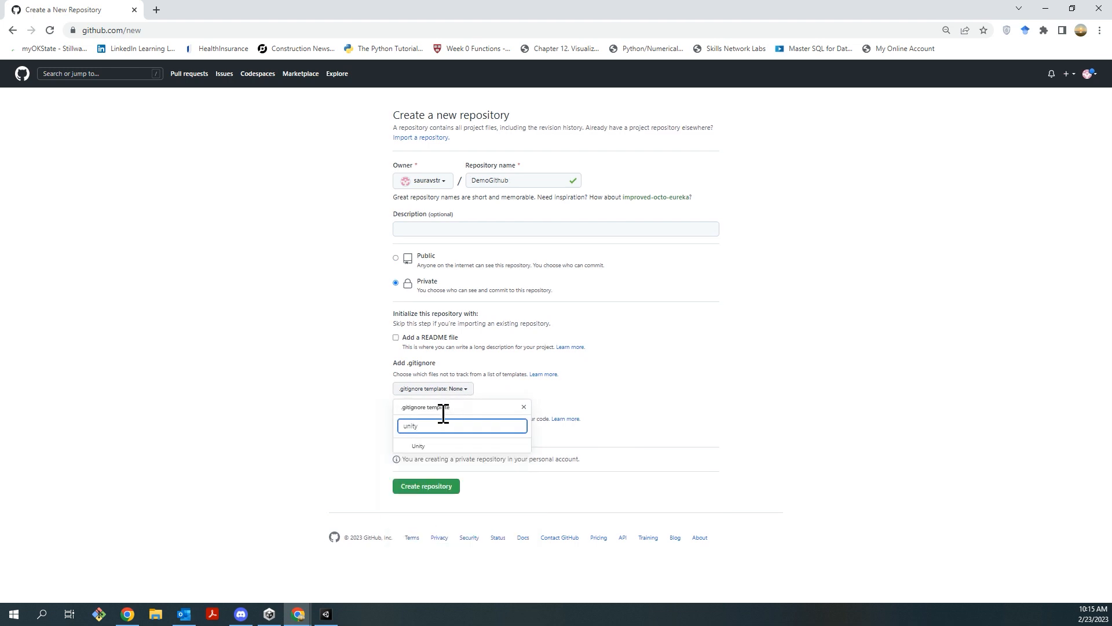
{"action": "left_click", "coordinate": [447, 445]}
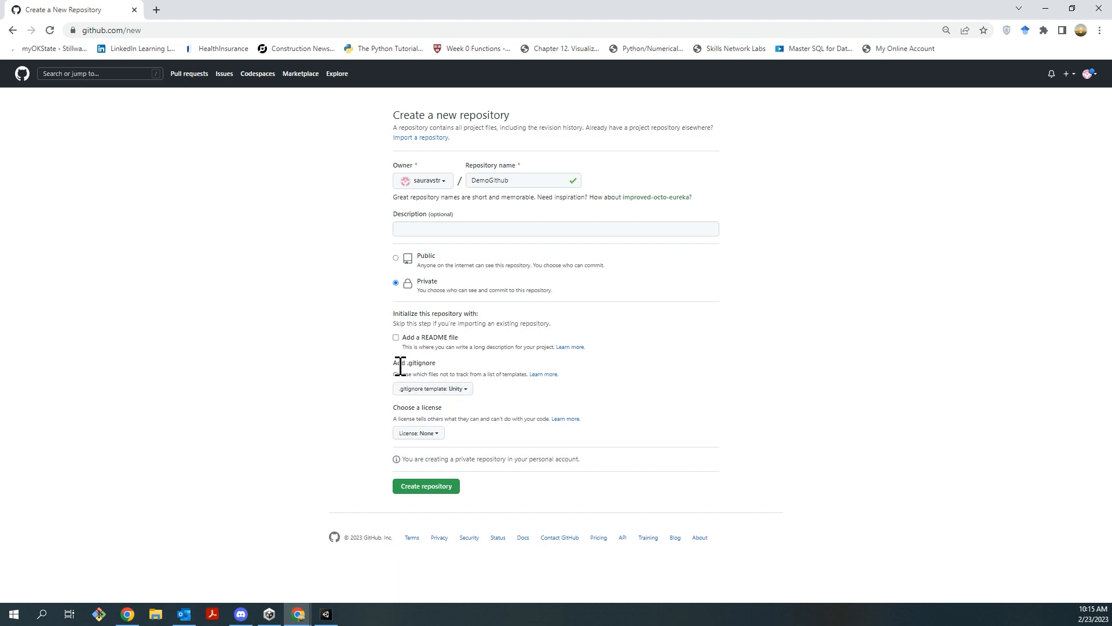
Step: Look through the available licenses for the repository without choosing one
{"action": "left_click_drag", "start_coordinate": [394, 364], "coordinate": [436, 367]}
{"action": "left_click", "coordinate": [440, 422]}
{"action": "left_click", "coordinate": [438, 435]}
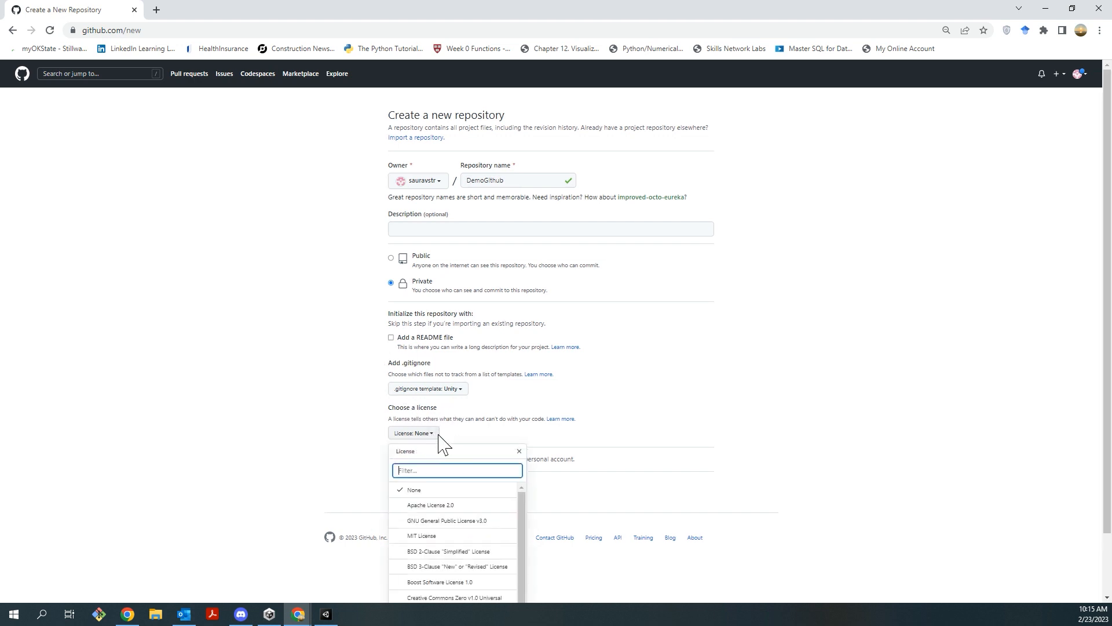
{"action": "scroll", "coordinate": [479, 532], "scroll_direction": "down", "scroll_amount": 5}
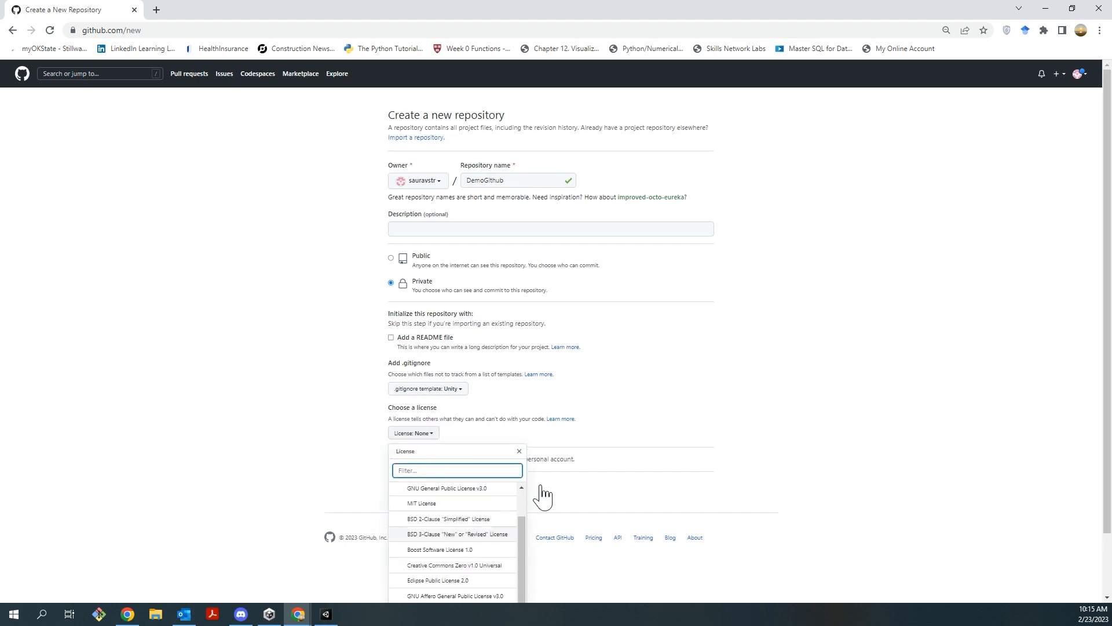
{"action": "left_click", "coordinate": [667, 413]}
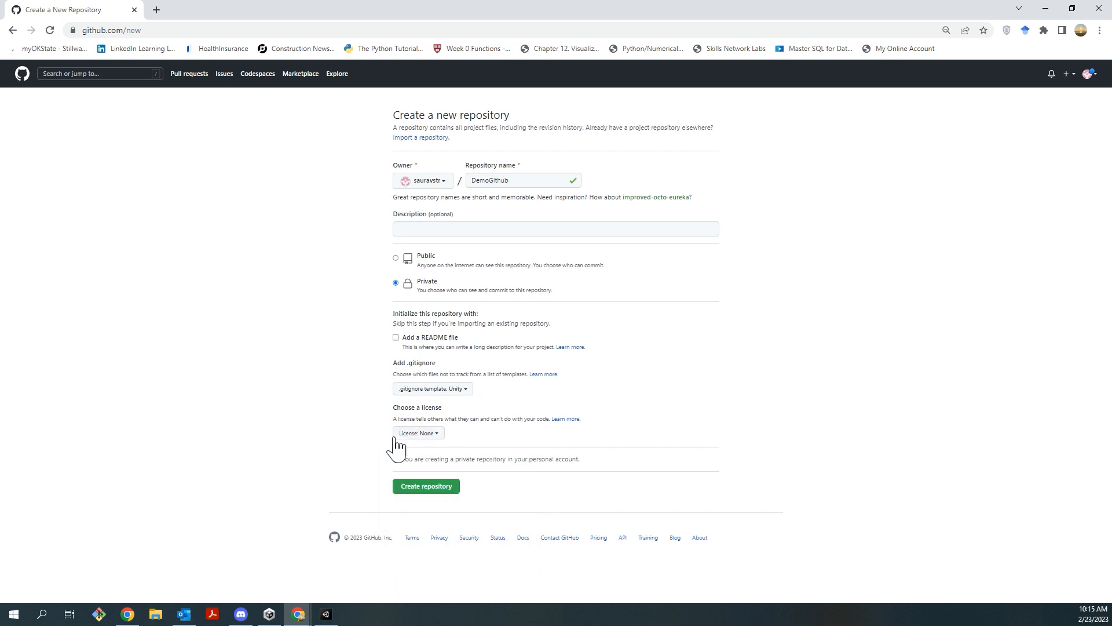
Step: Check that Unity is the chosen .gitignore template and create the DemoGithub repository
{"action": "left_click", "coordinate": [465, 391]}
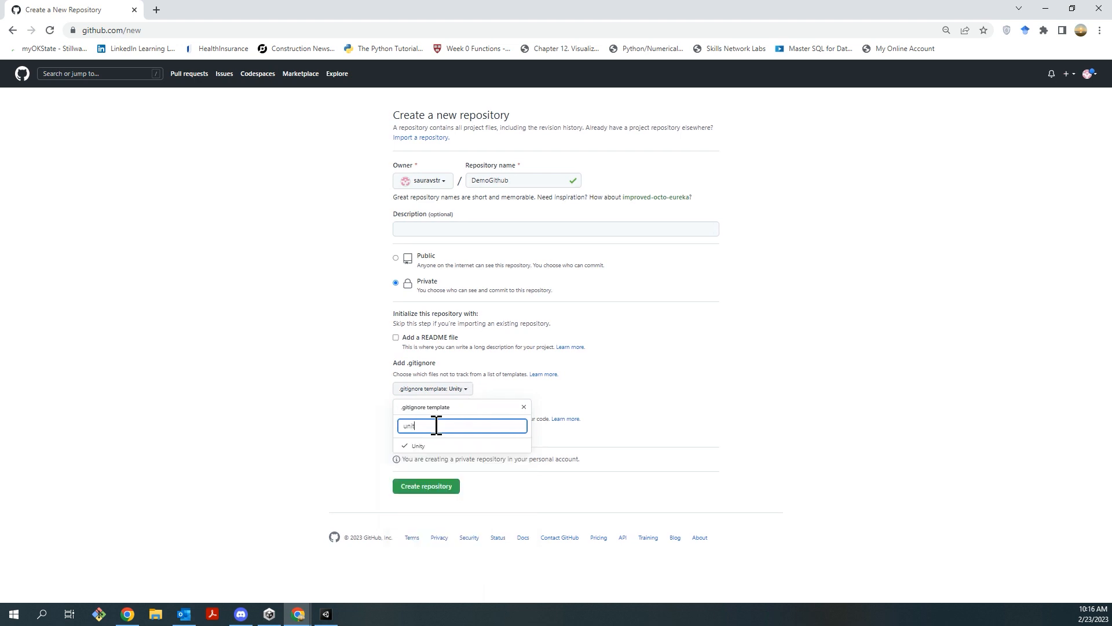
{"action": "left_click", "coordinate": [437, 450]}
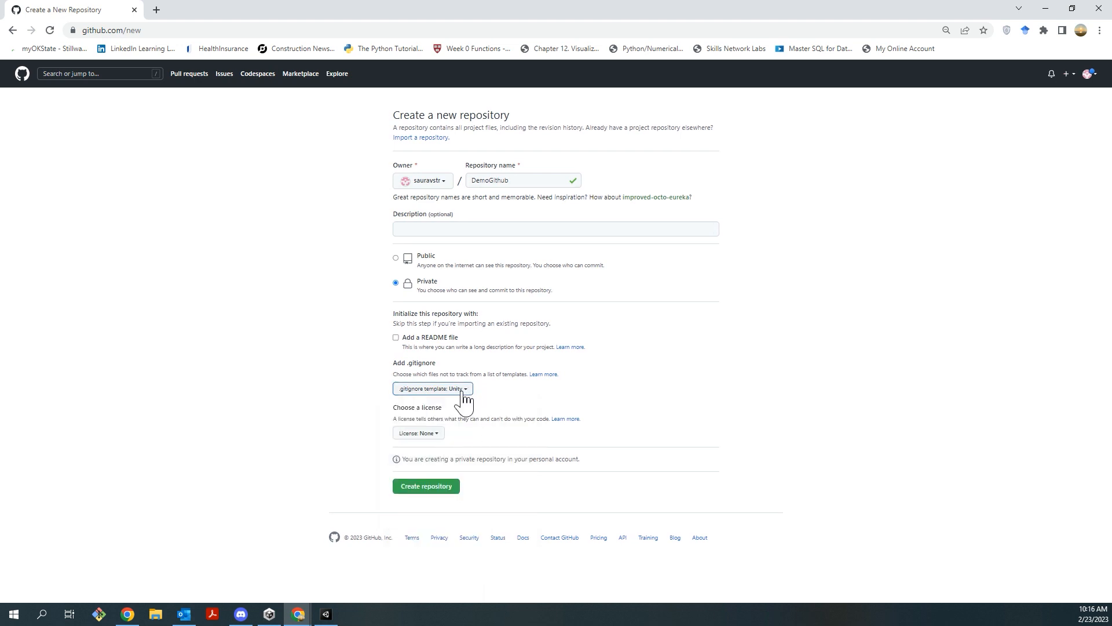
{"action": "left_click", "coordinate": [439, 492]}
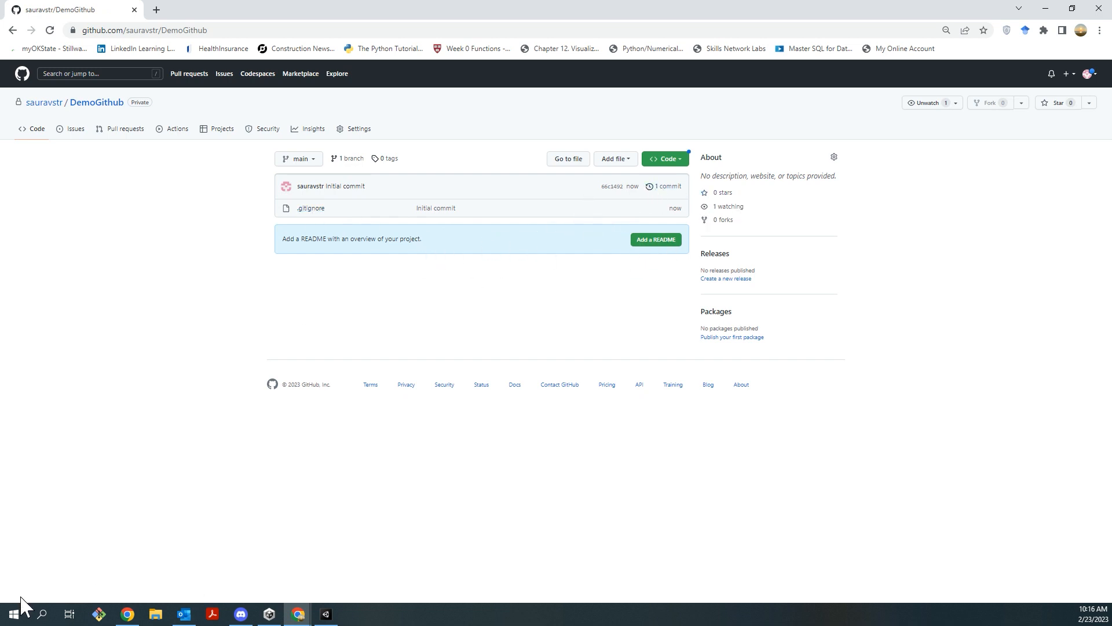
Step: Search Google for "github desktop" in a new tab and open the official GitHub Desktop site
{"action": "left_click", "coordinate": [156, 9]}
{"action": "type", "text": "github "}
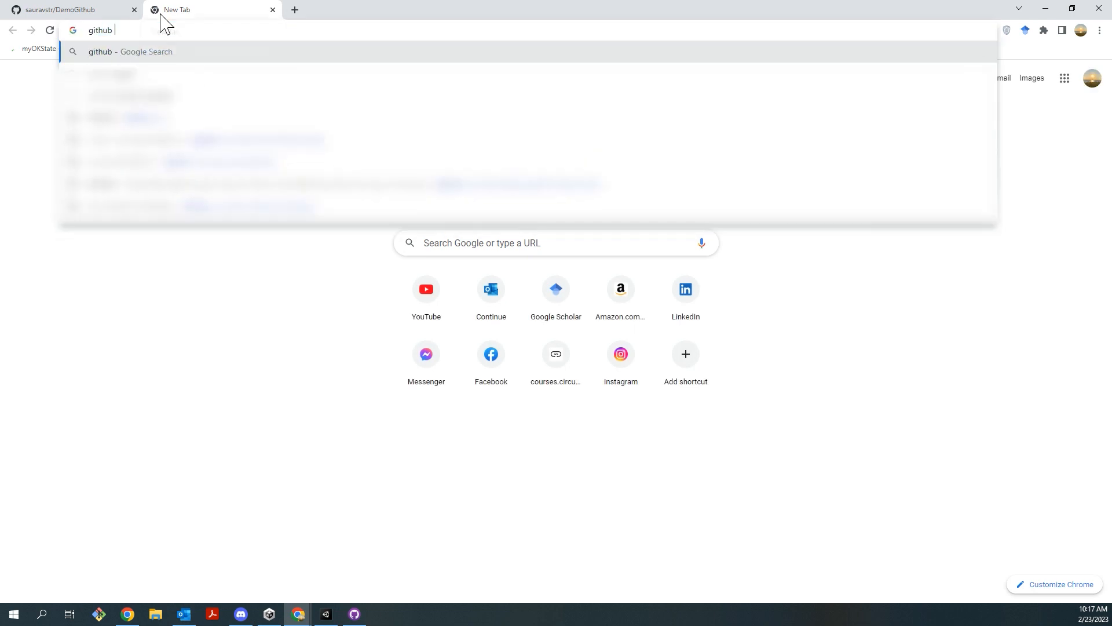
{"action": "type", "text": "deskt"}
{"action": "key", "text": "Return"}
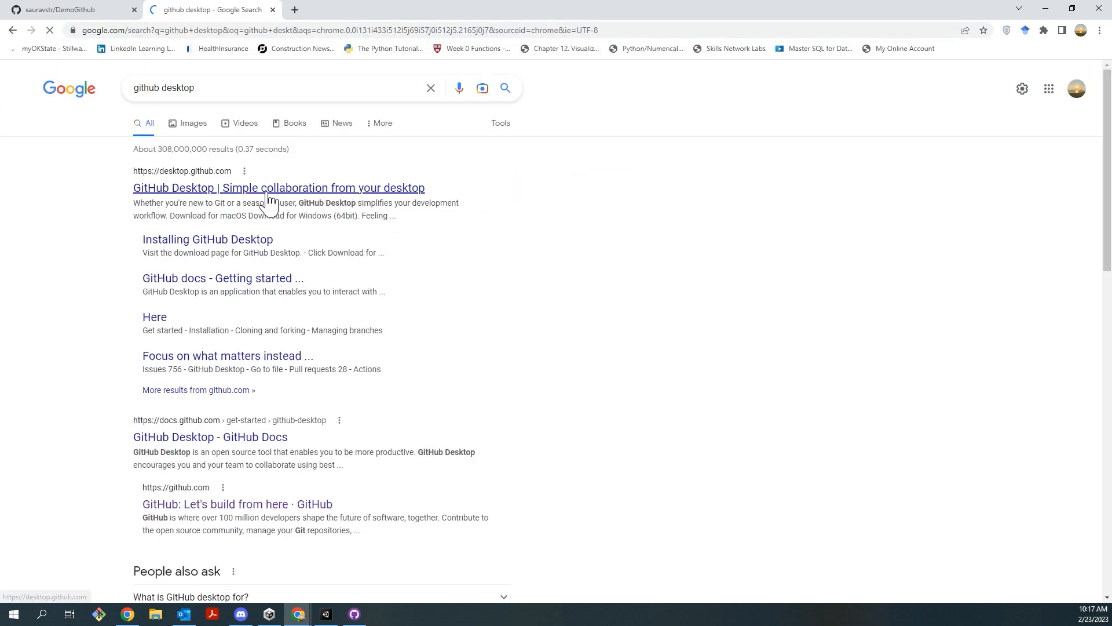
{"action": "left_click", "coordinate": [270, 188]}
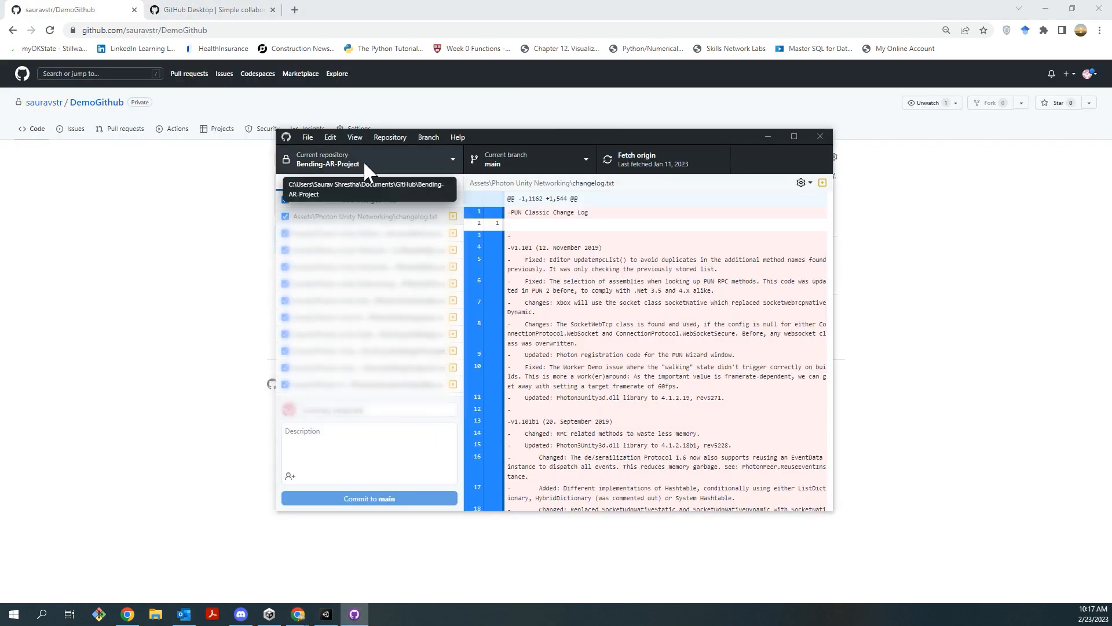
Step: In GitHub Desktop, clone the DemoGithub repository into a DemoGithub folder on the computer's desktop
{"action": "left_click", "coordinate": [307, 137]}
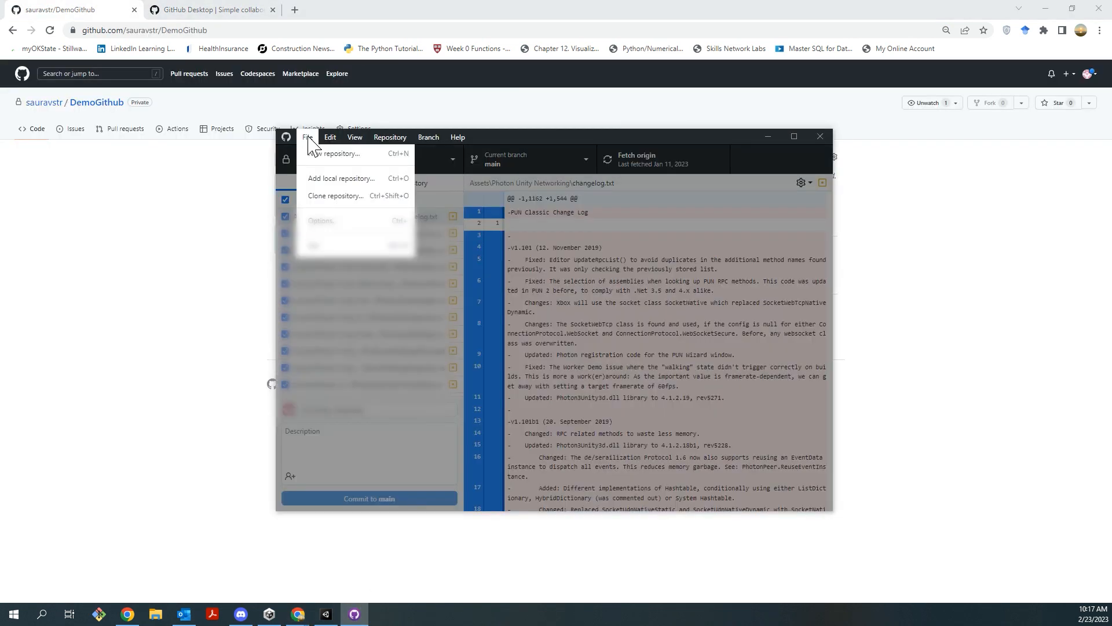
{"action": "left_click", "coordinate": [336, 196]}
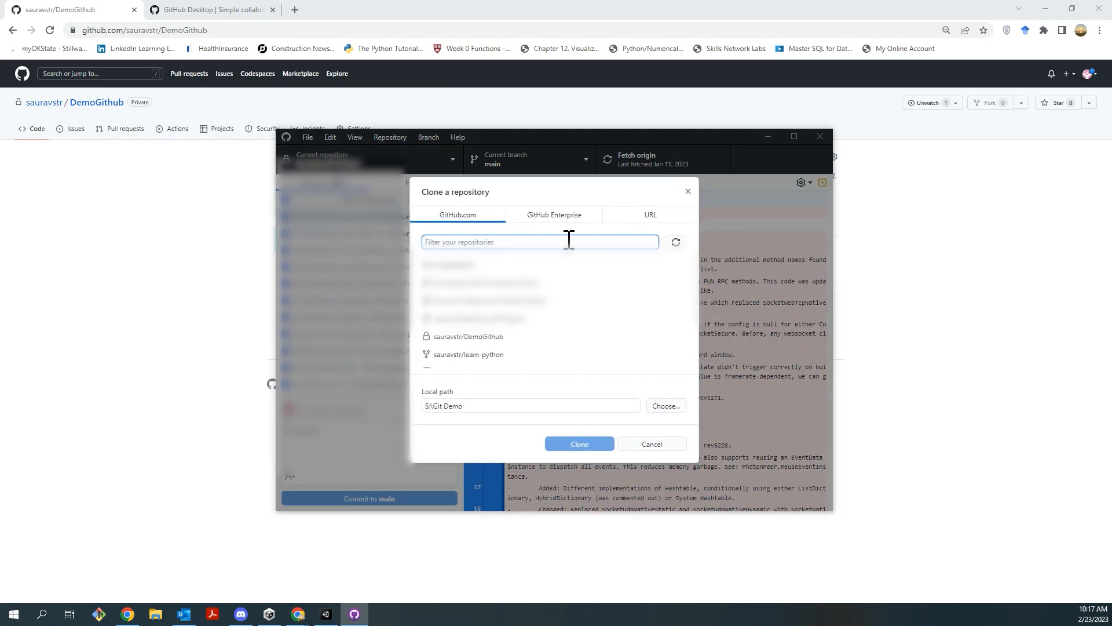
{"action": "left_click", "coordinate": [478, 342]}
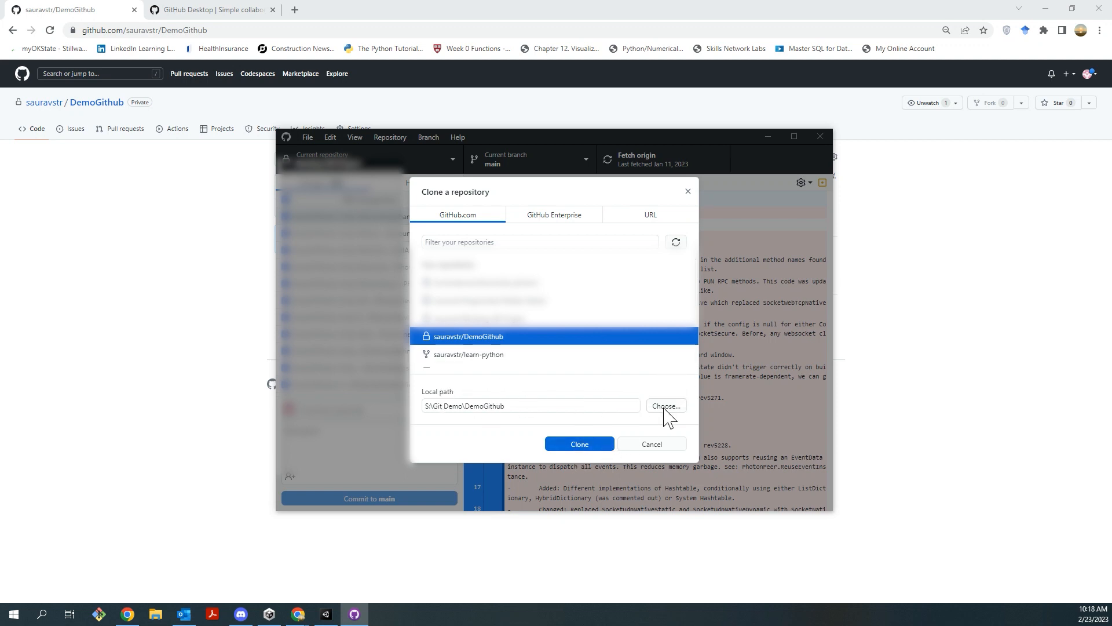
{"action": "triple_click", "coordinate": [571, 405]}
{"action": "type", "text": "C:\\Users\\Saurav Shrestha\\Desktop\\DemoGithub"}
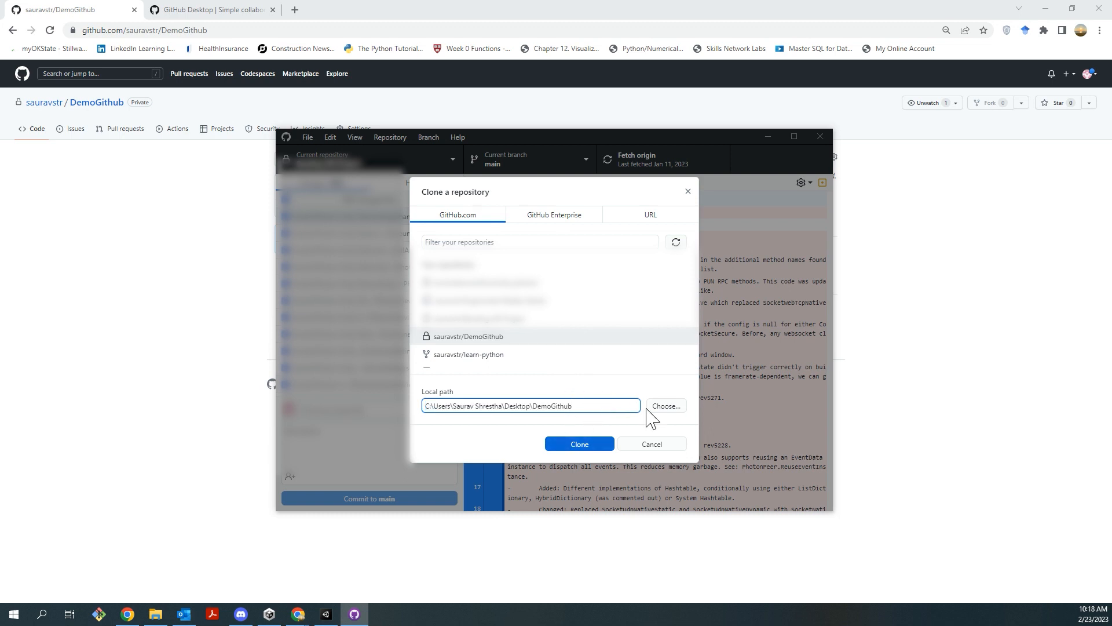
{"action": "left_click", "coordinate": [589, 446]}
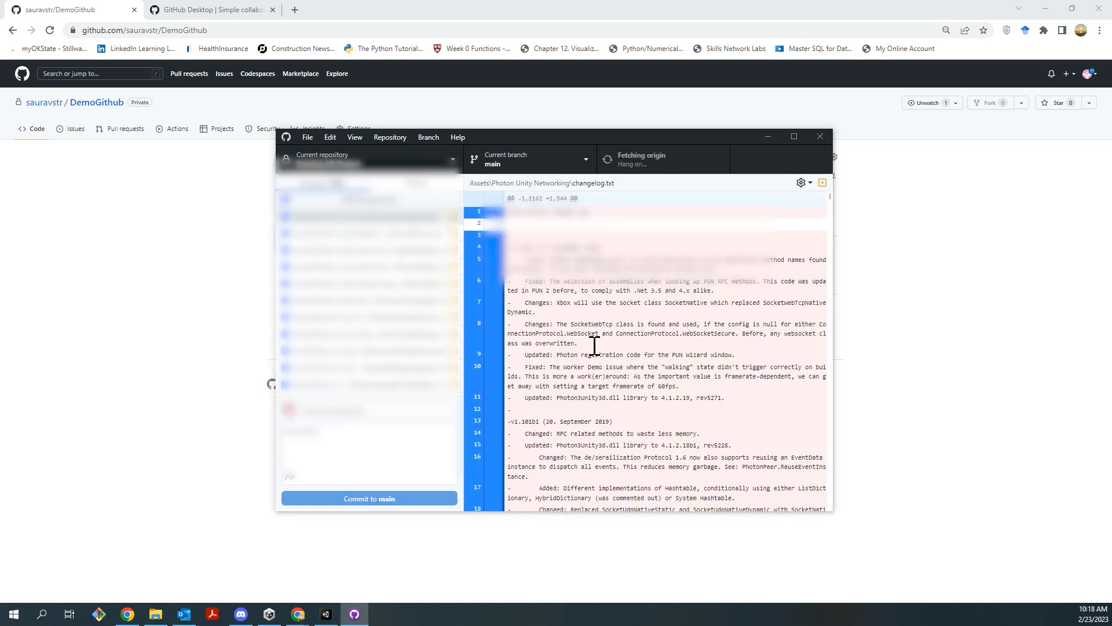
Step: Make DemoGithub the current repository in GitHub Desktop
{"action": "left_click", "coordinate": [382, 167]}
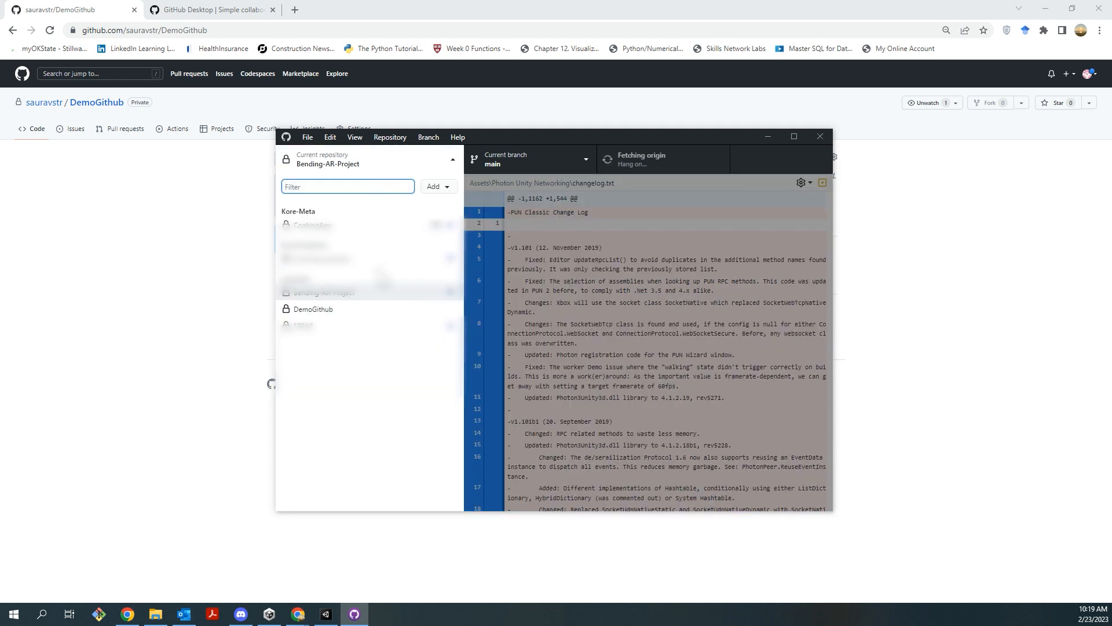
{"action": "left_click", "coordinate": [367, 309]}
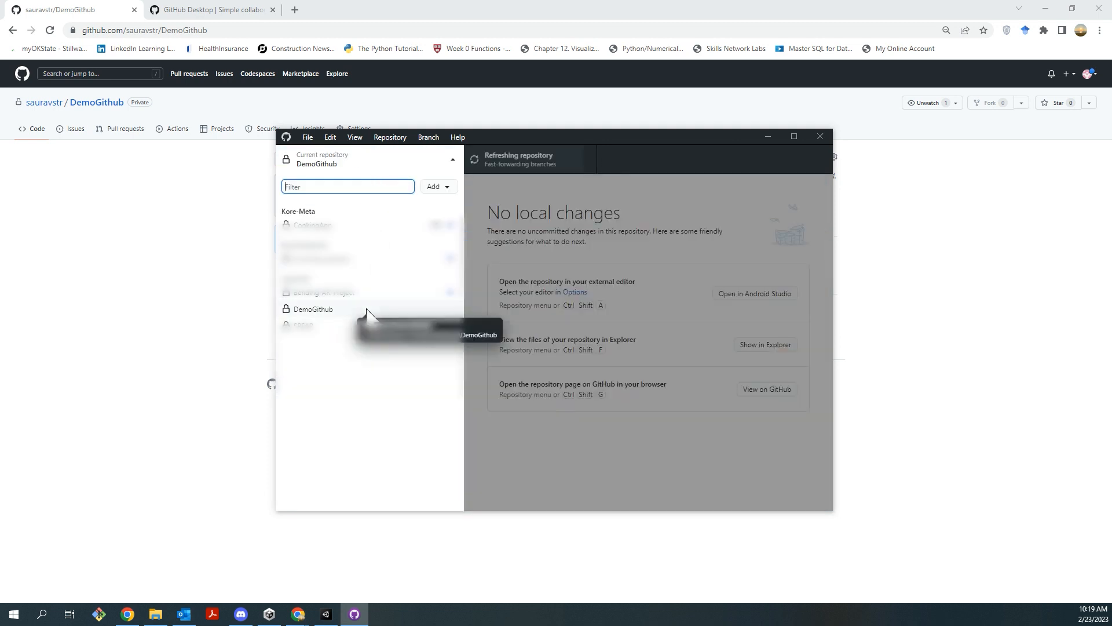
{"action": "left_click", "coordinate": [668, 188]}
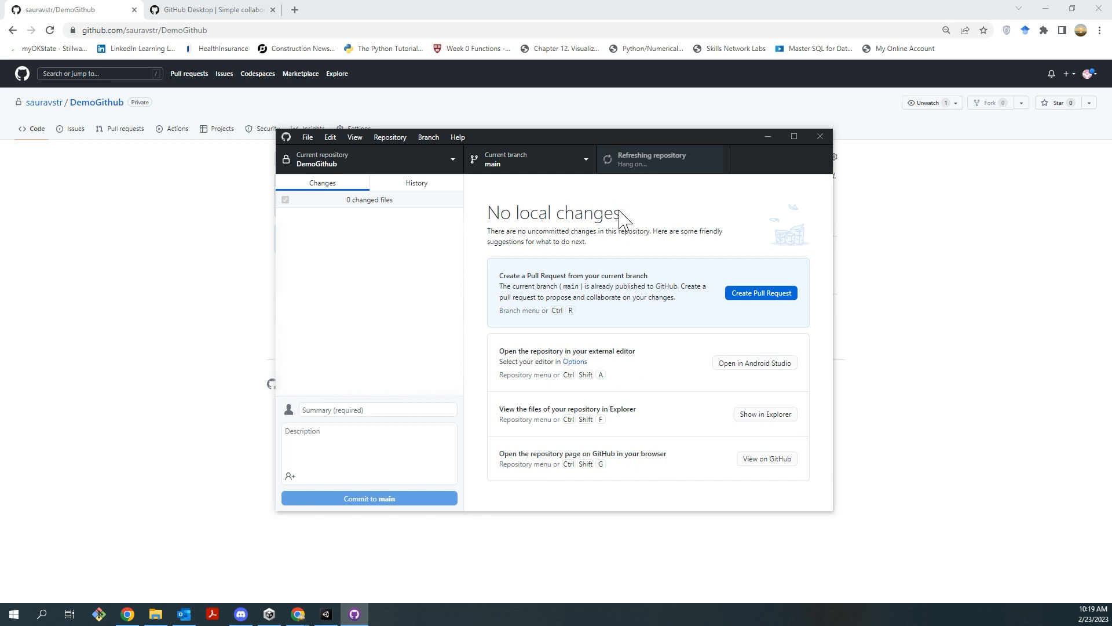
Step: Review the branch and repository lists for DemoGithub and fetch origin
{"action": "left_click", "coordinate": [528, 163]}
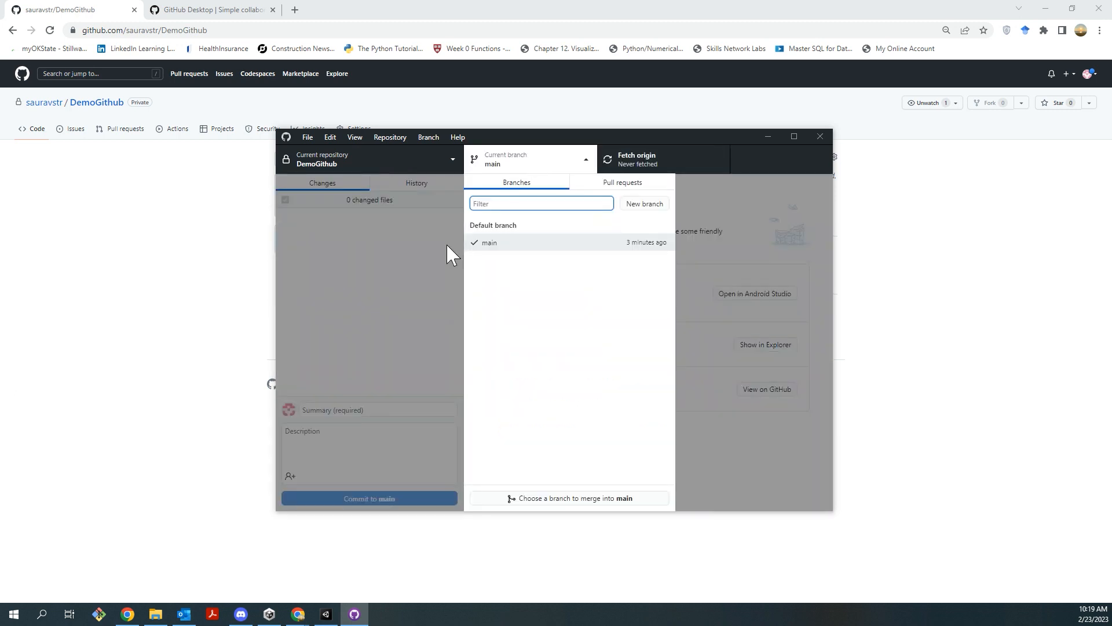
{"action": "left_click", "coordinate": [446, 242]}
{"action": "left_click", "coordinate": [374, 162]}
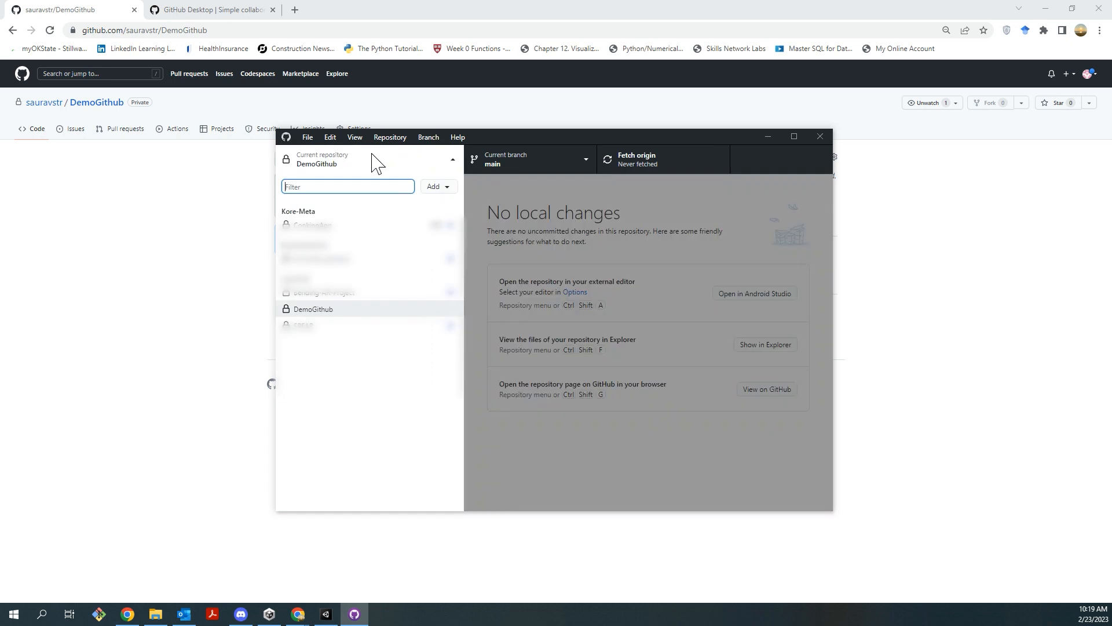
{"action": "left_click", "coordinate": [514, 220]}
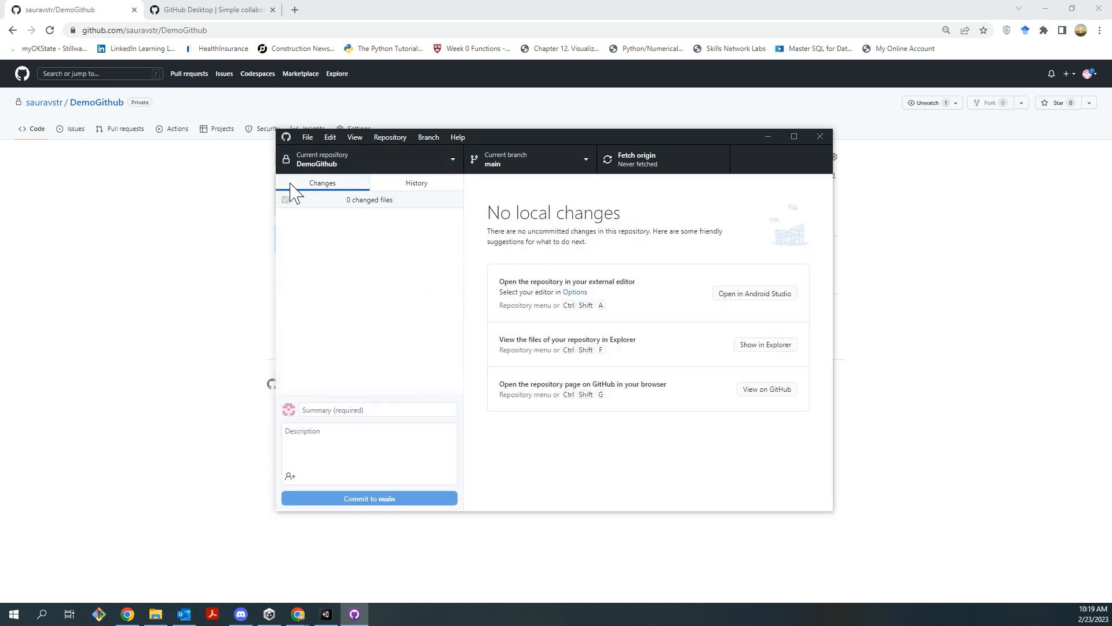
{"action": "left_click", "coordinate": [572, 169]}
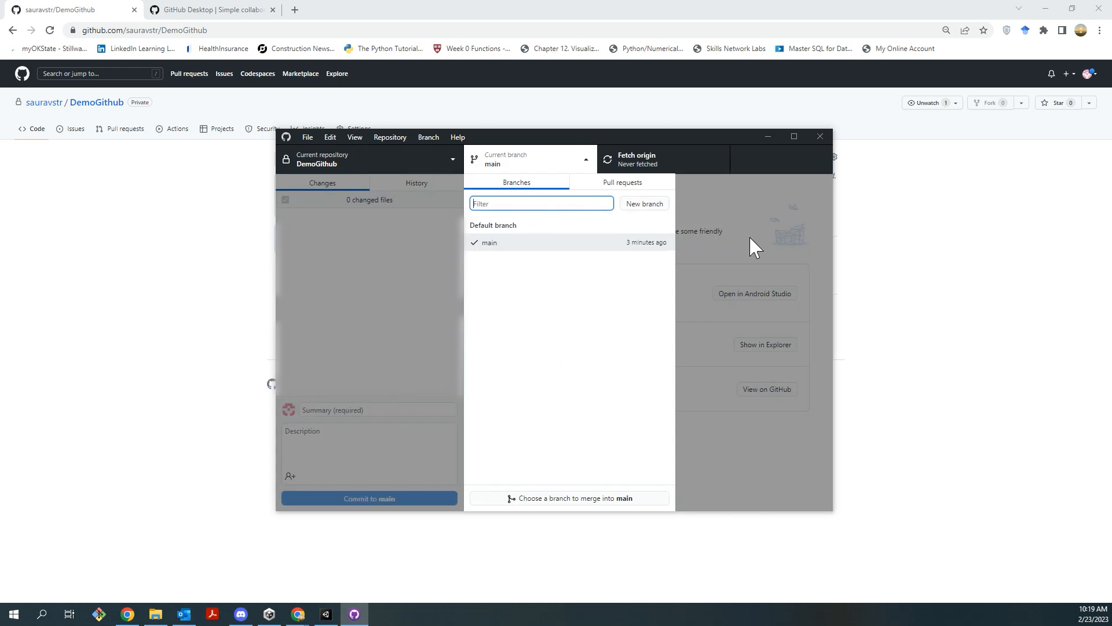
{"action": "left_click", "coordinate": [703, 219]}
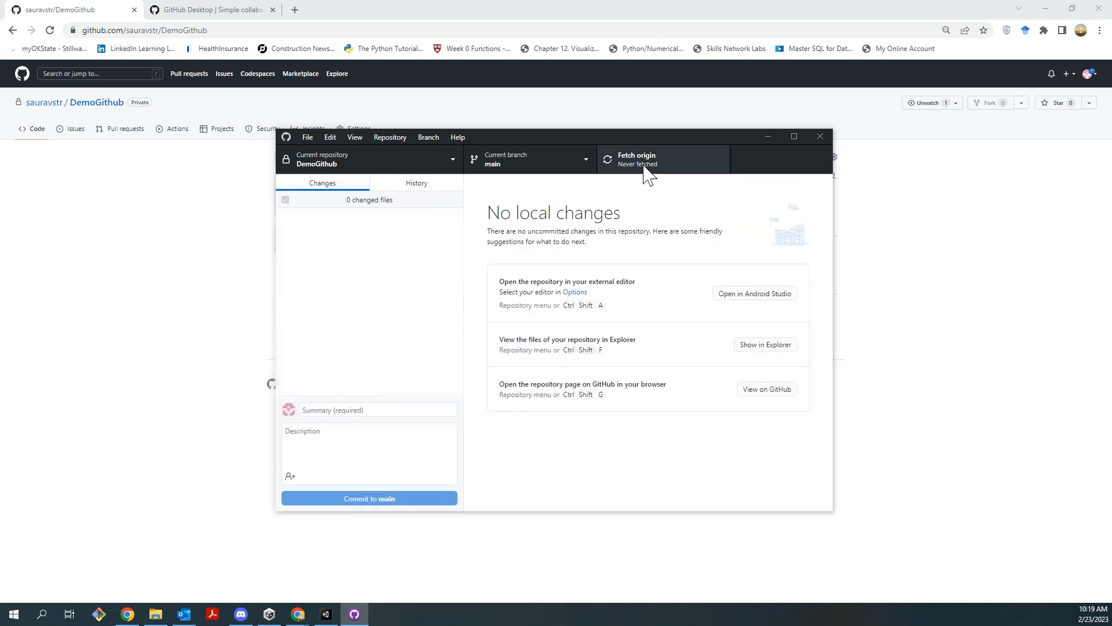
{"action": "left_click", "coordinate": [644, 164]}
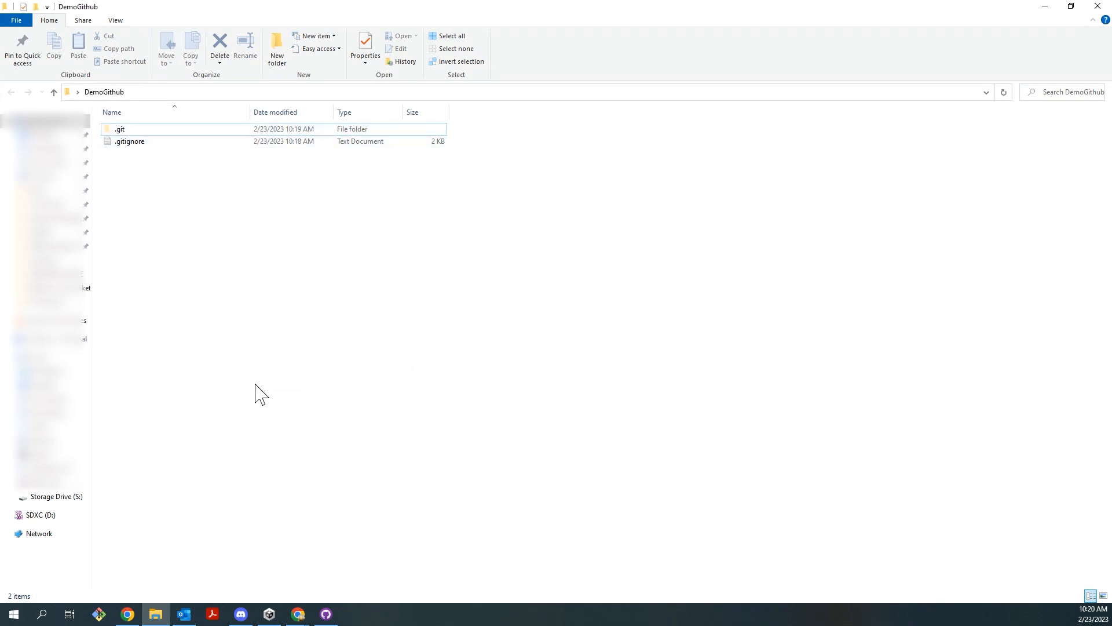
Step: Copy the Demo Github project folder from Demo1 on the storage drive into the cloned DemoGithub folder on the desktop
{"action": "left_click", "coordinate": [67, 497]}
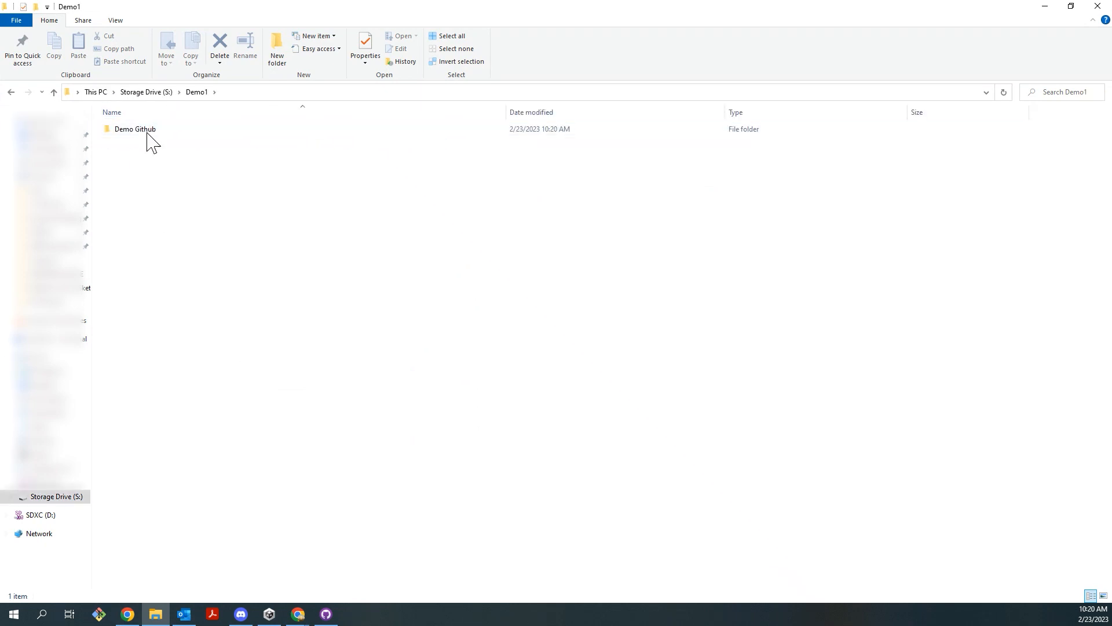
{"action": "left_click", "coordinate": [146, 131]}
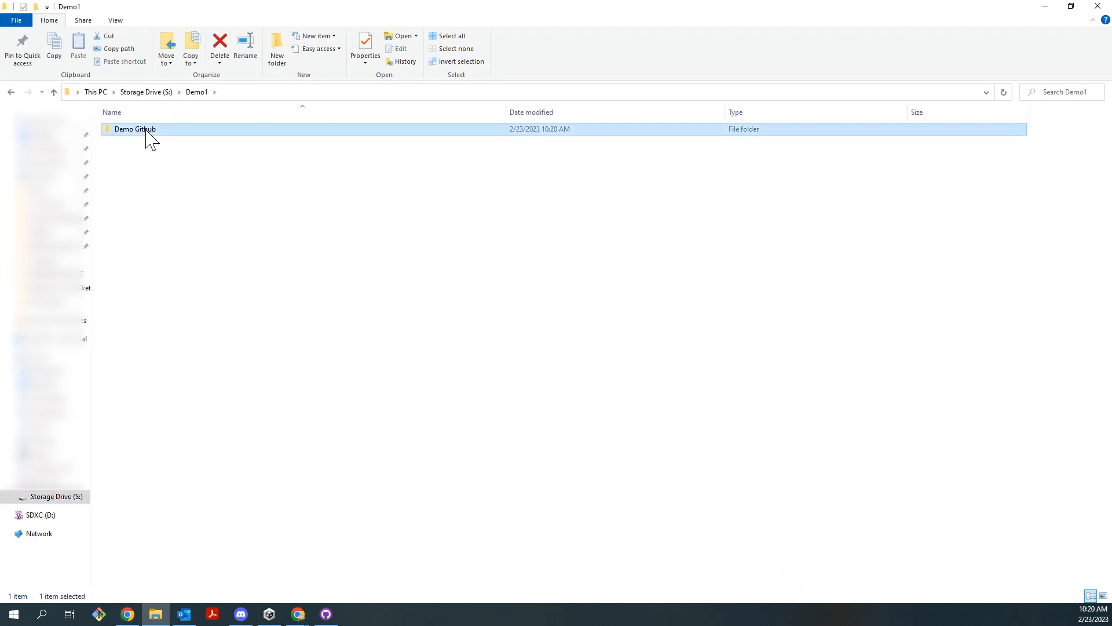
{"action": "double_click", "coordinate": [147, 130]}
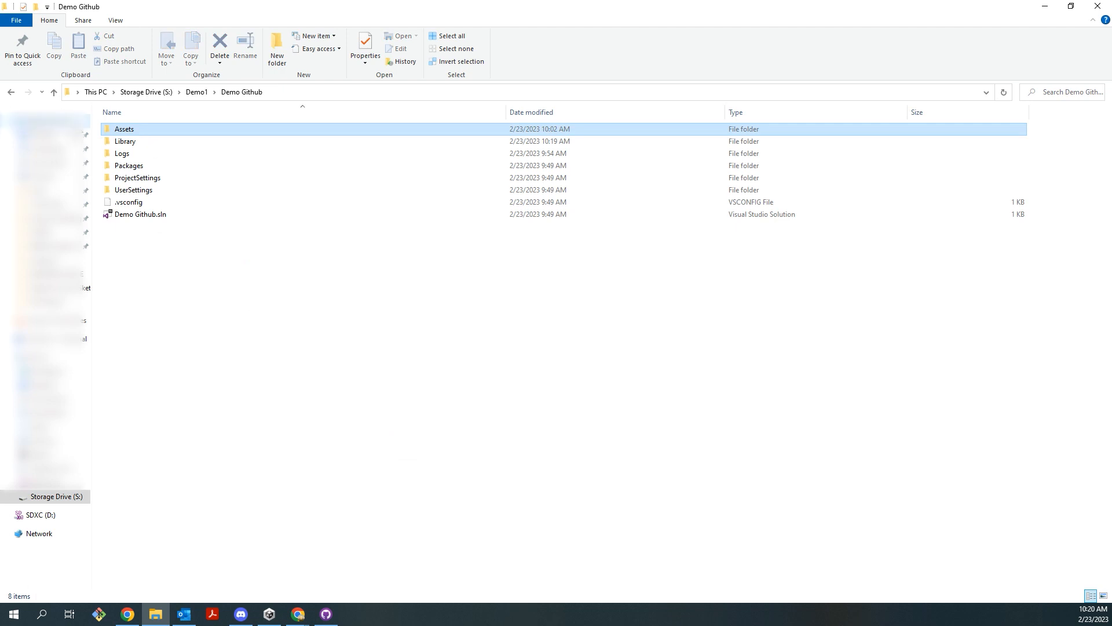
{"action": "left_click", "coordinate": [11, 92]}
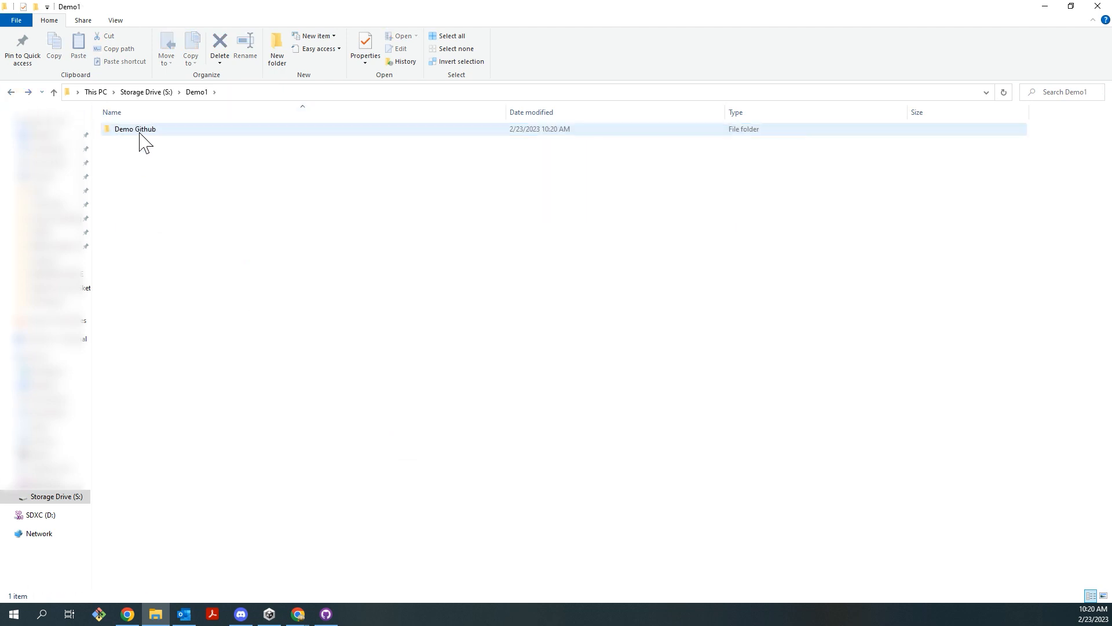
{"action": "left_click", "coordinate": [140, 131]}
{"action": "key", "text": "ctrl+c"}
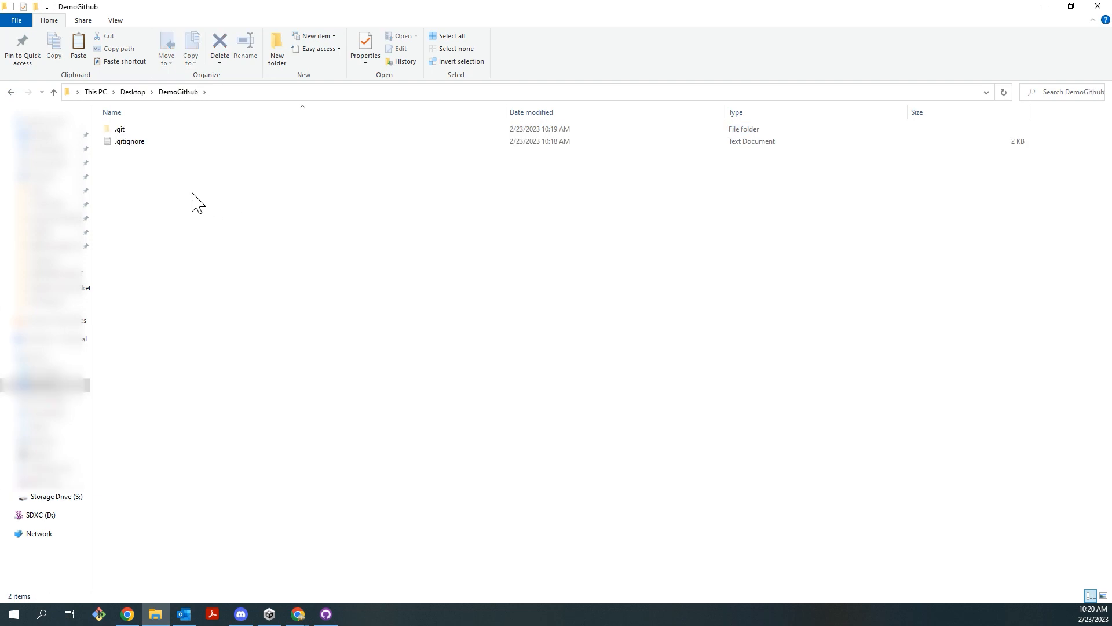
{"action": "key", "text": "ctrl+v"}
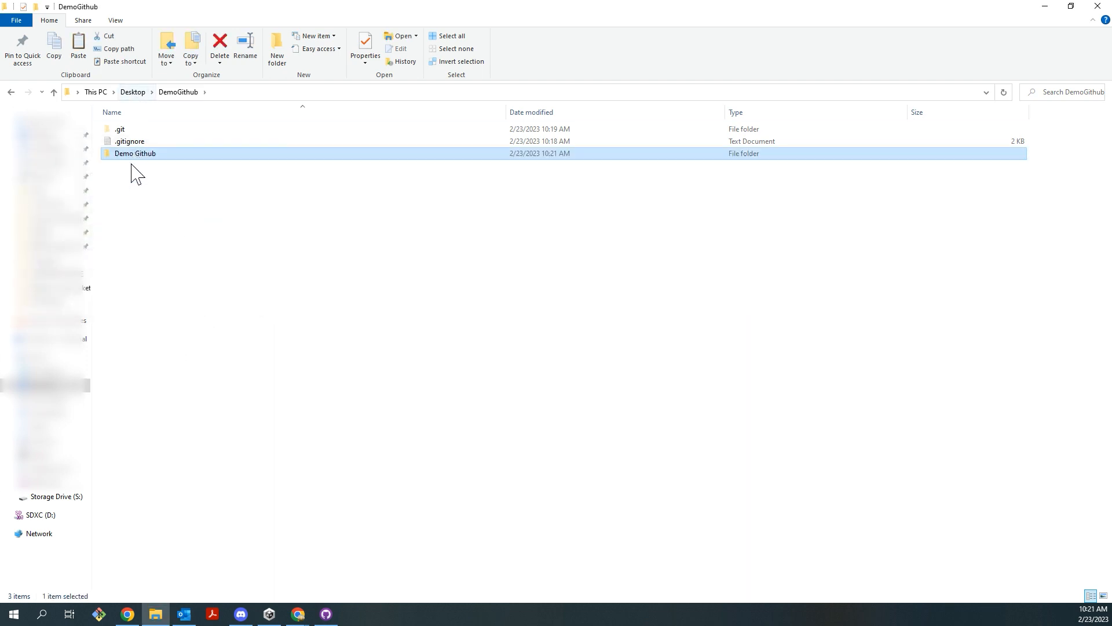
Step: Move the .gitignore file from the DemoGithub repository root into the Demo Github project folder and check the folder's contents
{"action": "left_click", "coordinate": [132, 169]}
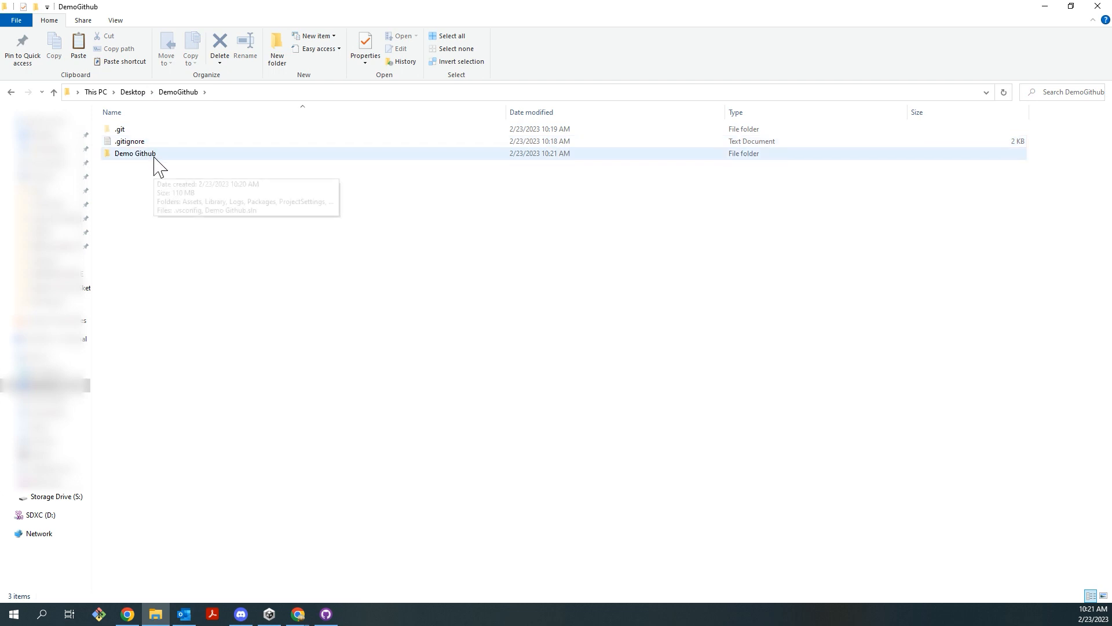
{"action": "double_click", "coordinate": [149, 155]}
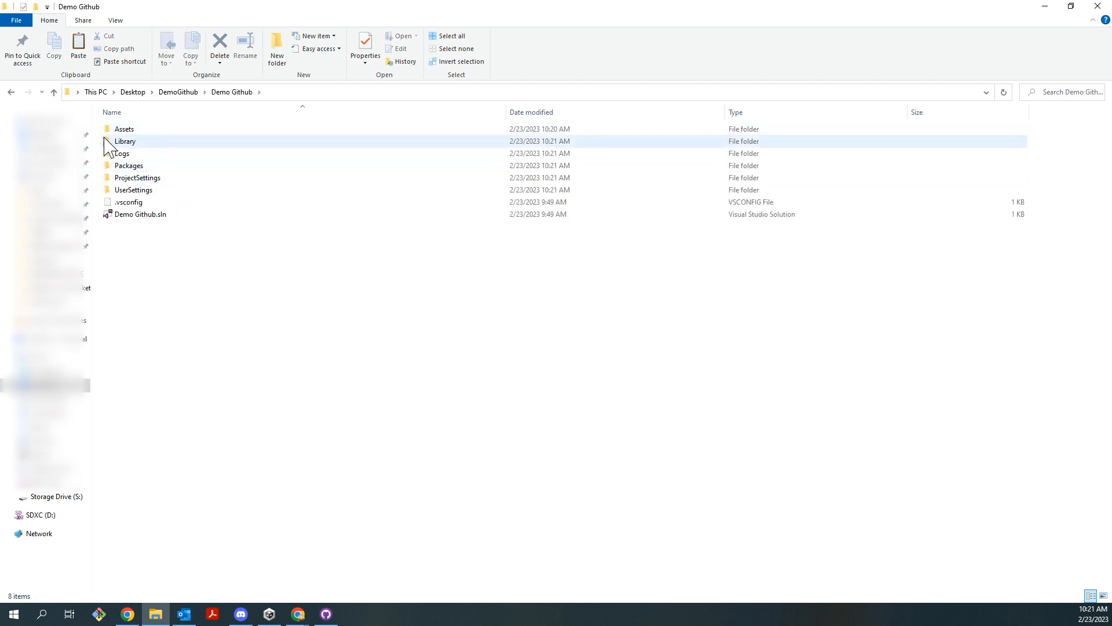
{"action": "left_click", "coordinate": [9, 92]}
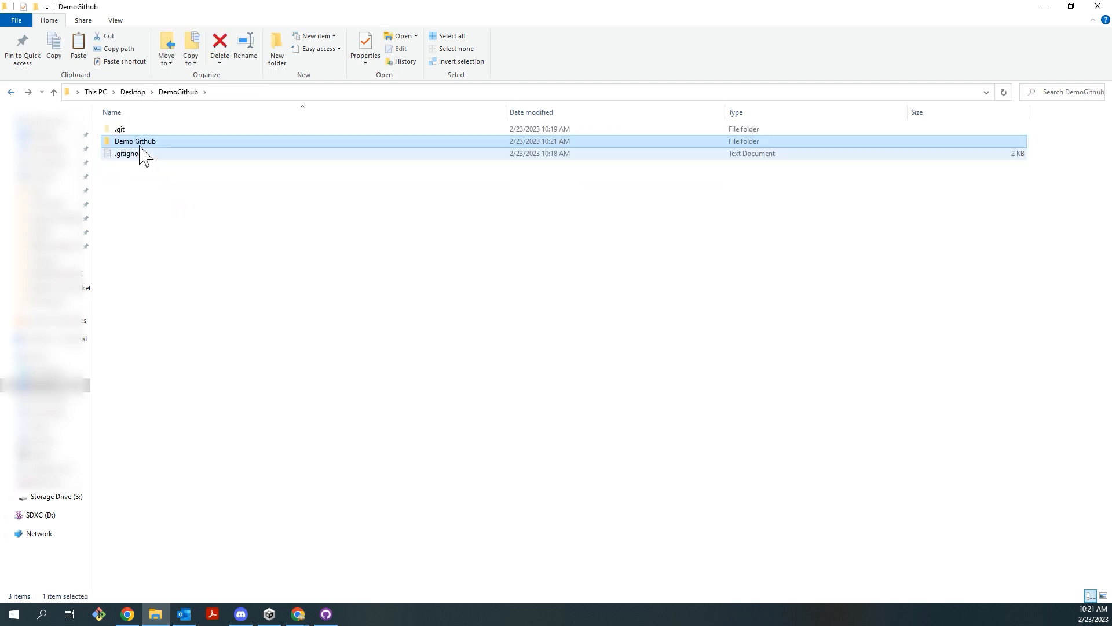
{"action": "left_click", "coordinate": [149, 153]}
{"action": "left_click_drag", "start_coordinate": [152, 150], "coordinate": [158, 144]}
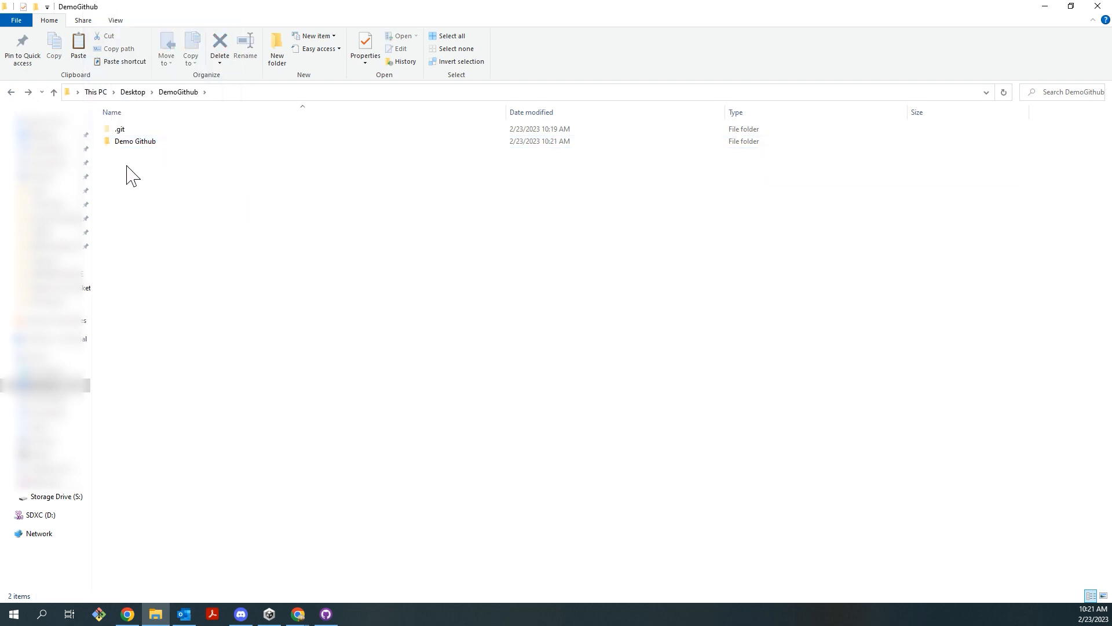
{"action": "double_click", "coordinate": [155, 144]}
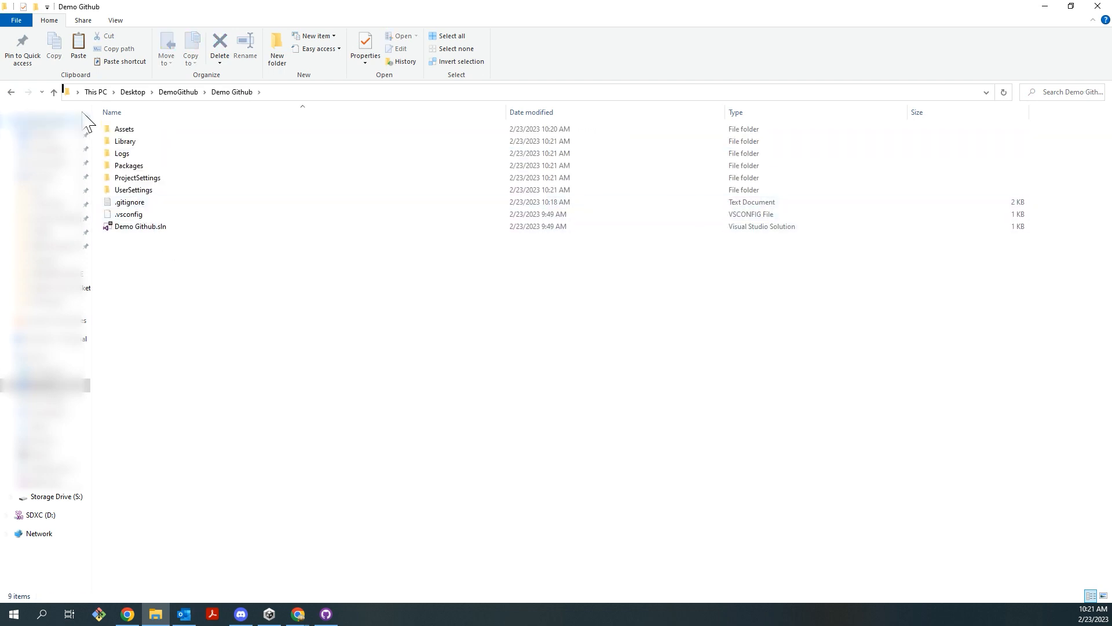
{"action": "left_click", "coordinate": [13, 91]}
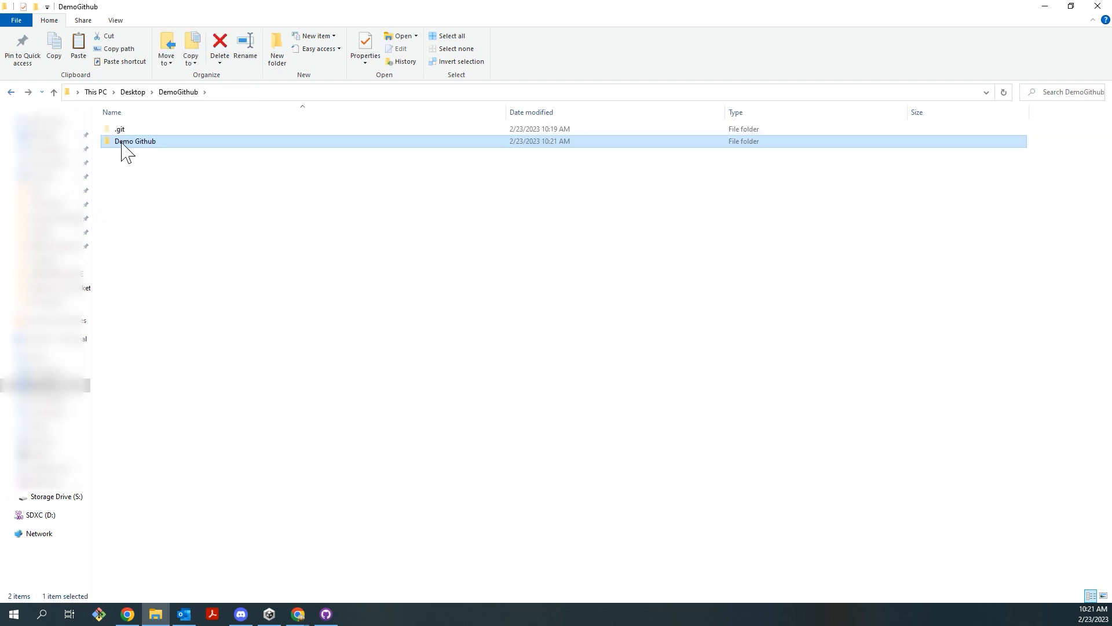
Step: Switch to Unity Hub and add the Demo Github project from the desktop's DemoGithub folder
{"action": "key", "text": "alt+Tab"}
{"action": "left_click", "coordinate": [789, 137]}
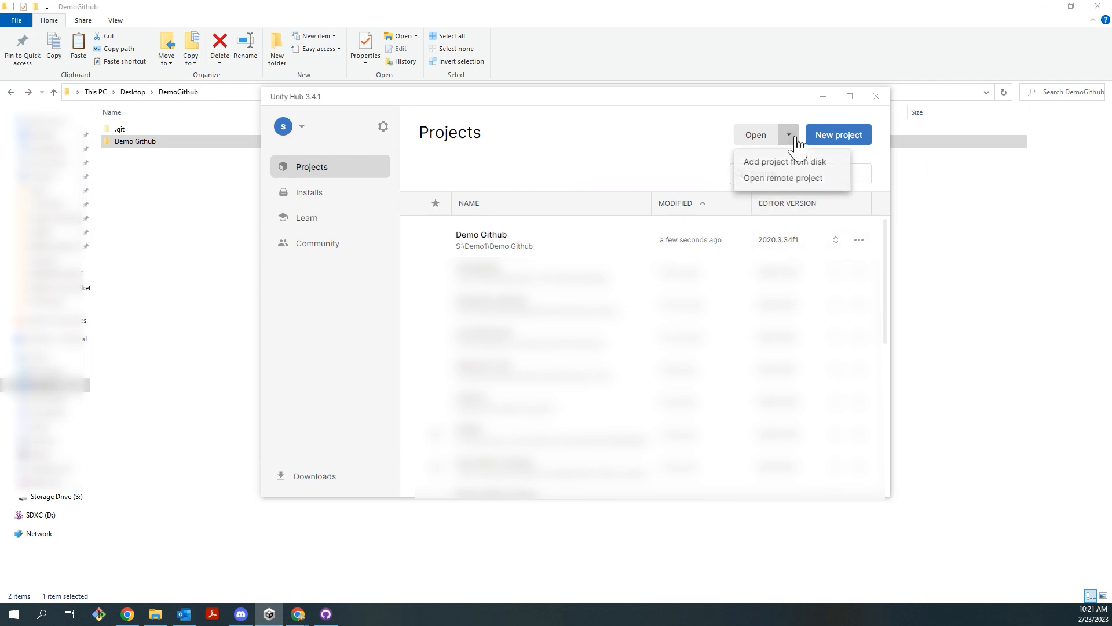
{"action": "left_click", "coordinate": [787, 167]}
{"action": "left_click", "coordinate": [384, 241]}
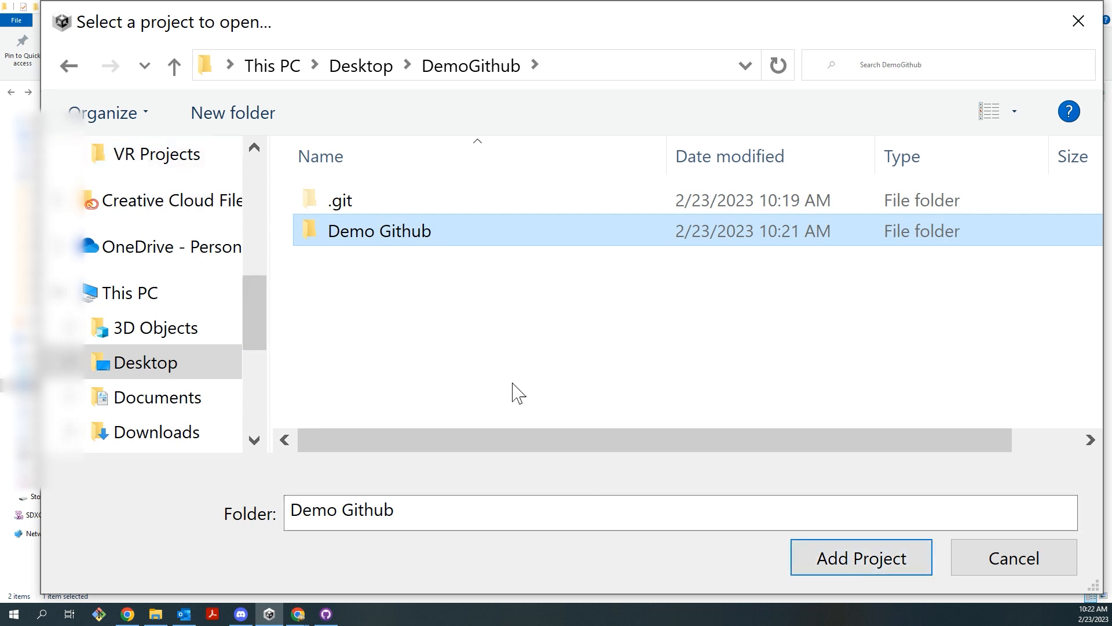
{"action": "left_click", "coordinate": [858, 558]}
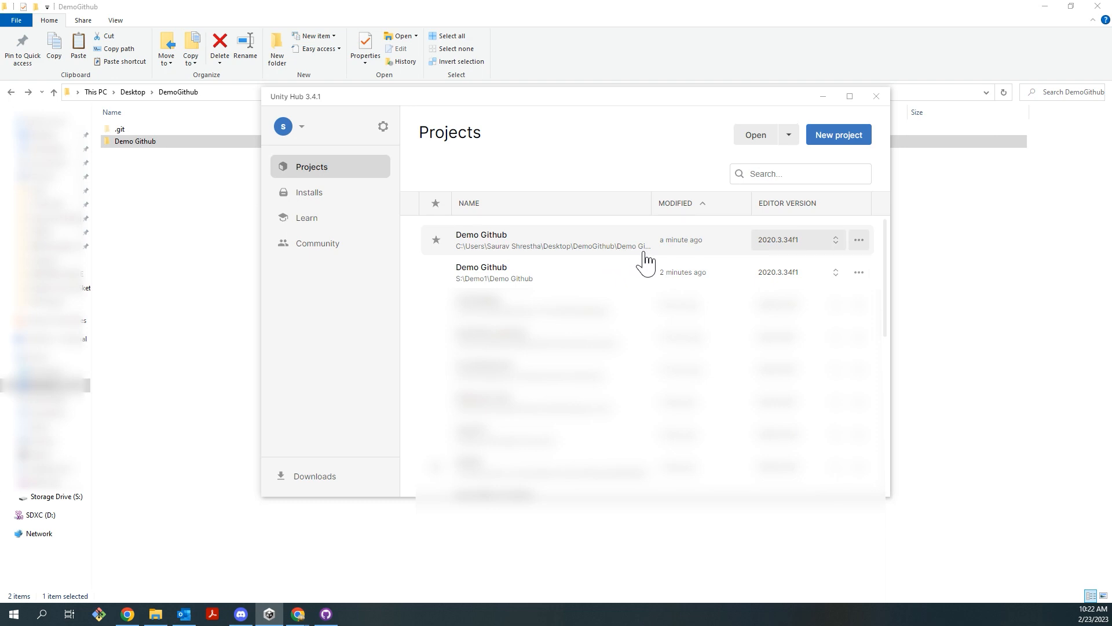
Step: Remove the S:\Demo1 copy of Demo Github from the project list and open the desktop copy in the Unity editor
{"action": "left_click", "coordinate": [858, 274]}
{"action": "left_click", "coordinate": [782, 330]}
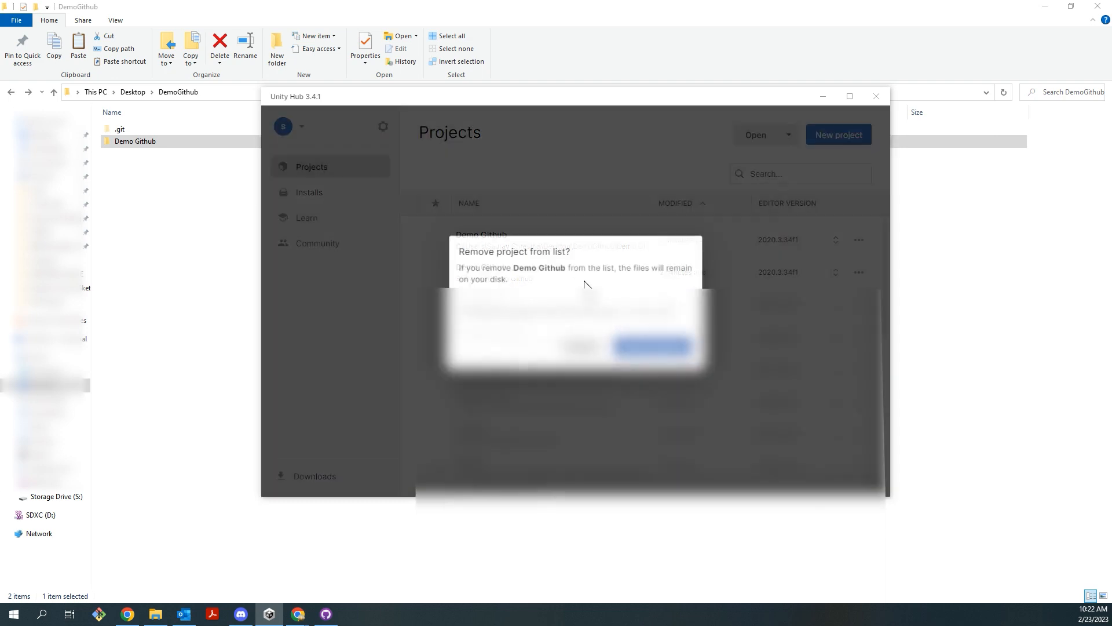
{"action": "left_click", "coordinate": [652, 345]}
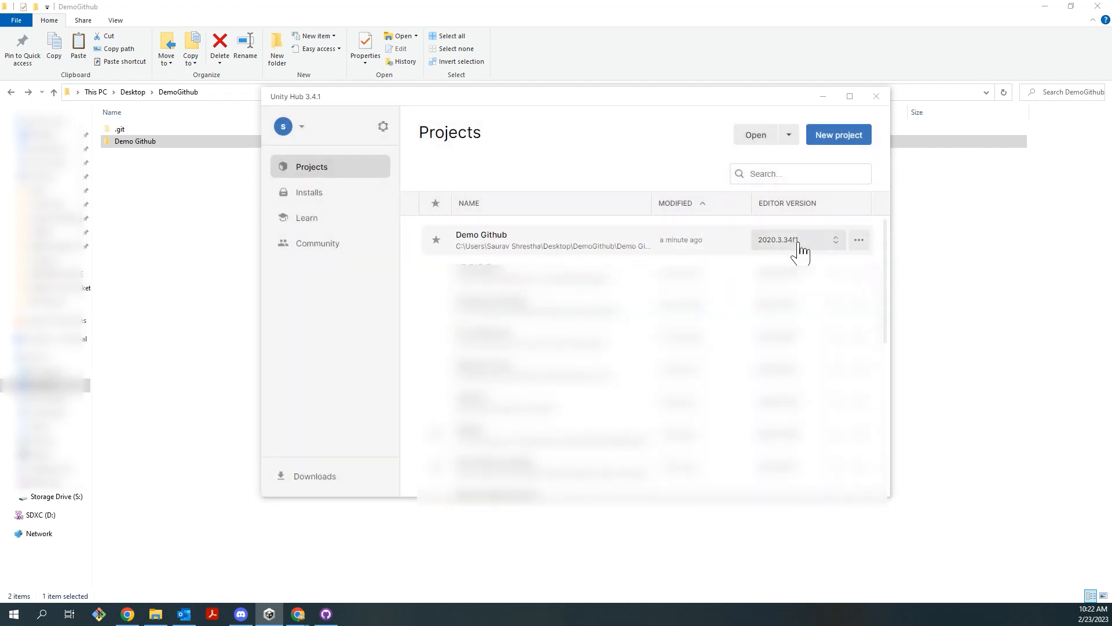
{"action": "left_click", "coordinate": [560, 252]}
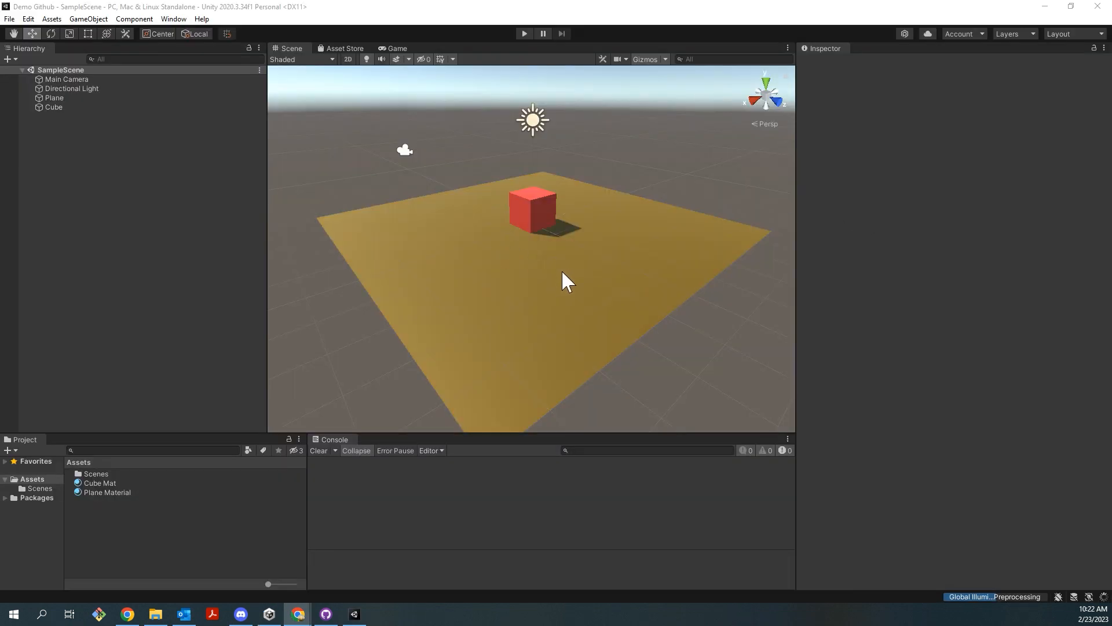
Step: Examine the opened SampleScene, checking the Plane and Cube objects, the Scenes folder and the two materials
{"action": "scroll", "coordinate": [589, 204], "scroll_direction": "down", "scroll_amount": 1}
{"action": "scroll", "coordinate": [588, 203], "scroll_direction": "up", "scroll_amount": 2}
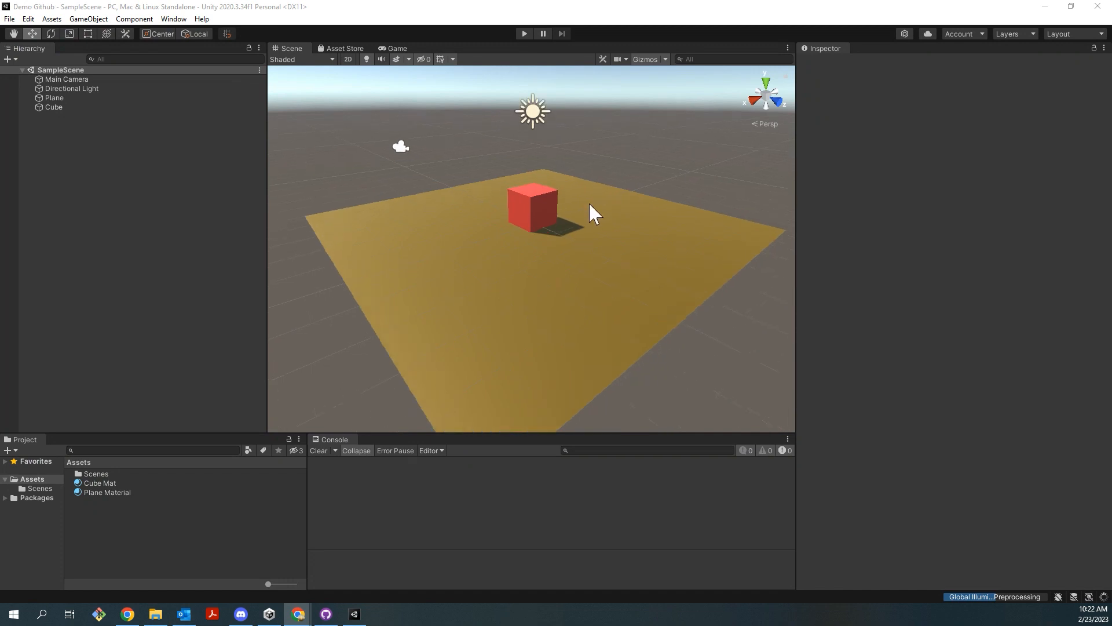
{"action": "right_click_drag", "start_coordinate": [590, 204], "coordinate": [531, 230]}
{"action": "left_click", "coordinate": [55, 96]}
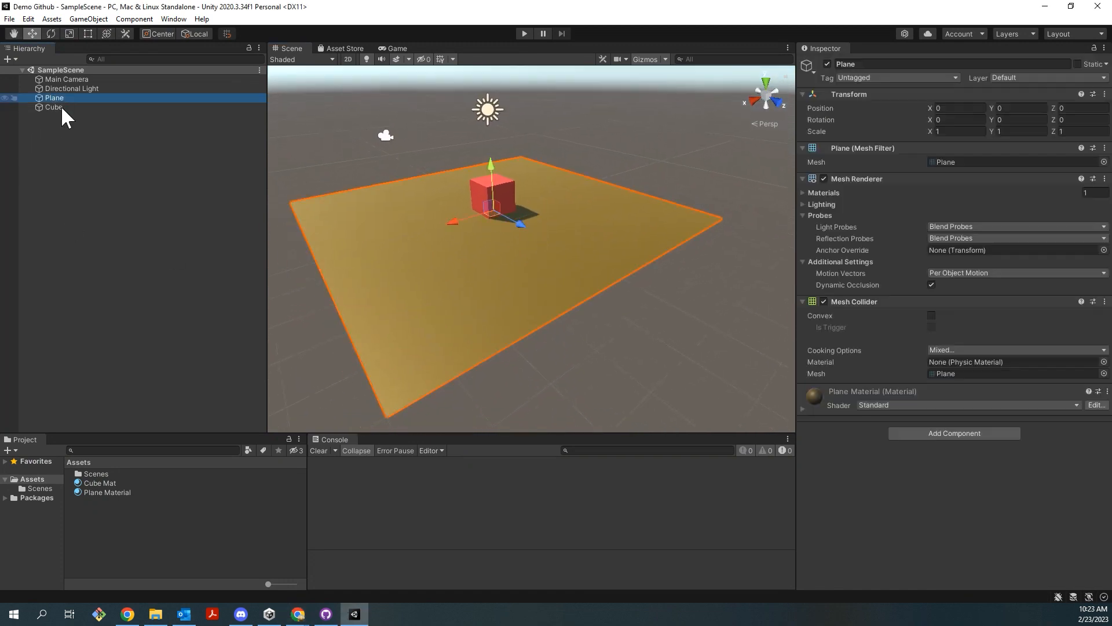
{"action": "left_click", "coordinate": [61, 105]}
{"action": "left_click", "coordinate": [110, 474]}
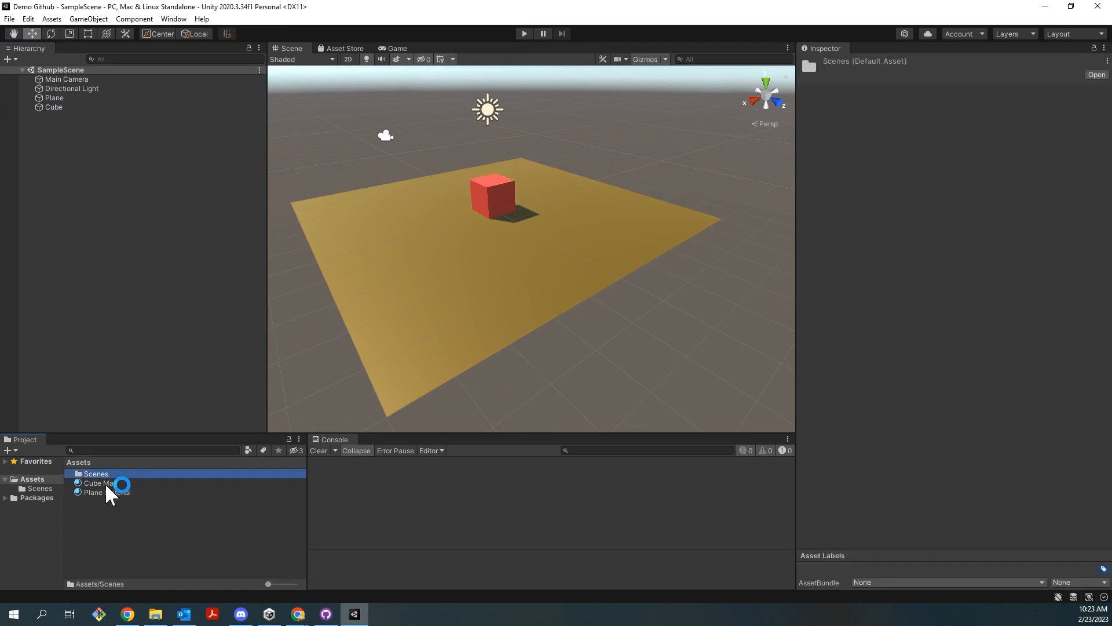
{"action": "left_click", "coordinate": [106, 490]}
{"action": "left_click", "coordinate": [106, 482]}
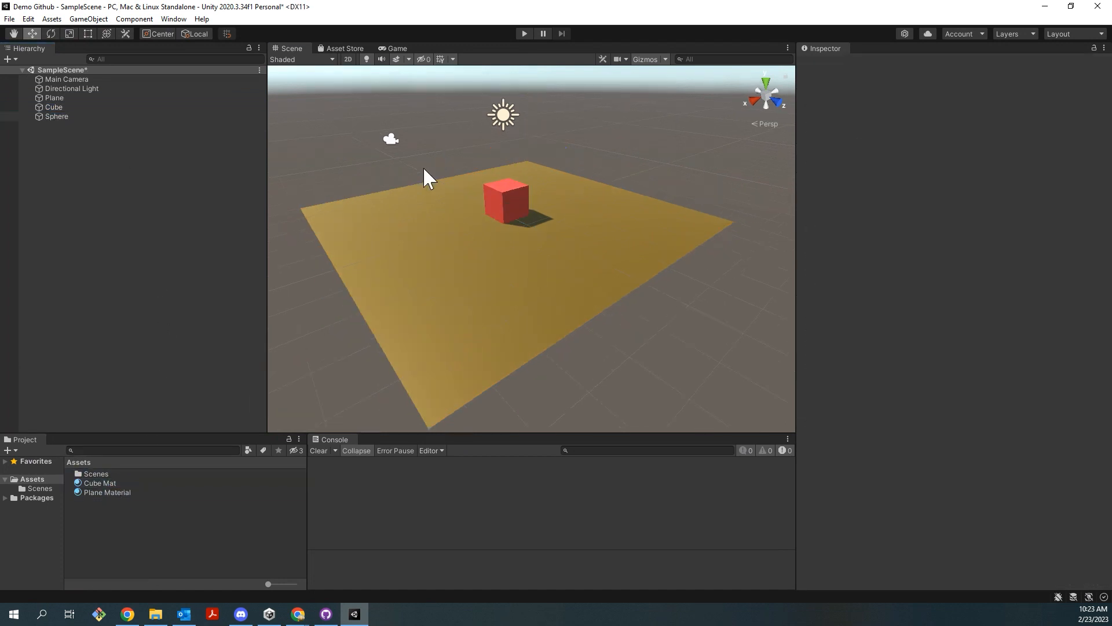
Step: In GitHub Desktop, commit all changed files to main with the summary "Main branch with cube and plane"
{"action": "left_click", "coordinate": [326, 614]}
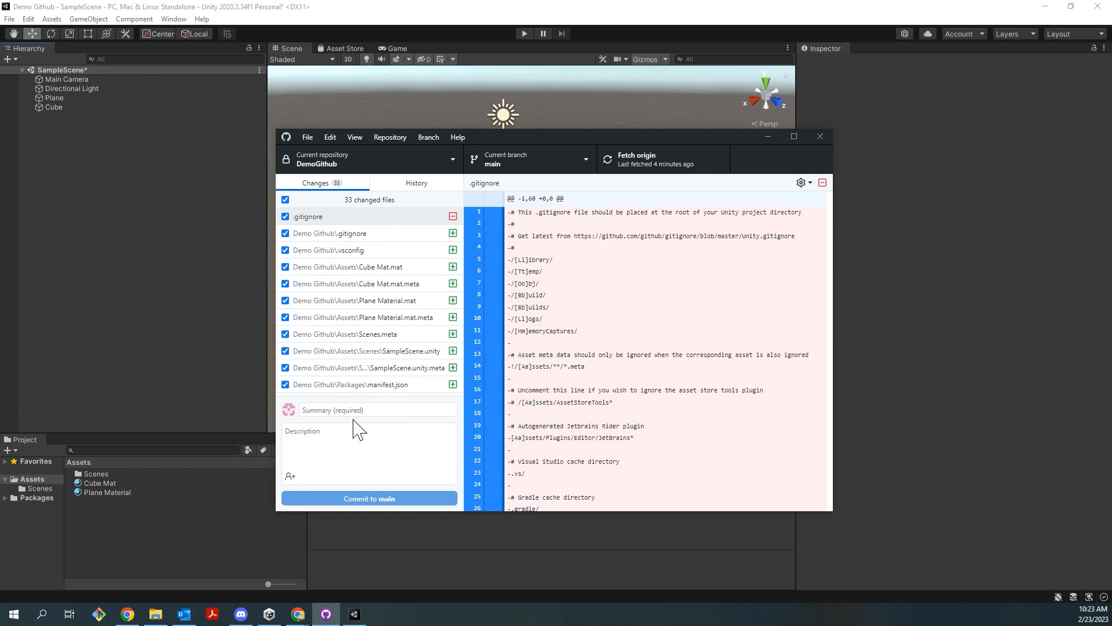
{"action": "left_click", "coordinate": [356, 409]}
{"action": "type", "text": "Main"}
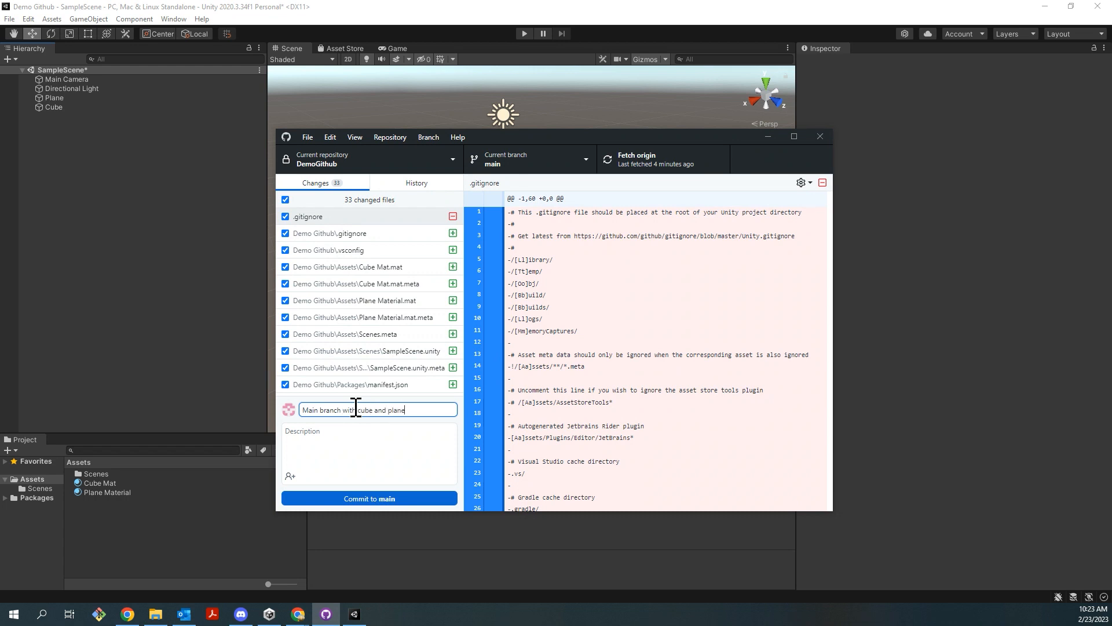
{"action": "type", "text": " branch with cube and plane"}
{"action": "left_click", "coordinate": [408, 499]}
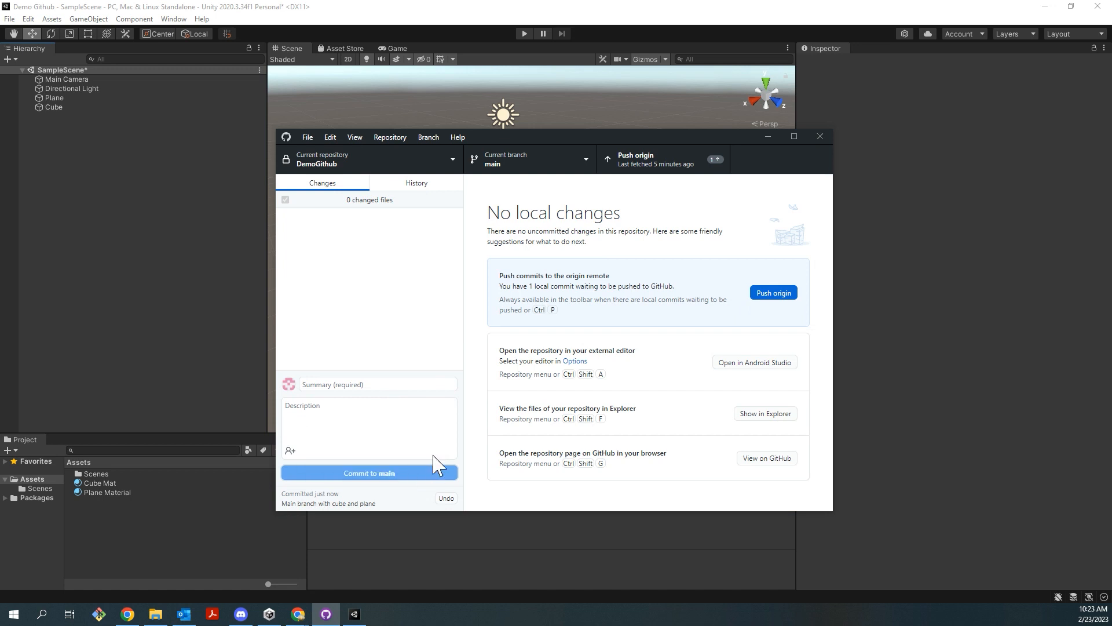
Step: Push the commit to origin and reload the DemoGithub repository page in the browser to check the upload
{"action": "left_click", "coordinate": [771, 292]}
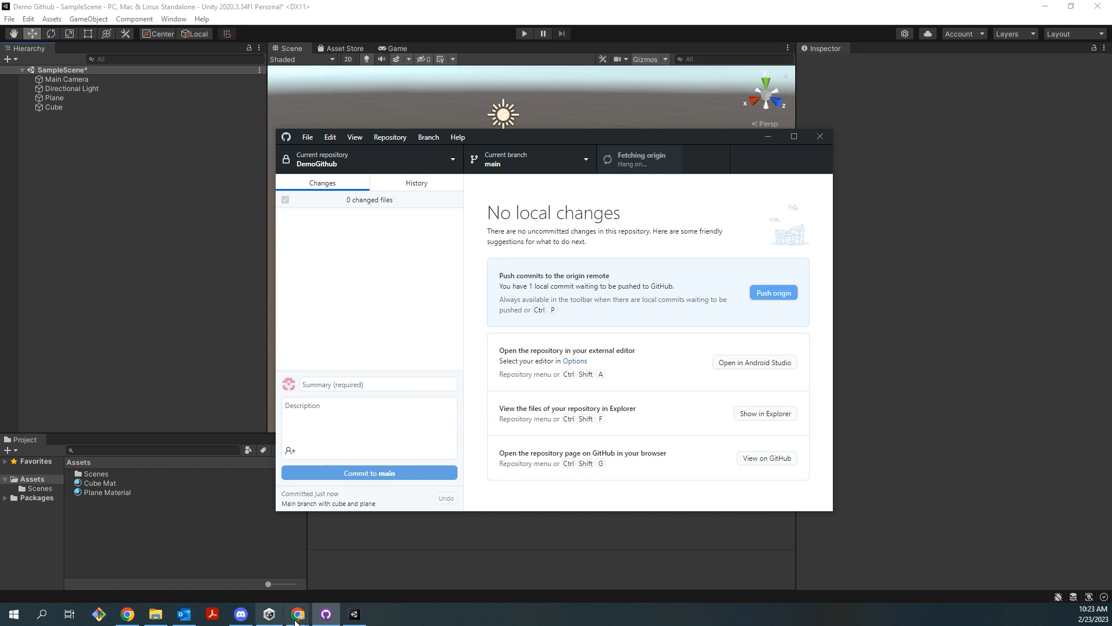
{"action": "mouse_move", "coordinate": [298, 611]}
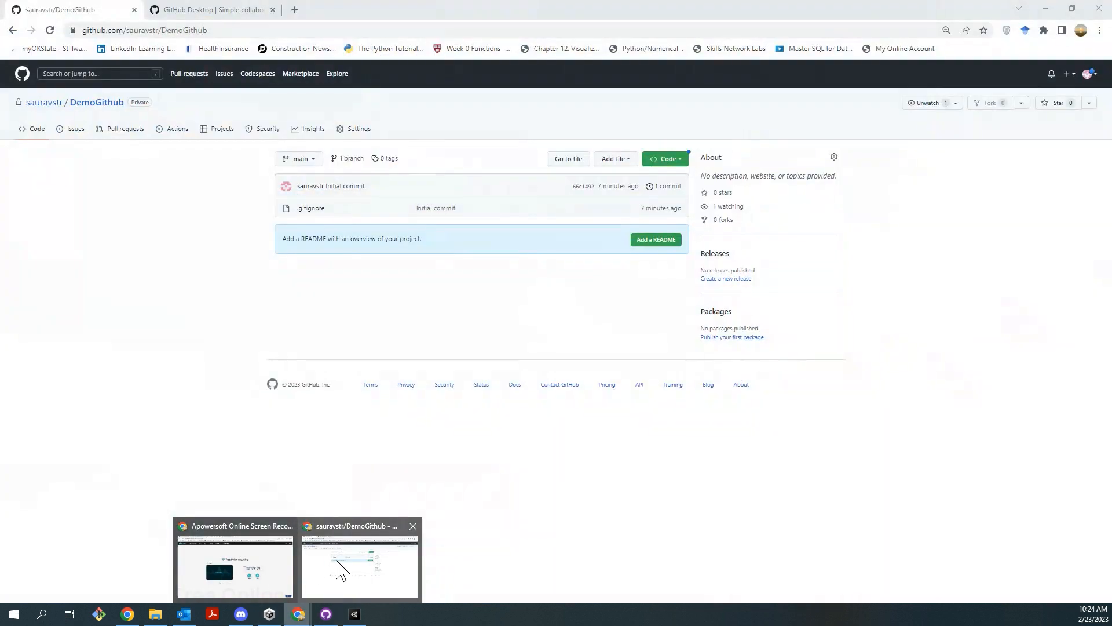
{"action": "left_click", "coordinate": [341, 566]}
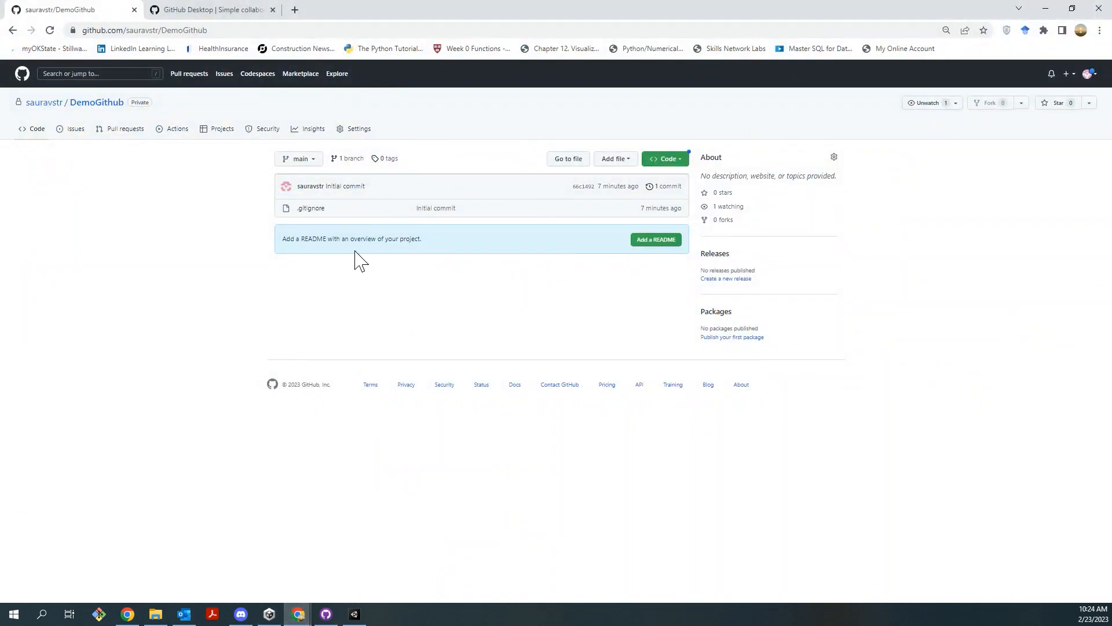
{"action": "left_click", "coordinate": [326, 614]}
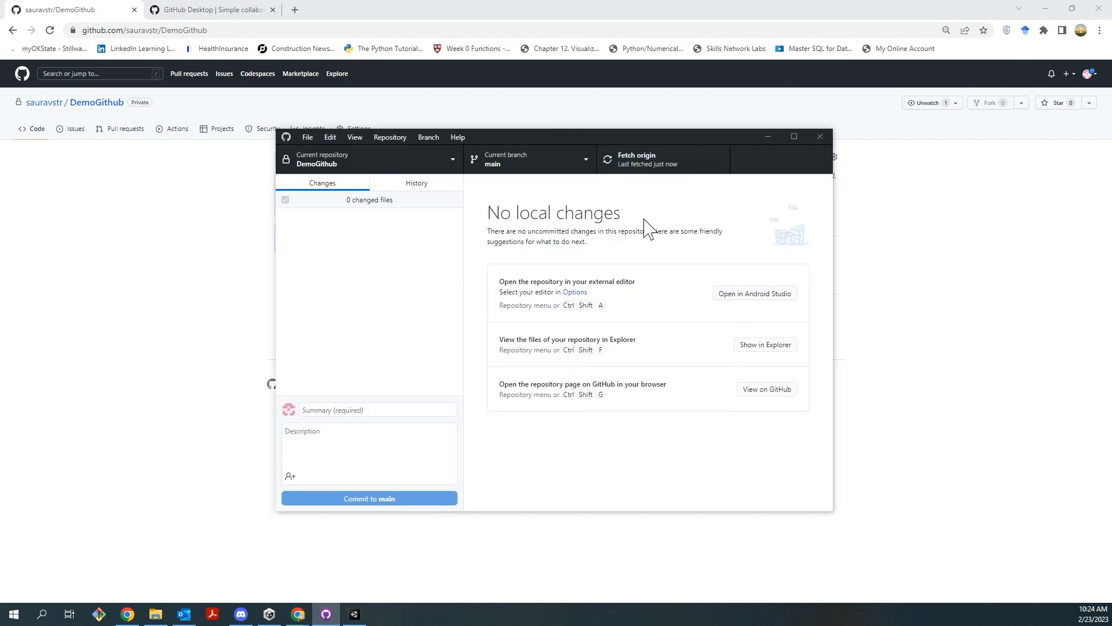
{"action": "left_click", "coordinate": [142, 278]}
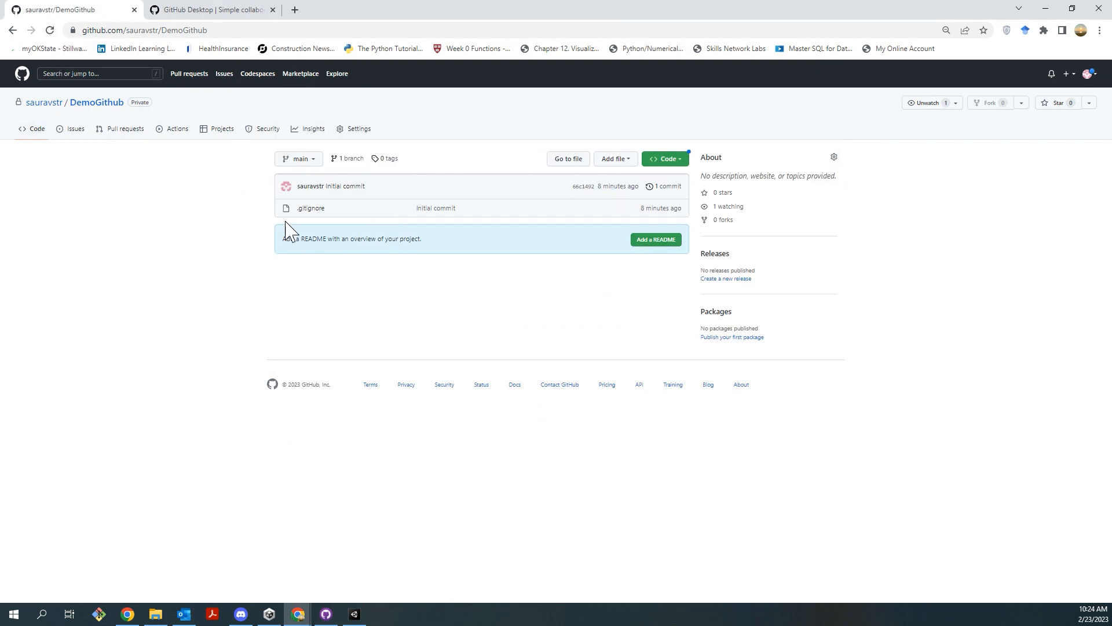
{"action": "left_click", "coordinate": [49, 30]}
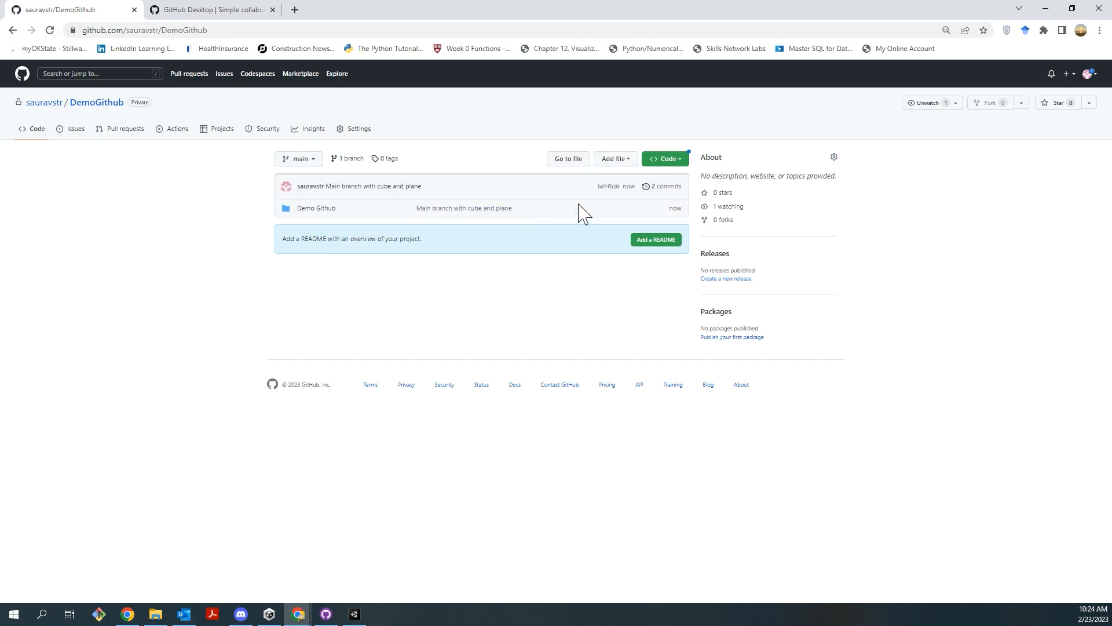
Step: Back in Unity, add a sphere to SampleScene and raise it above the plane to a Y position of about 1.77
{"action": "left_click", "coordinate": [352, 615]}
{"action": "mouse_move", "coordinate": [333, 619]}
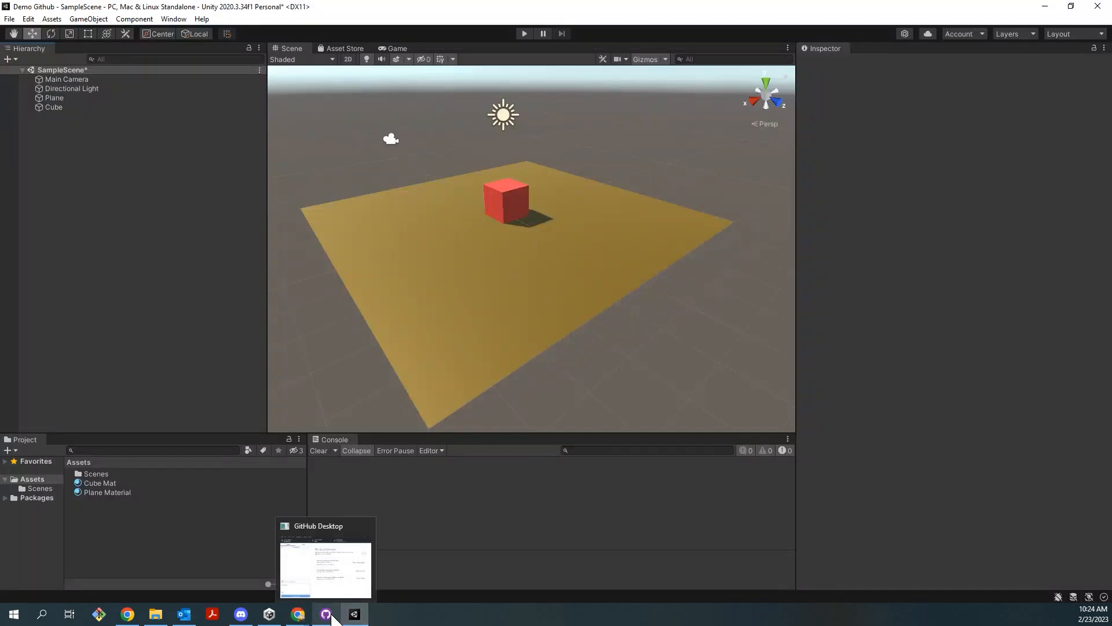
{"action": "right_click", "coordinate": [99, 162]}
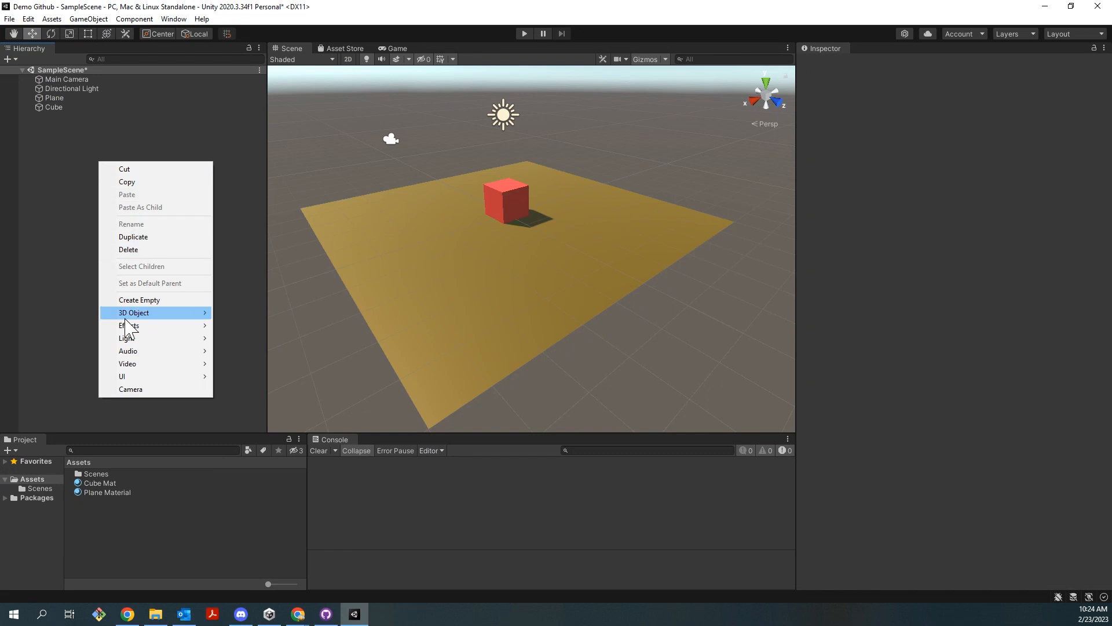
{"action": "mouse_move", "coordinate": [174, 314]}
{"action": "left_click", "coordinate": [249, 325]}
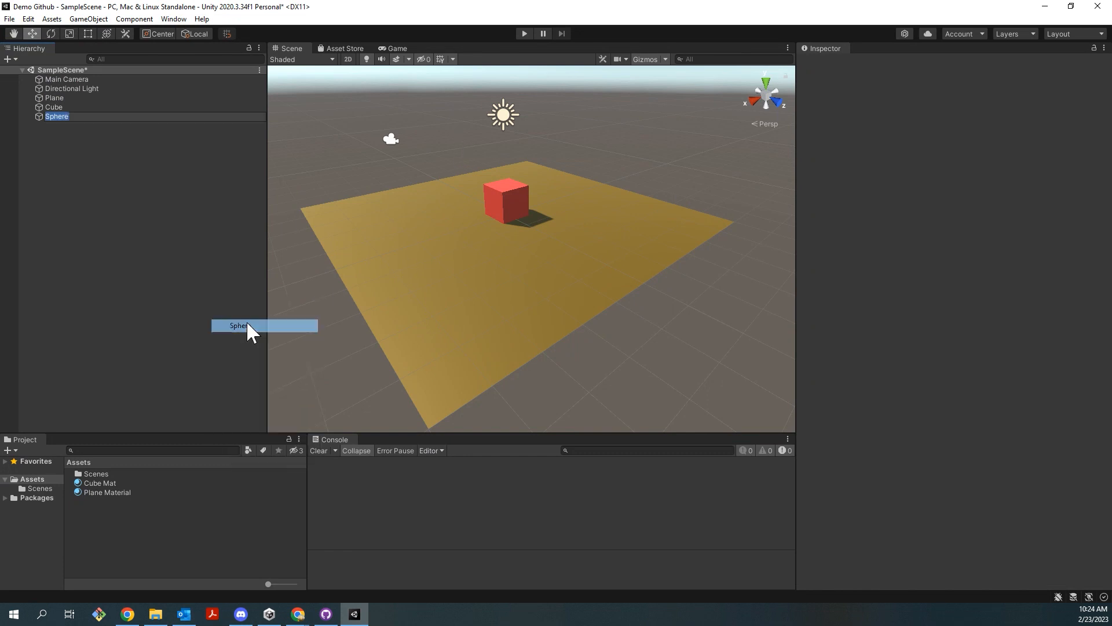
{"action": "left_click_drag", "start_coordinate": [533, 205], "coordinate": [530, 106]}
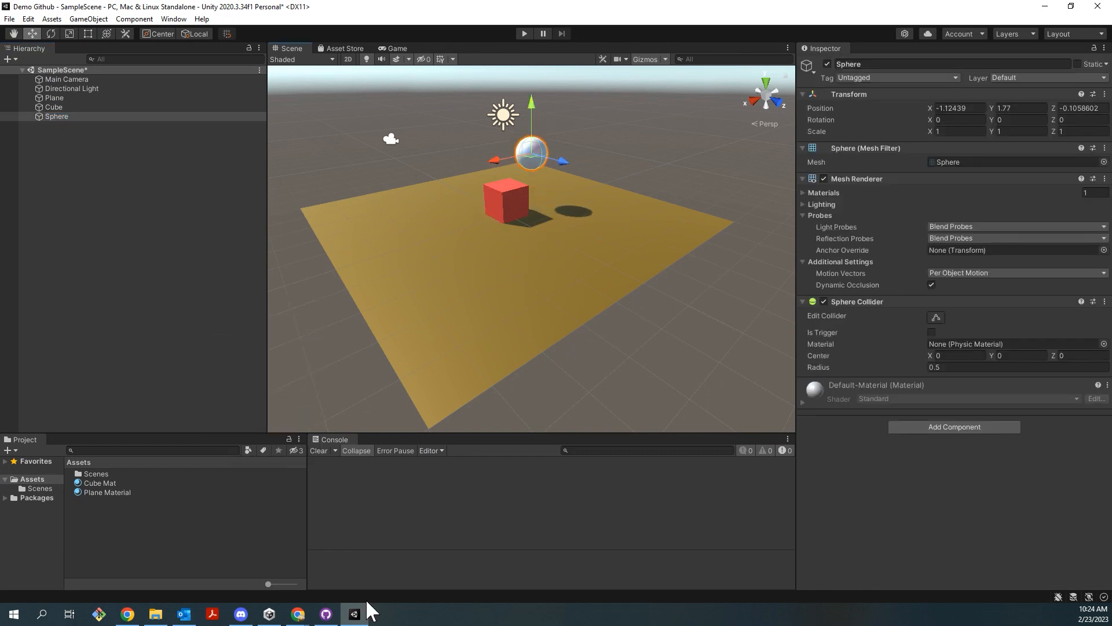
Step: Save SampleScene in Unity and review the resulting SampleScene.unity changes in GitHub Desktop
{"action": "left_click", "coordinate": [326, 613]}
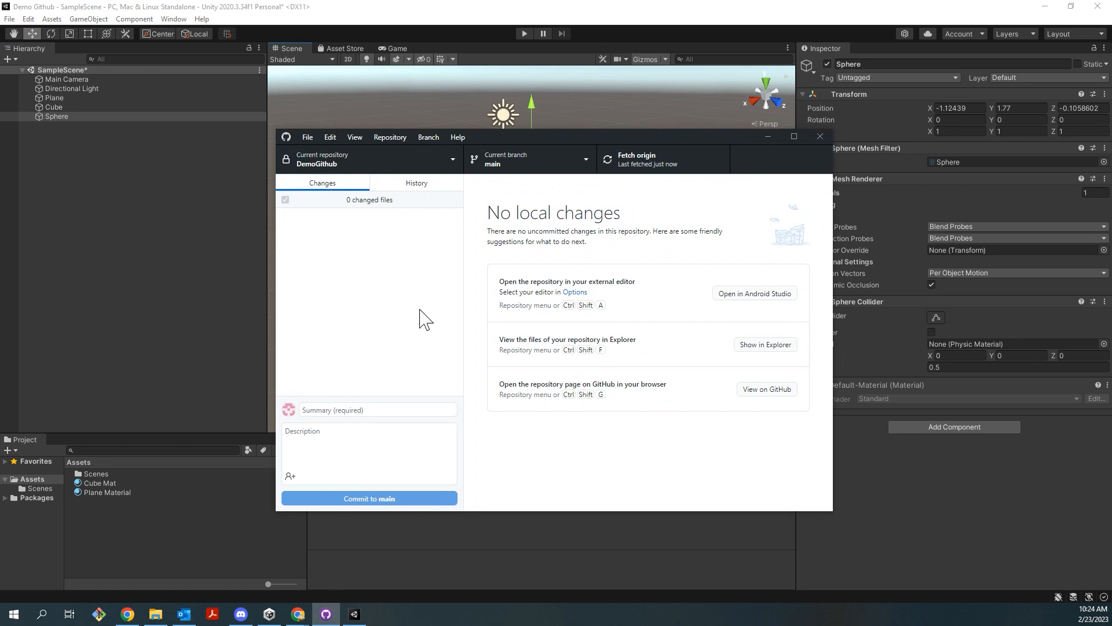
{"action": "left_click", "coordinate": [206, 277]}
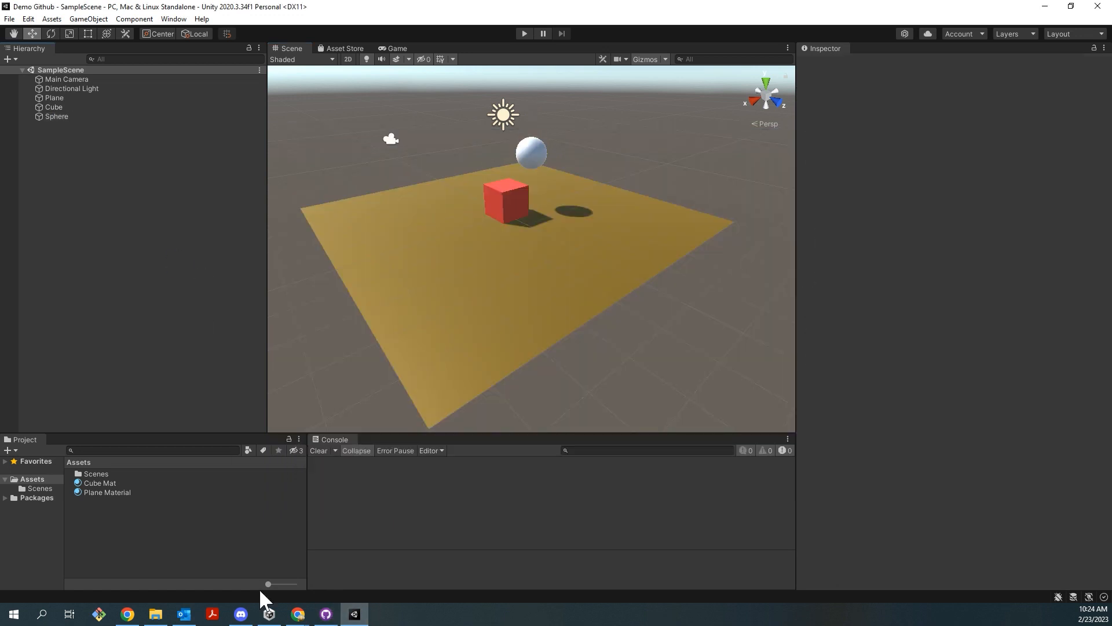
{"action": "left_click", "coordinate": [326, 613]}
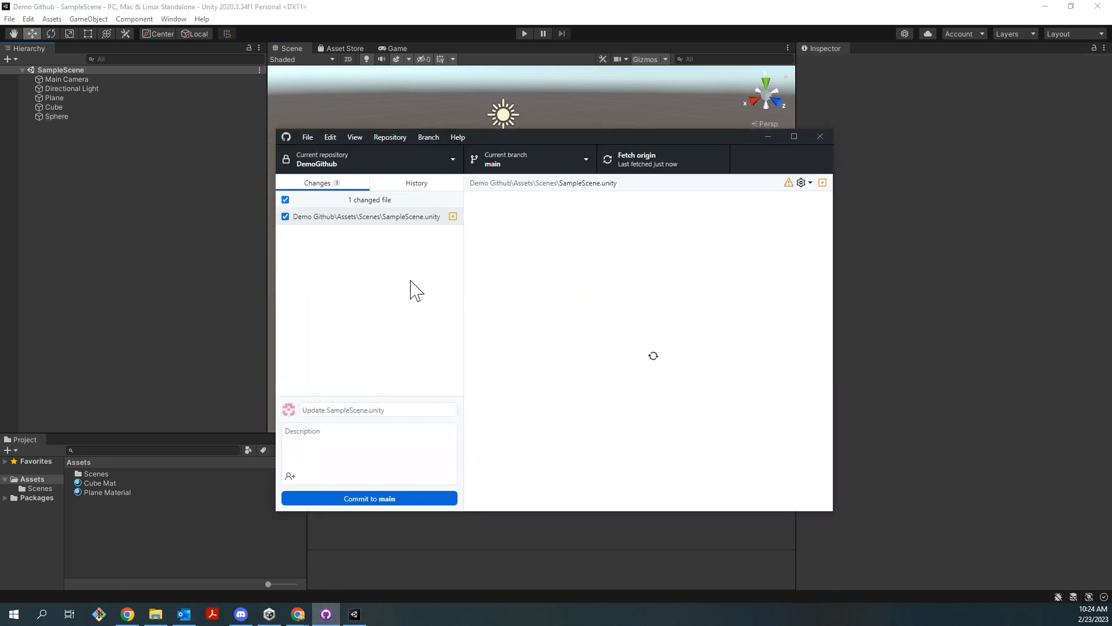
{"action": "scroll", "coordinate": [533, 318], "scroll_direction": "down", "scroll_amount": 15}
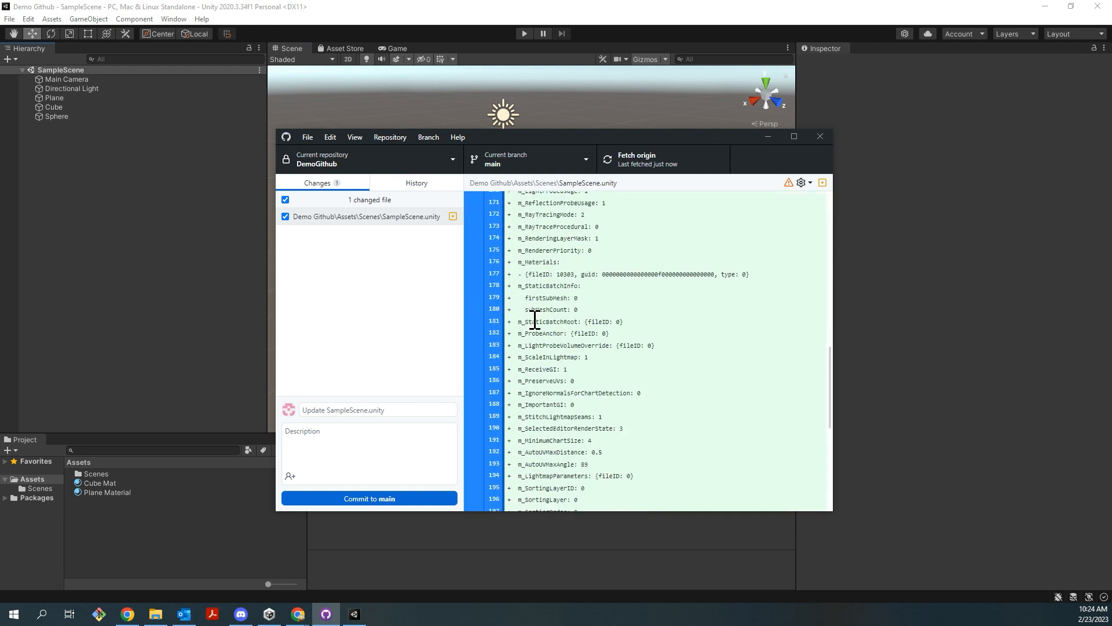
{"action": "scroll", "coordinate": [582, 382], "scroll_direction": "up", "scroll_amount": 7}
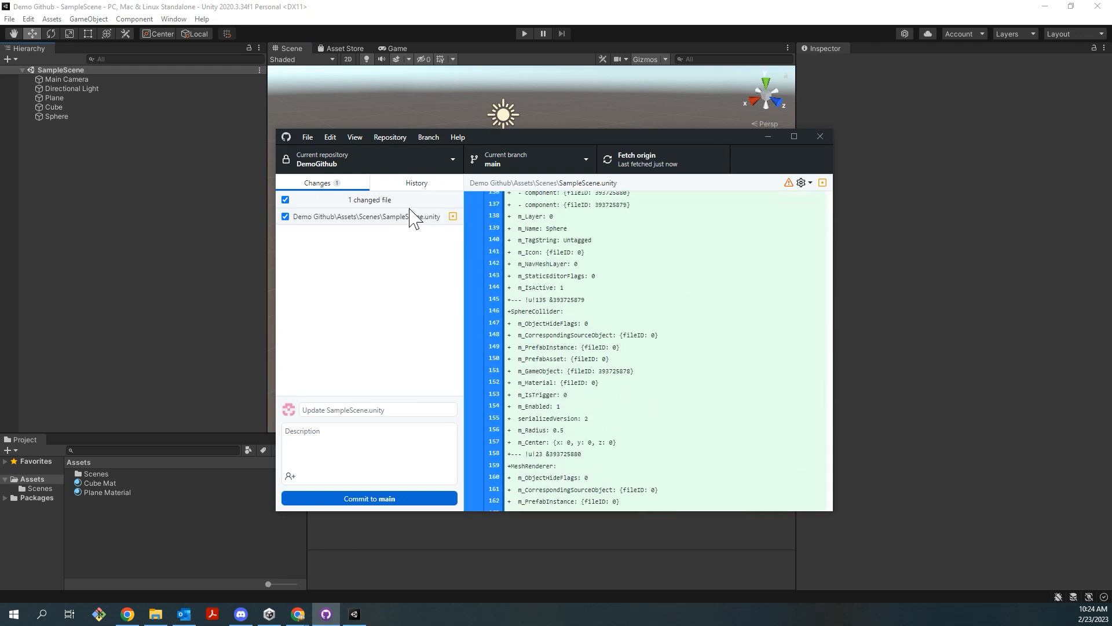
{"action": "left_click", "coordinate": [388, 409]}
{"action": "type", "text": "ad"}
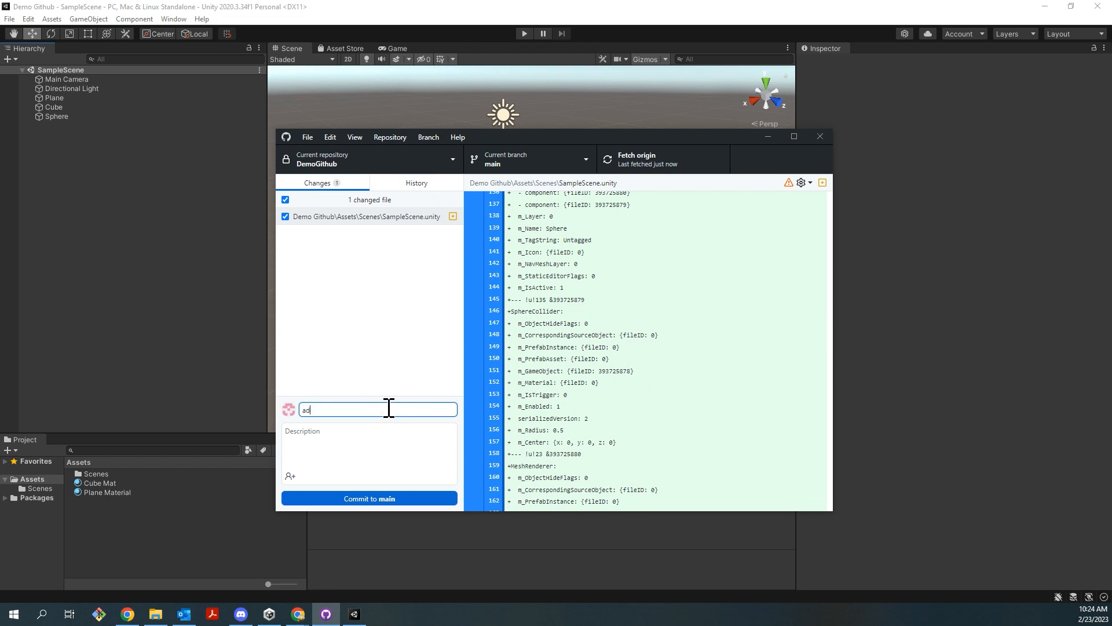
{"action": "type", "text": "ded sphere"}
{"action": "left_click_drag", "start_coordinate": [355, 410], "coordinate": [268, 410]}
{"action": "key", "text": "BackSpace"}
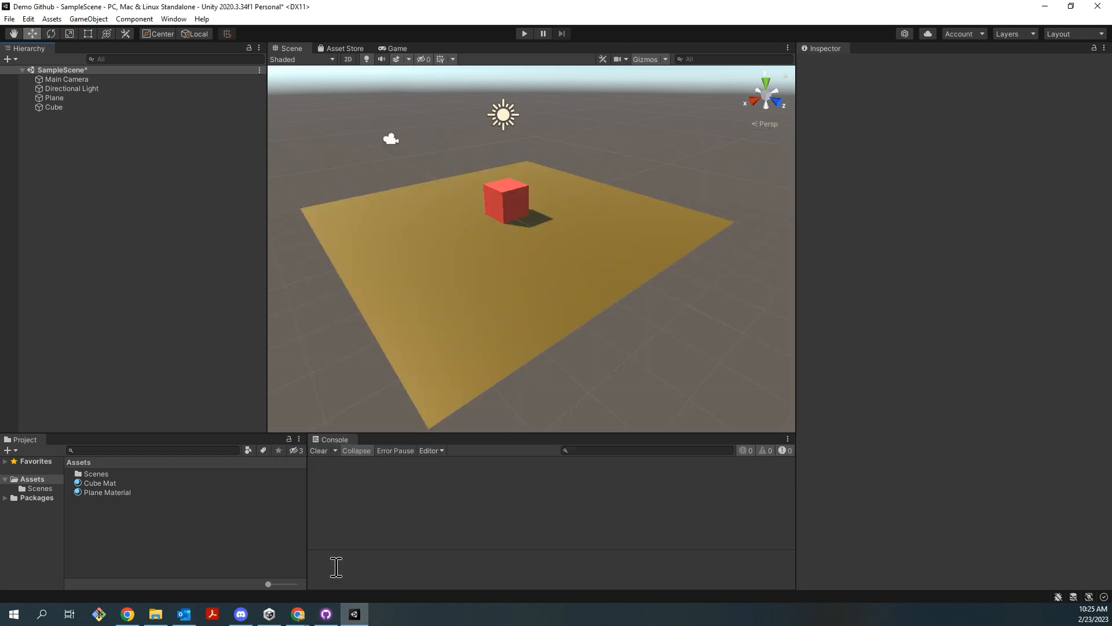
Step: In GitHub Desktop, create and switch to the branch sphere_add_test, leaving the current changes on main, and publish it to GitHub
{"action": "left_click", "coordinate": [327, 620]}
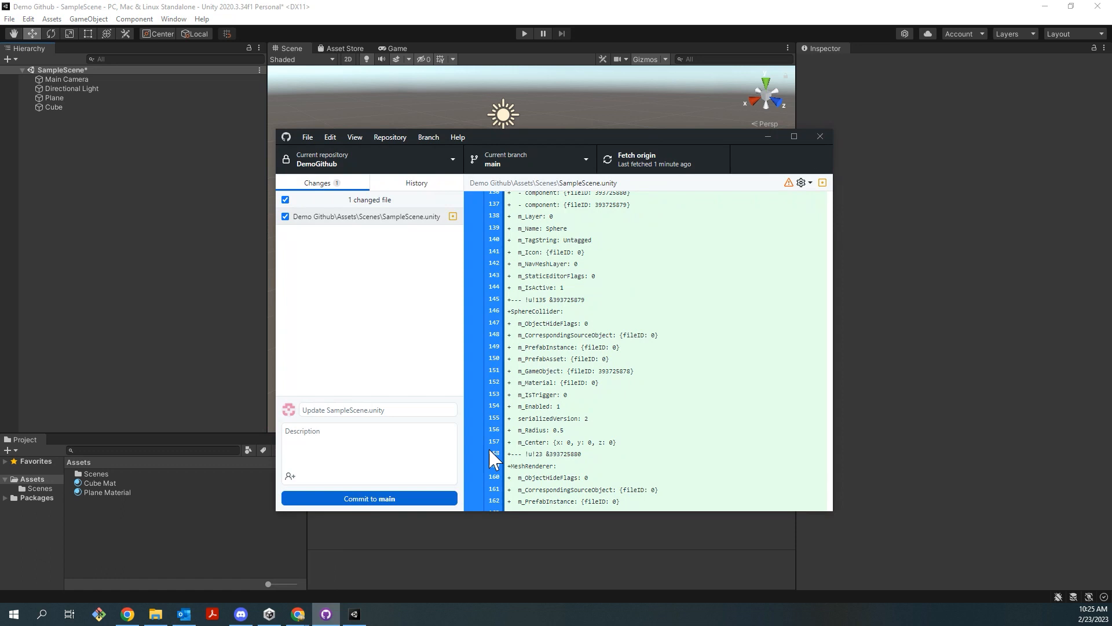
{"action": "left_click", "coordinate": [552, 169]}
{"action": "left_click", "coordinate": [646, 204]}
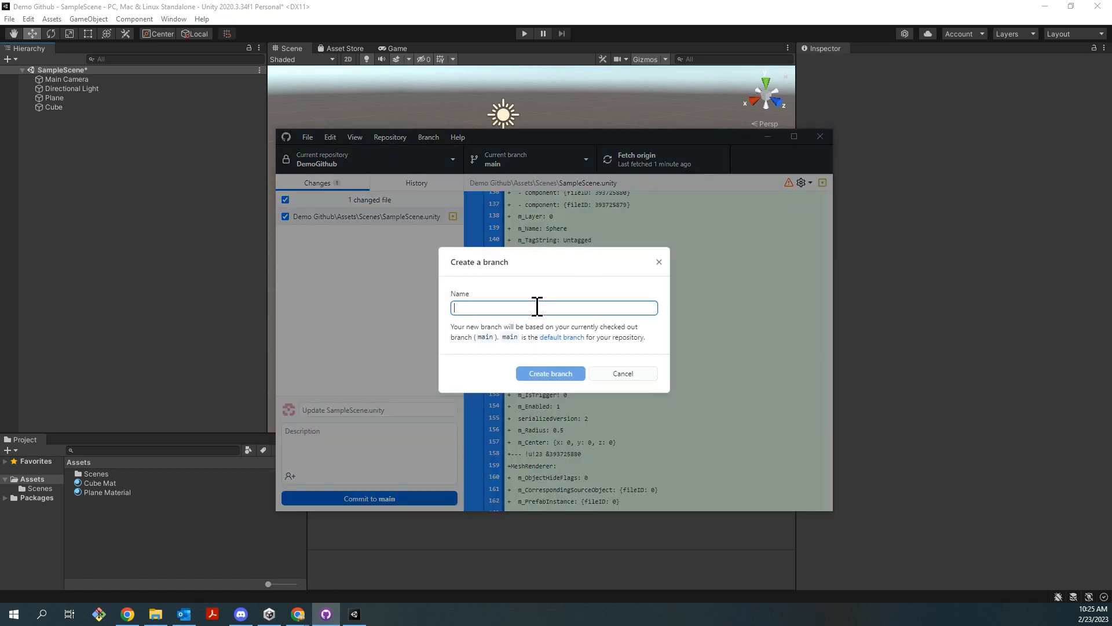
{"action": "type", "text": "sphere_add_test"}
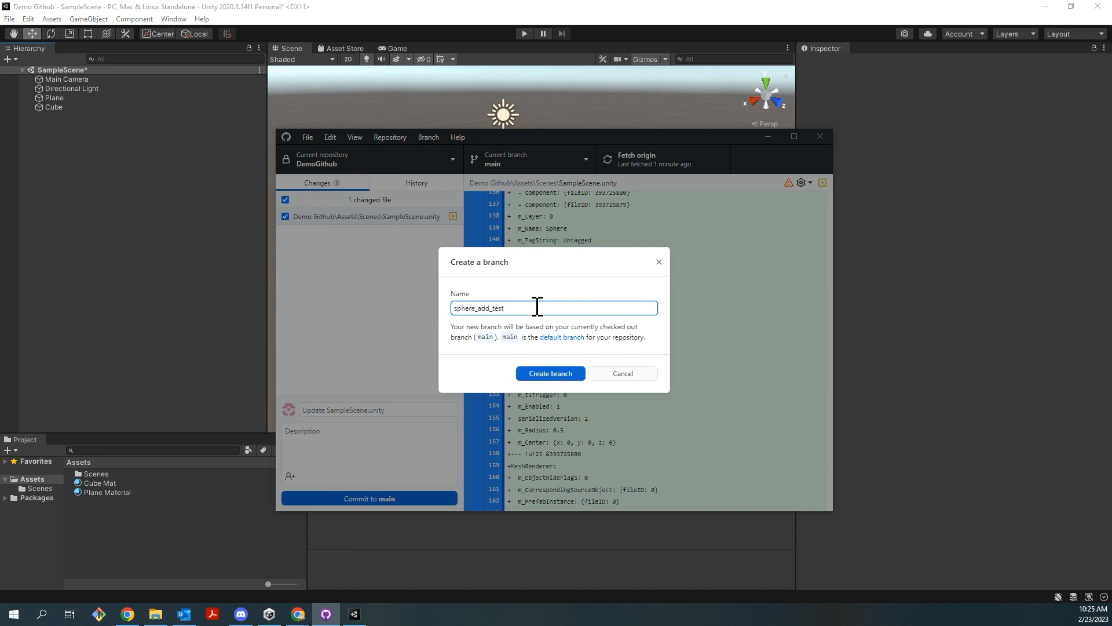
{"action": "left_click", "coordinate": [542, 377]}
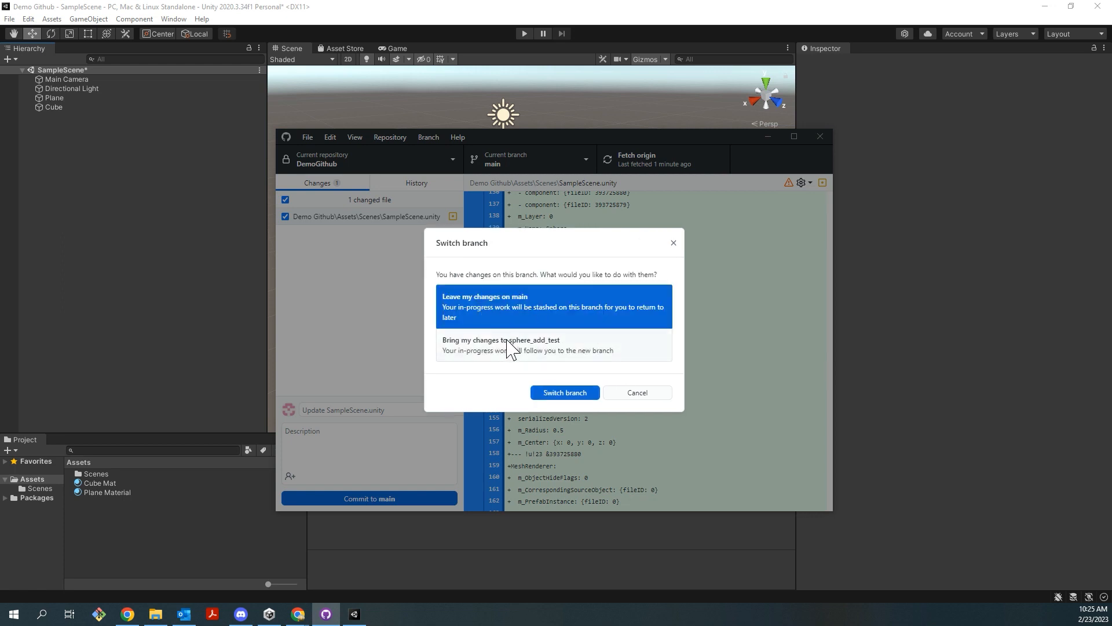
{"action": "left_click", "coordinate": [566, 394]}
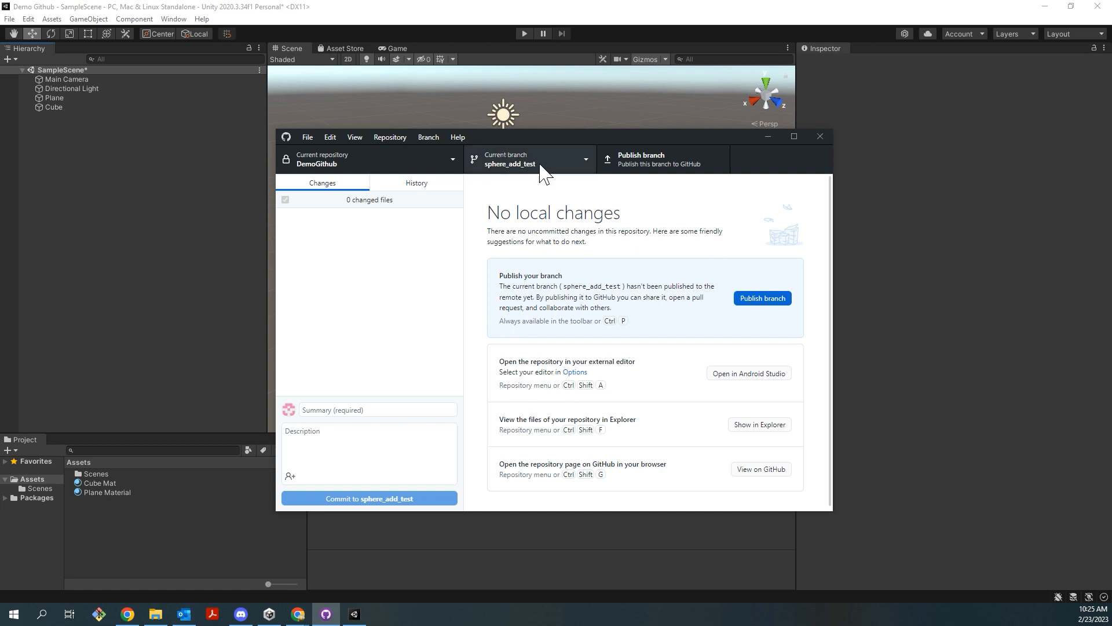
{"action": "left_click", "coordinate": [755, 298]}
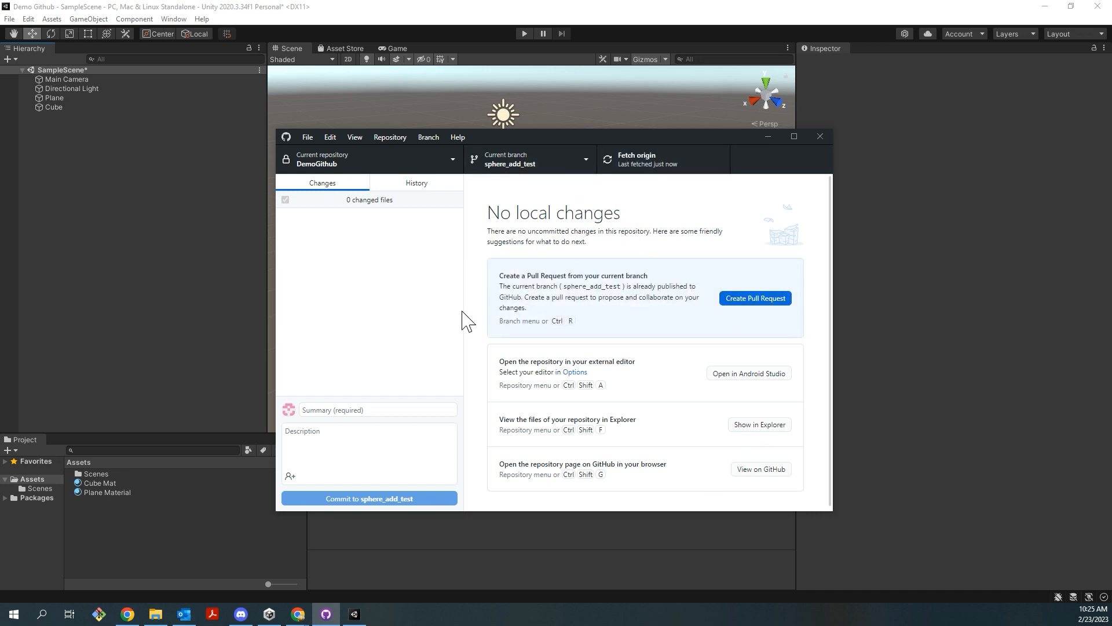
Step: Back in Unity, reload the externally modified SampleScene and arrange Unity and GitHub Desktop side by side
{"action": "left_click", "coordinate": [89, 263]}
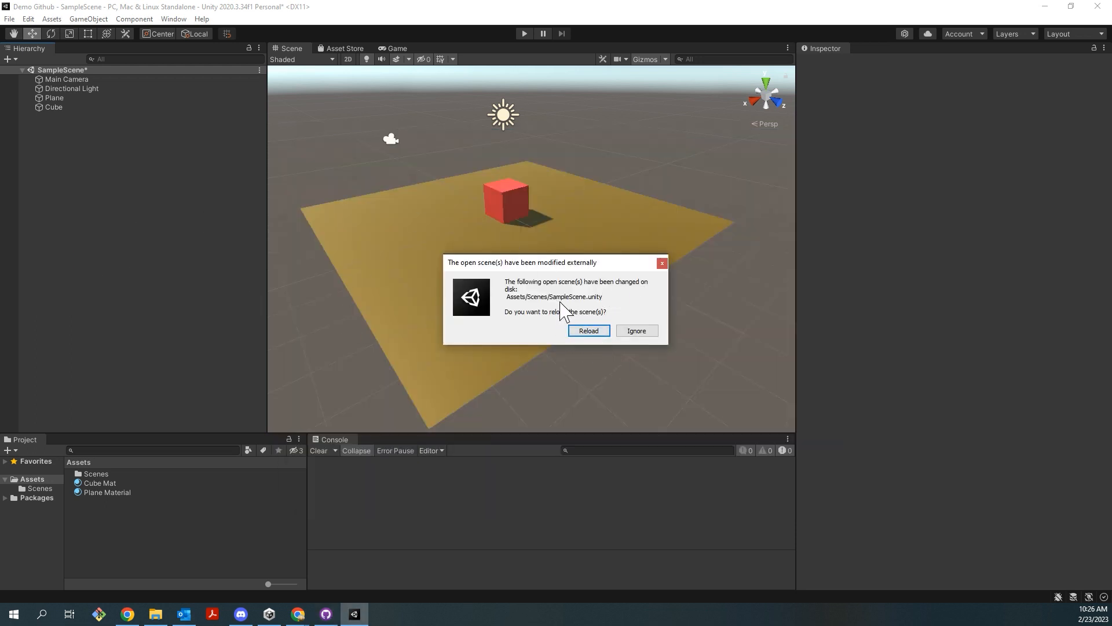
{"action": "left_click", "coordinate": [589, 331]}
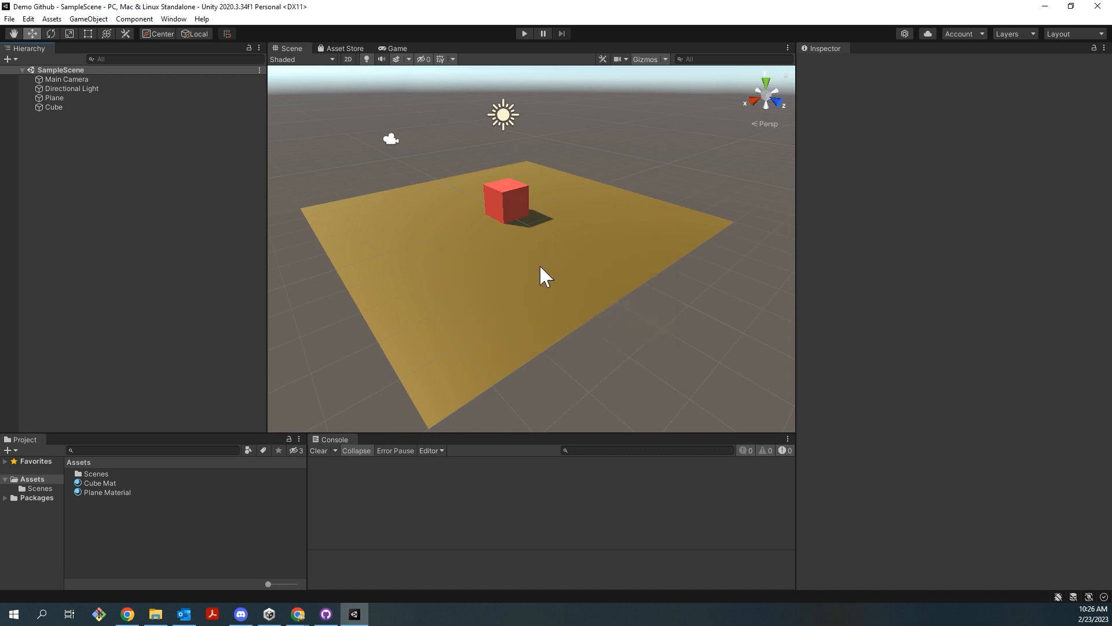
{"action": "left_click", "coordinate": [351, 617]}
{"action": "left_click", "coordinate": [354, 615]}
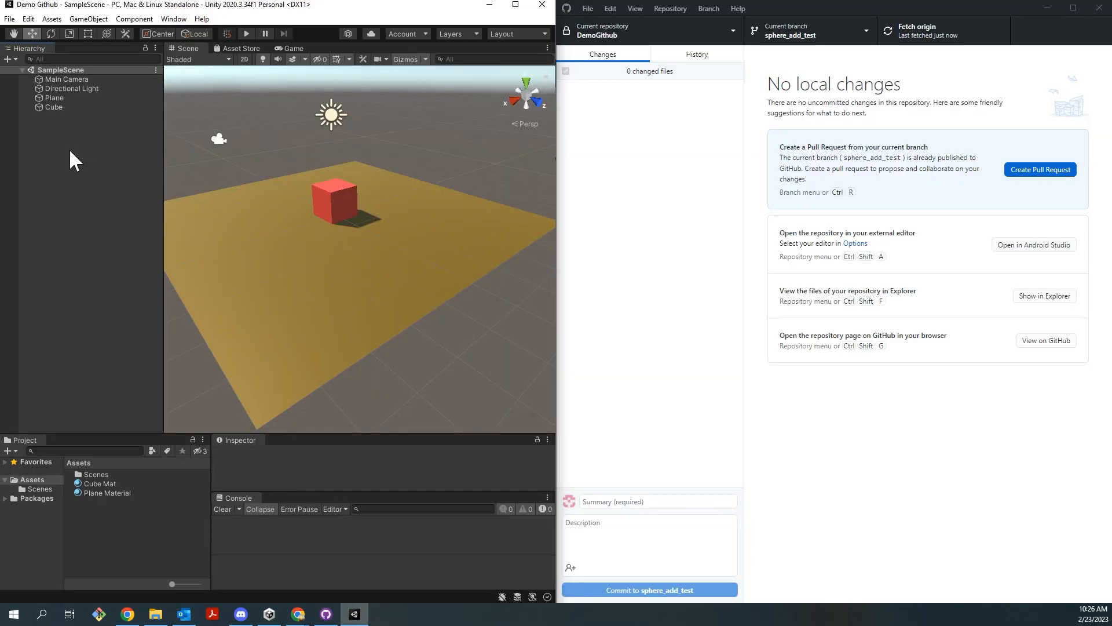
Step: Add a sphere raised to a Y position of about 1.86, save SampleScene, and review its diff in GitHub Desktop
{"action": "right_click", "coordinate": [69, 148]}
{"action": "mouse_move", "coordinate": [120, 308]}
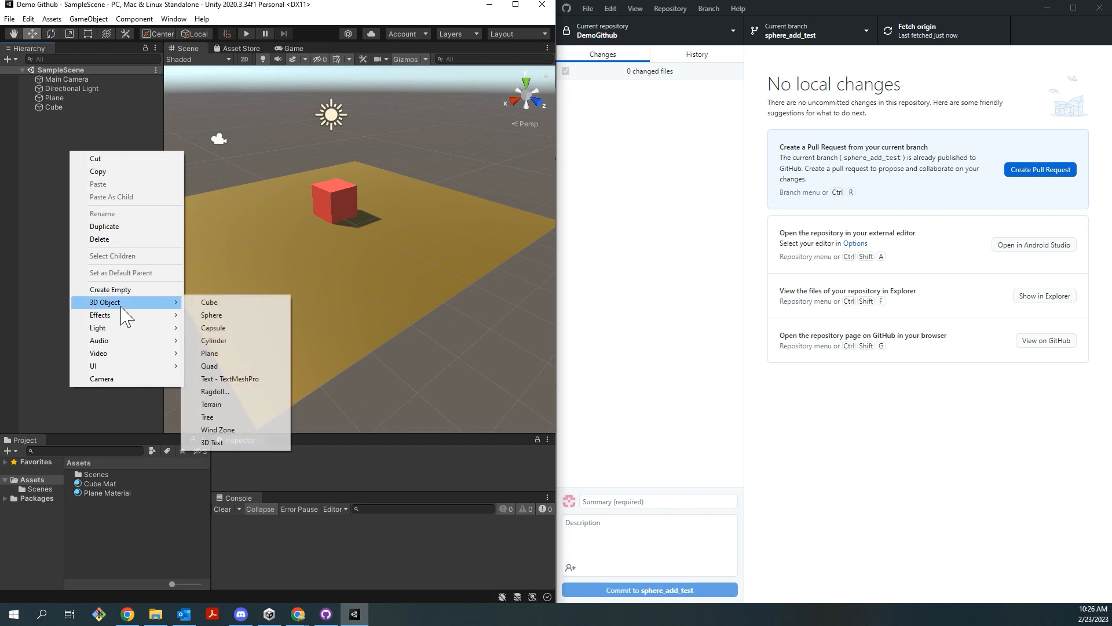
{"action": "left_click", "coordinate": [219, 316]}
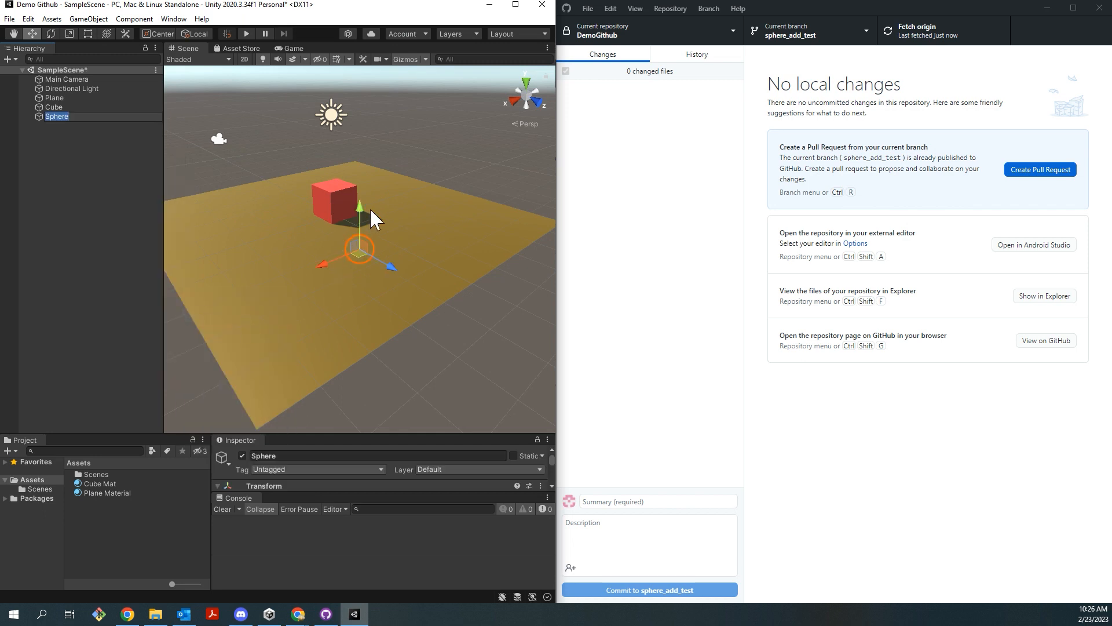
{"action": "left_click_drag", "start_coordinate": [358, 203], "coordinate": [359, 97]}
{"action": "left_click", "coordinate": [54, 227]}
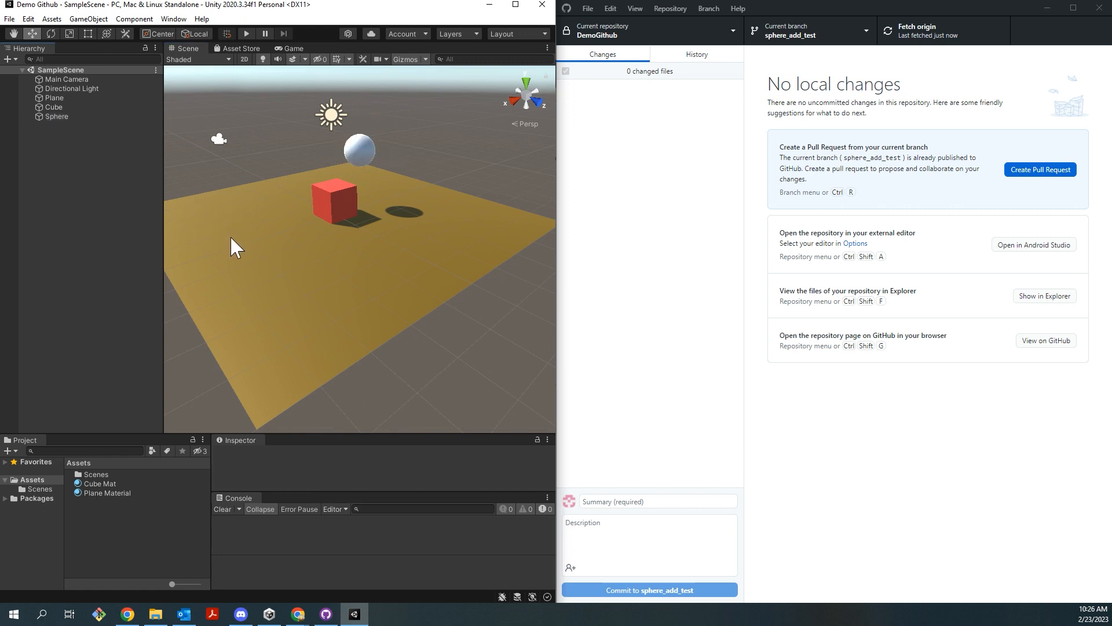
{"action": "left_click", "coordinate": [851, 450]}
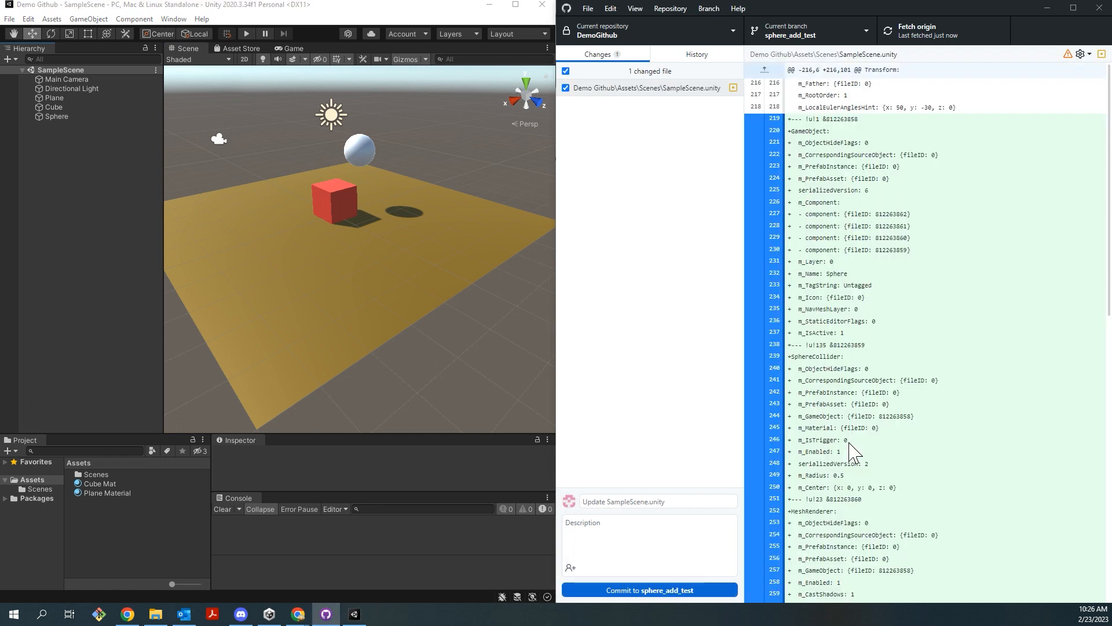
{"action": "scroll", "coordinate": [846, 362], "scroll_direction": "down", "scroll_amount": 10}
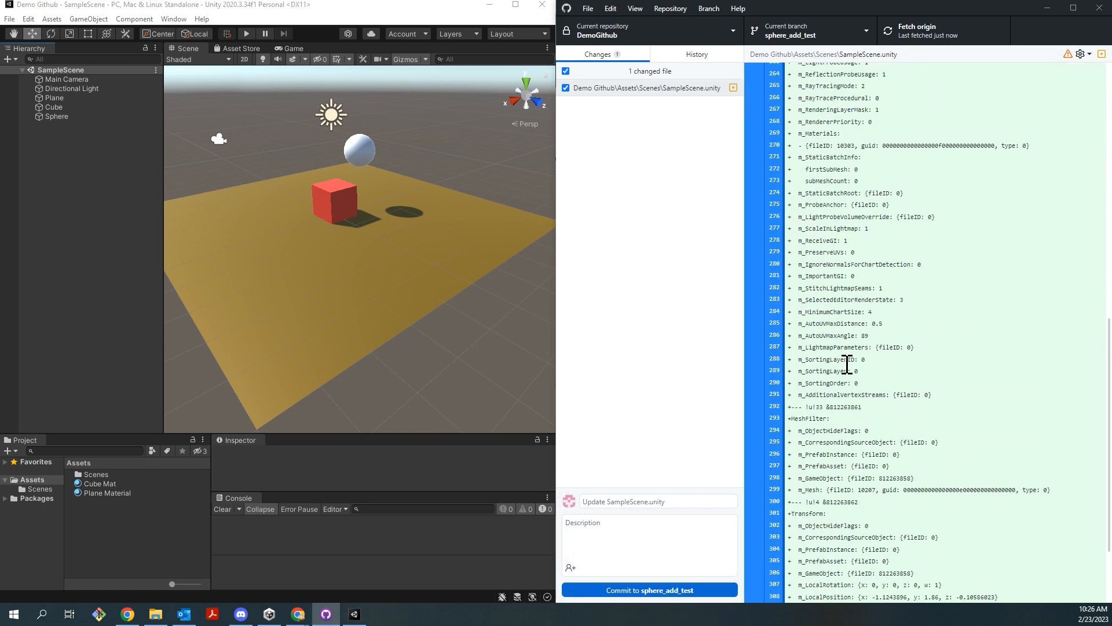
Step: In Unity's Assets folder, create a material named Sphere Mat and apply it to the sphere in the scene
{"action": "right_click", "coordinate": [124, 527]}
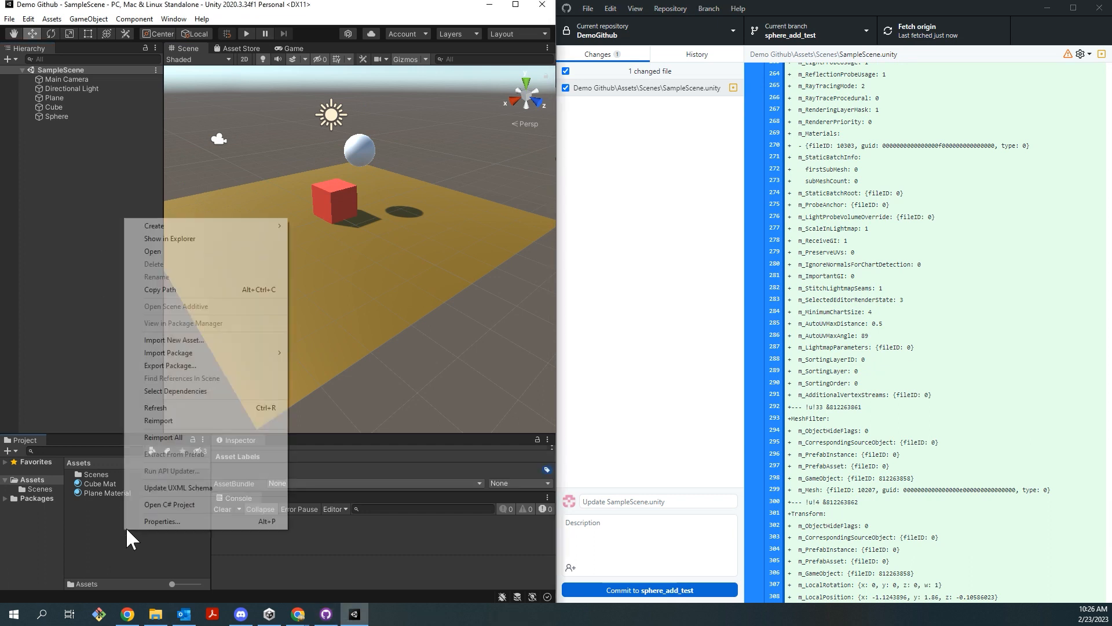
{"action": "mouse_move", "coordinate": [162, 226]}
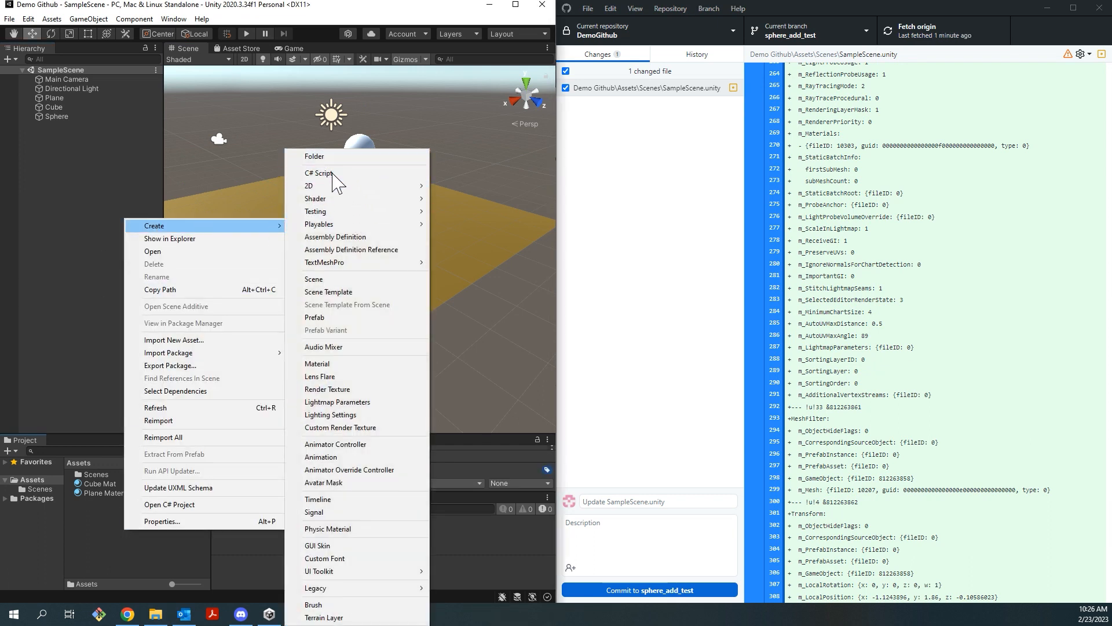
{"action": "left_click", "coordinate": [328, 364]}
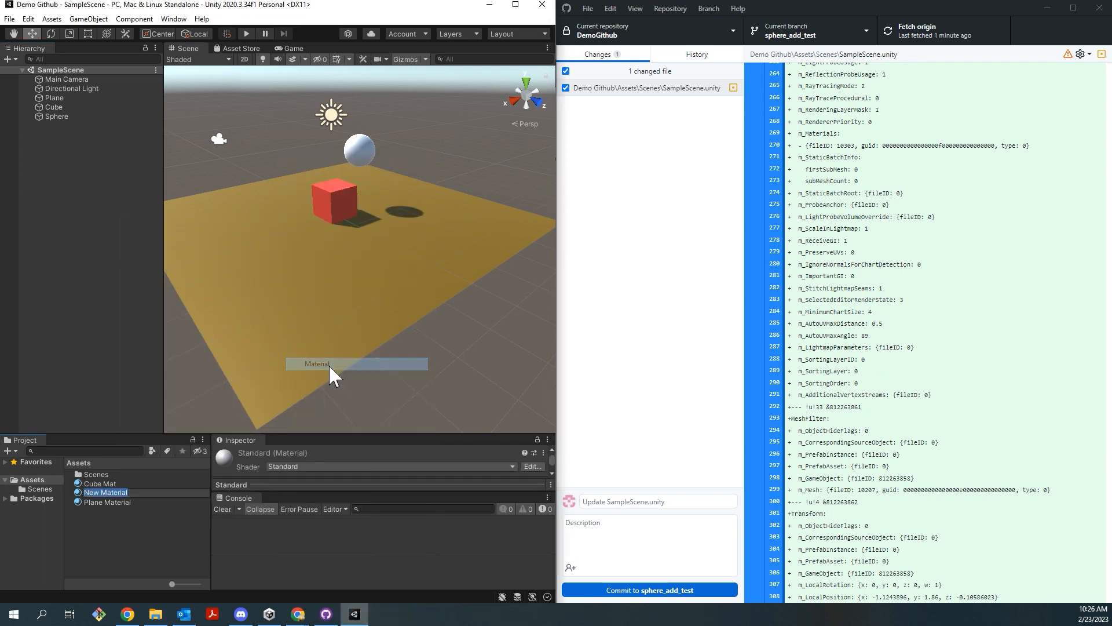
{"action": "type", "text": "Sp"}
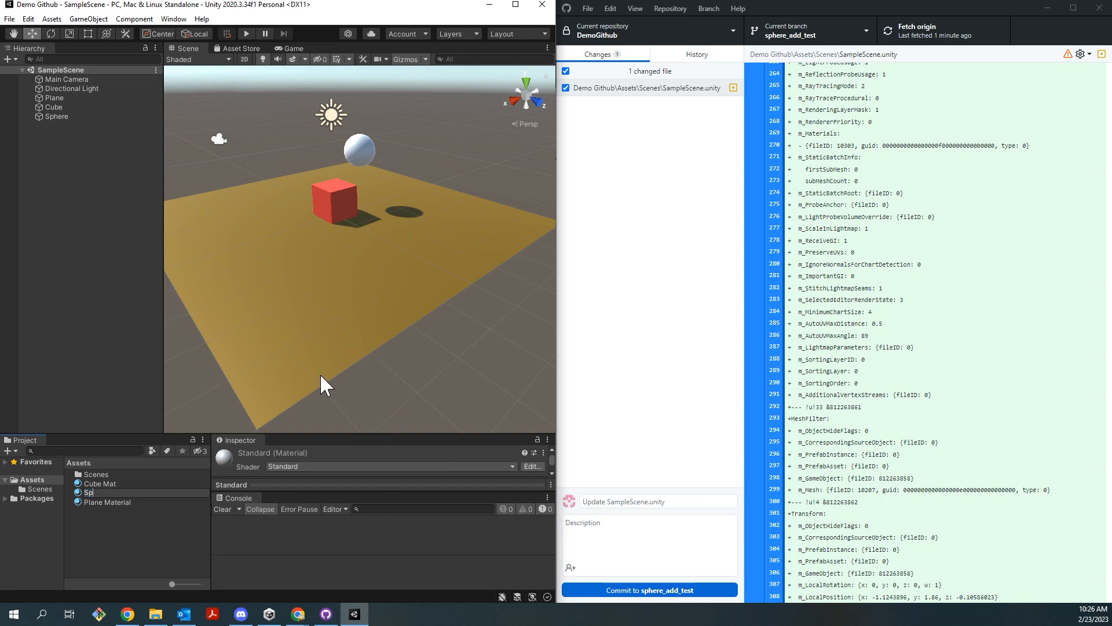
{"action": "type", "text": "here Mat"}
{"action": "key", "text": "Return"}
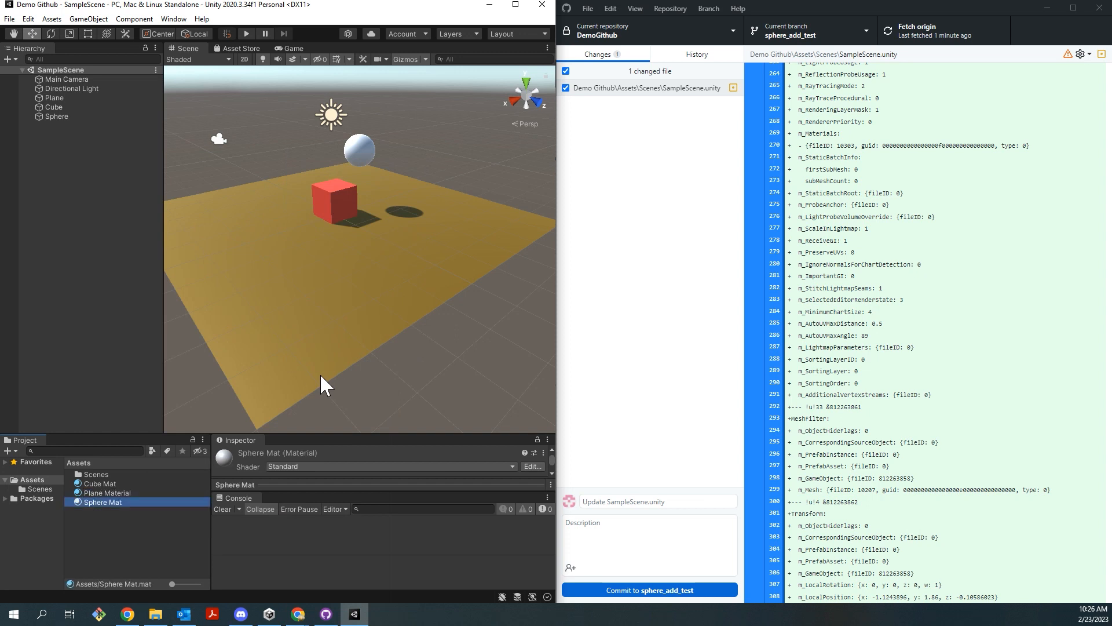
{"action": "left_click_drag", "start_coordinate": [122, 499], "coordinate": [359, 151]}
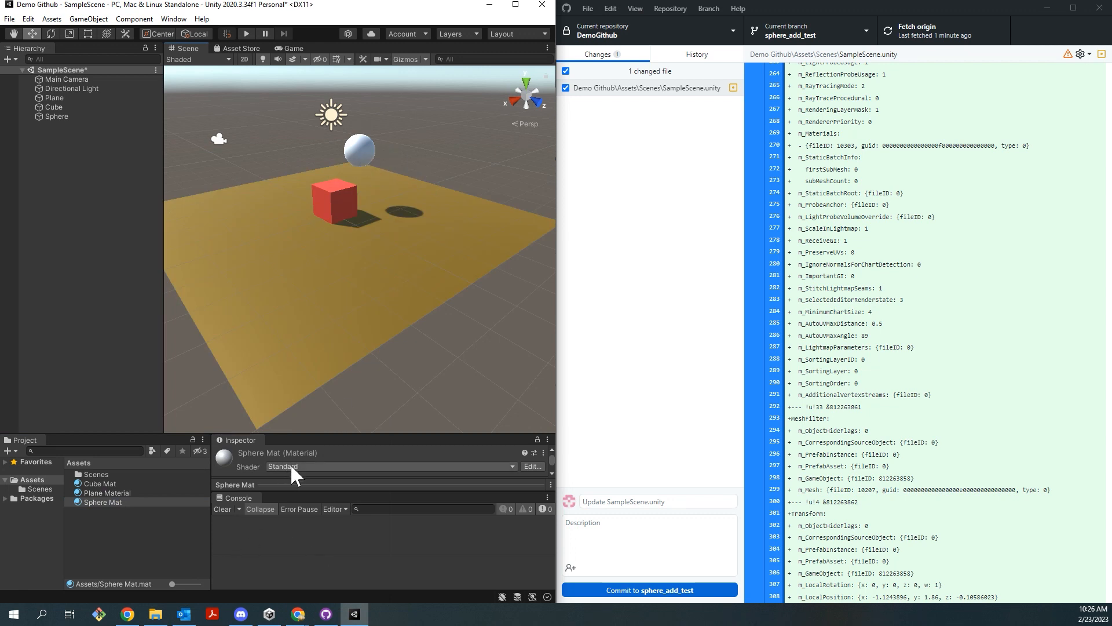
Step: Set the albedo colour of Sphere Mat to a bright yellow with a hue of about 59
{"action": "scroll", "coordinate": [307, 457], "scroll_direction": "down", "scroll_amount": 10}
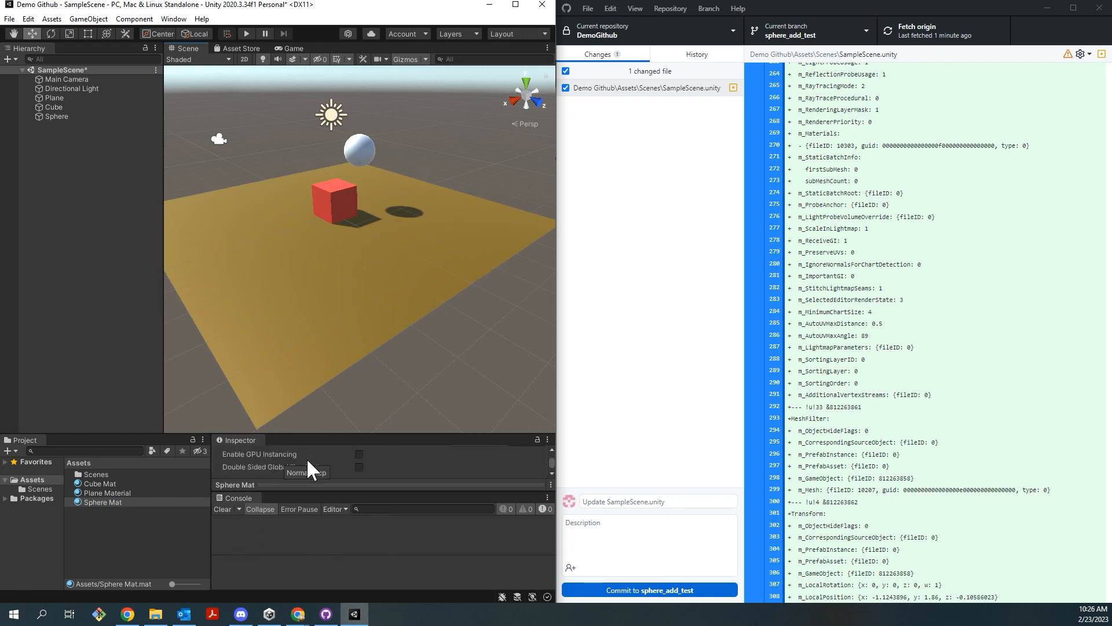
{"action": "scroll", "coordinate": [307, 457], "scroll_direction": "up", "scroll_amount": 3}
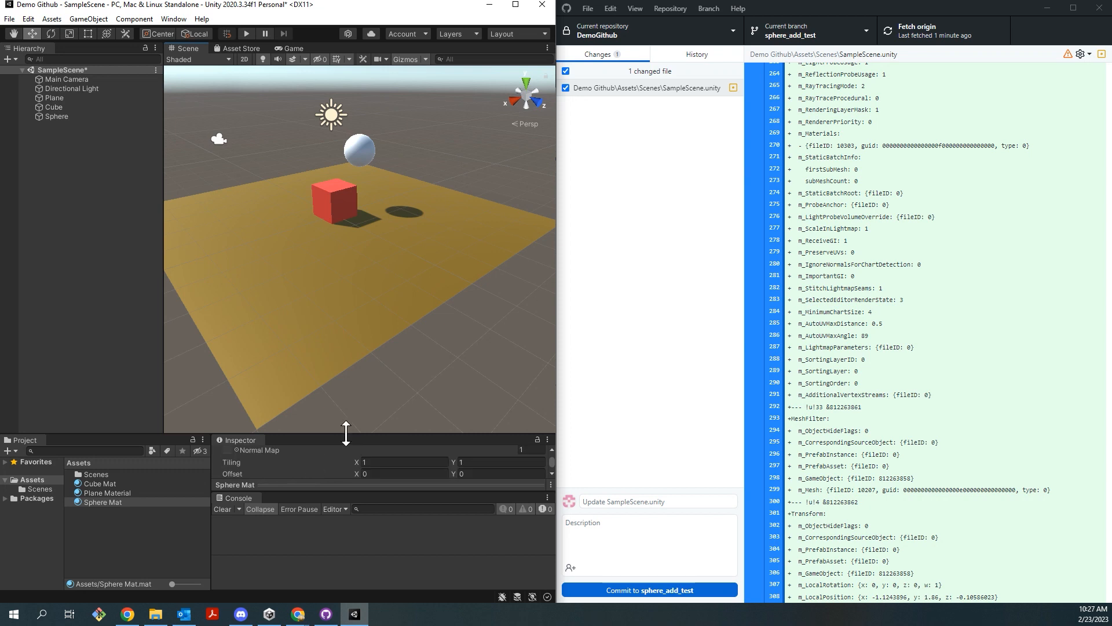
{"action": "left_click_drag", "start_coordinate": [346, 432], "coordinate": [351, 353]}
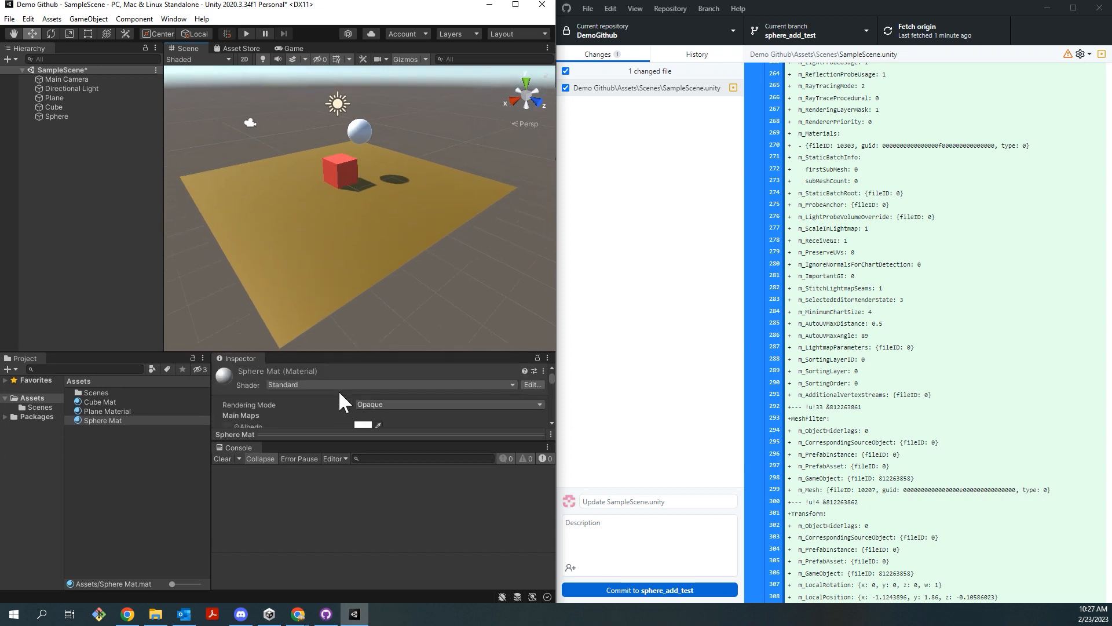
{"action": "left_click", "coordinate": [363, 424]}
{"action": "left_click", "coordinate": [417, 409]}
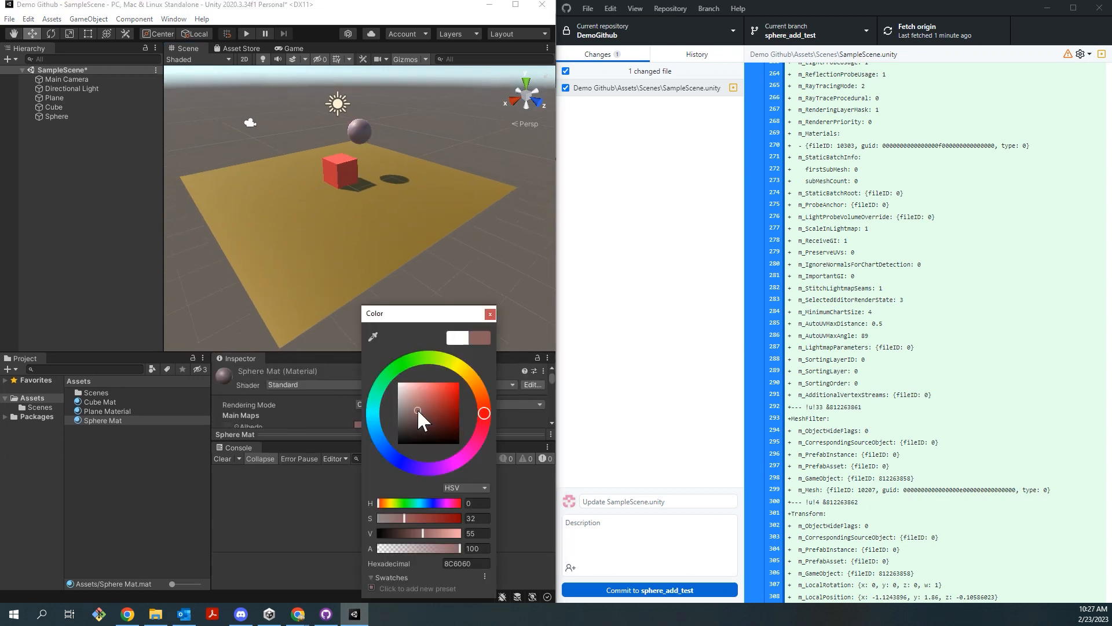
{"action": "mouse_move", "coordinate": [417, 409]}
{"action": "left_mouse_down"}
{"action": "mouse_move", "coordinate": [420, 426]}
{"action": "mouse_move", "coordinate": [409, 414]}
{"action": "left_mouse_up"}
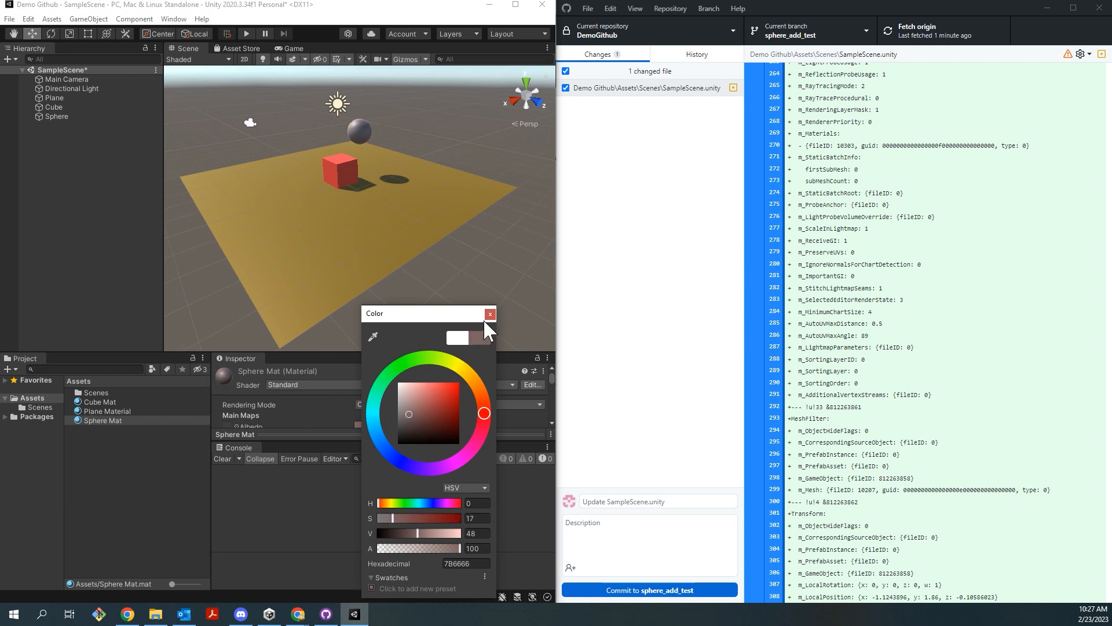
{"action": "left_click_drag", "start_coordinate": [479, 392], "coordinate": [470, 355]}
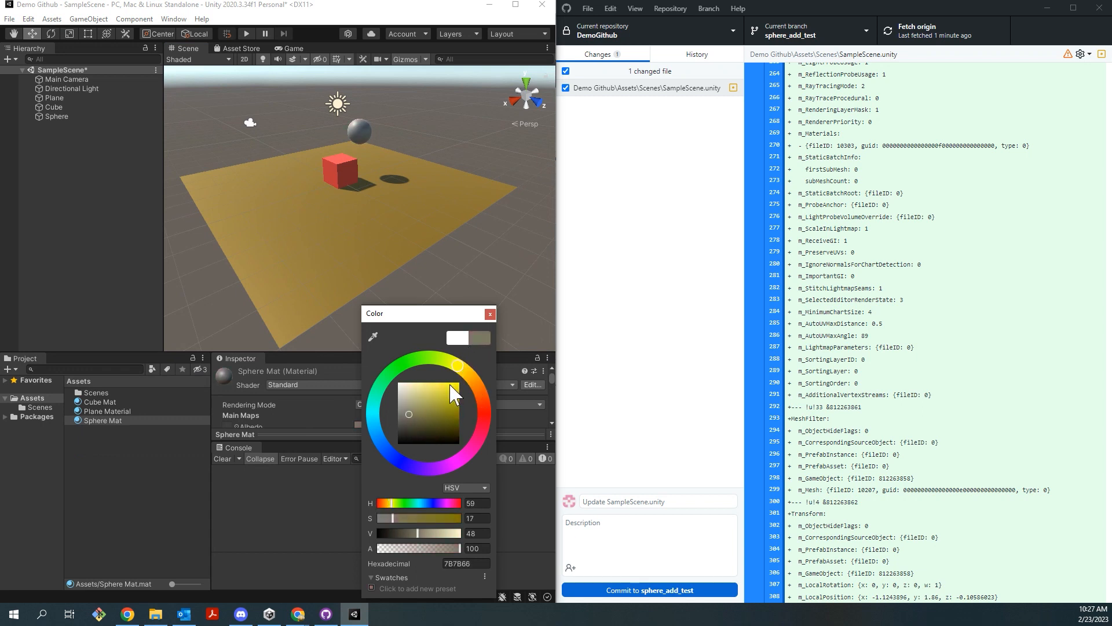
{"action": "left_click_drag", "start_coordinate": [454, 394], "coordinate": [476, 382]}
{"action": "left_click", "coordinate": [490, 314]}
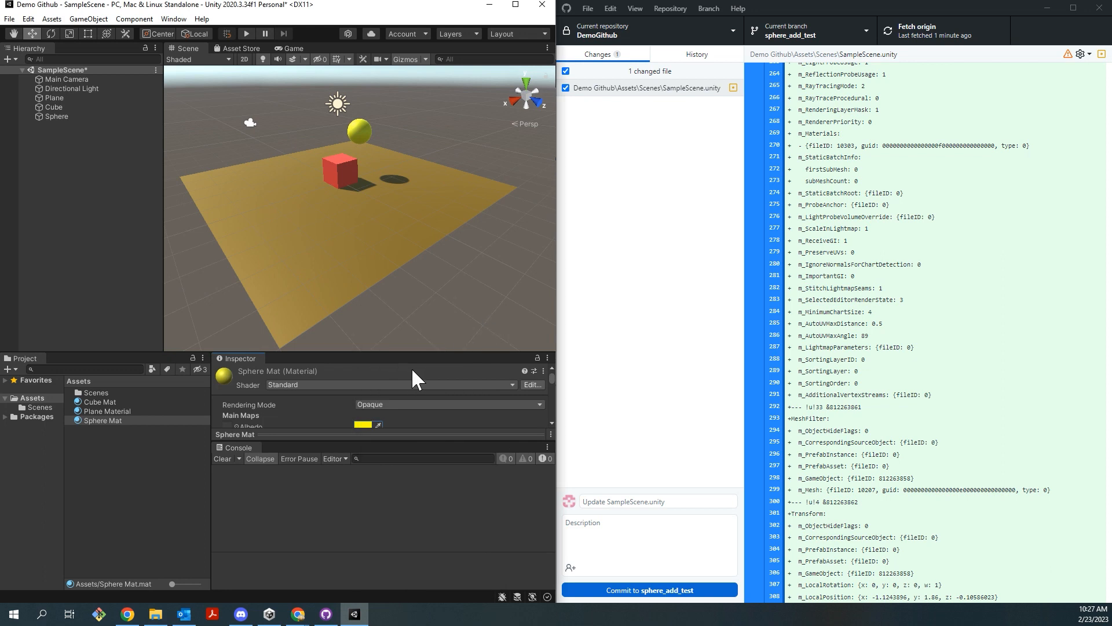
{"action": "left_click_drag", "start_coordinate": [415, 352], "coordinate": [414, 434]}
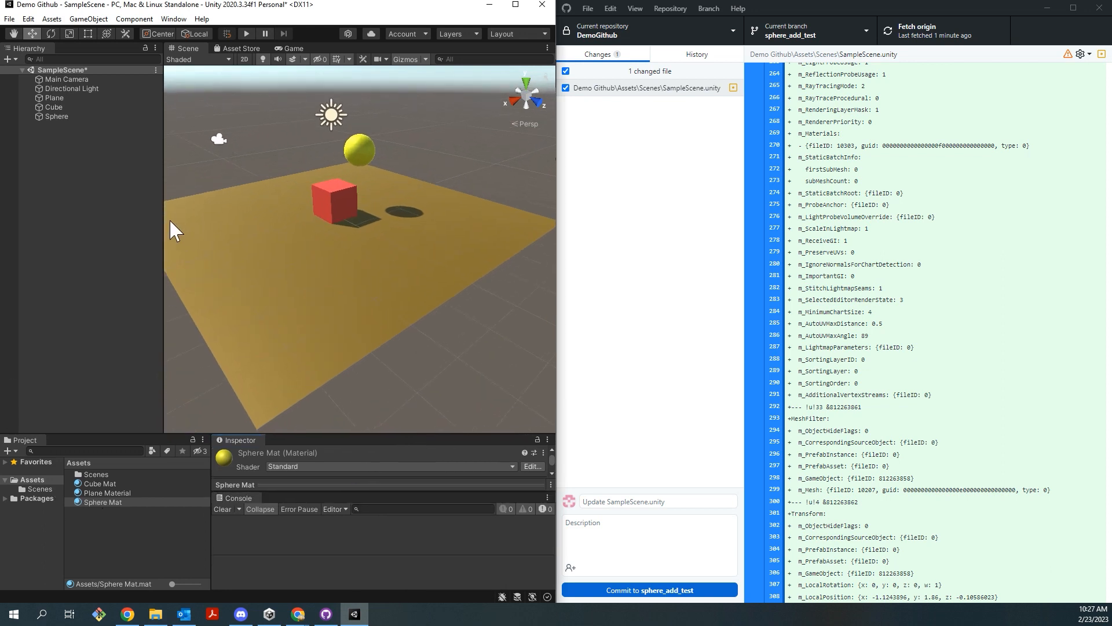
Step: Save SampleScene in Unity and review its updated diff in GitHub Desktop from the material reference to the sphere's object entry
{"action": "left_click", "coordinate": [71, 235]}
{"action": "key", "text": "ctrl+s"}
{"action": "left_click", "coordinate": [903, 342]}
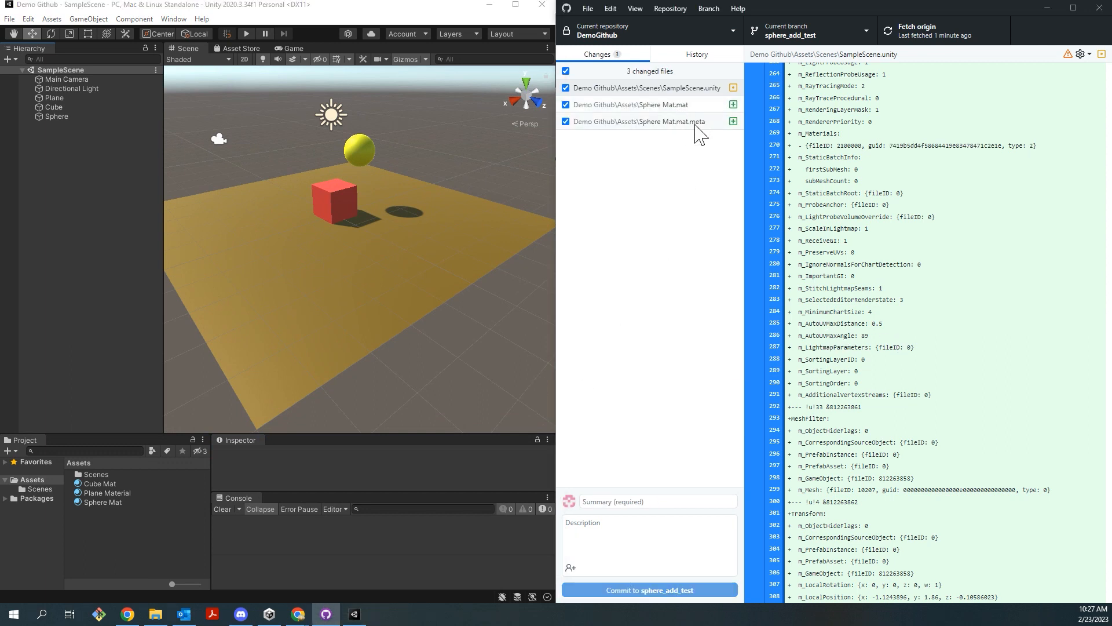
{"action": "scroll", "coordinate": [875, 320], "scroll_direction": "down", "scroll_amount": 2}
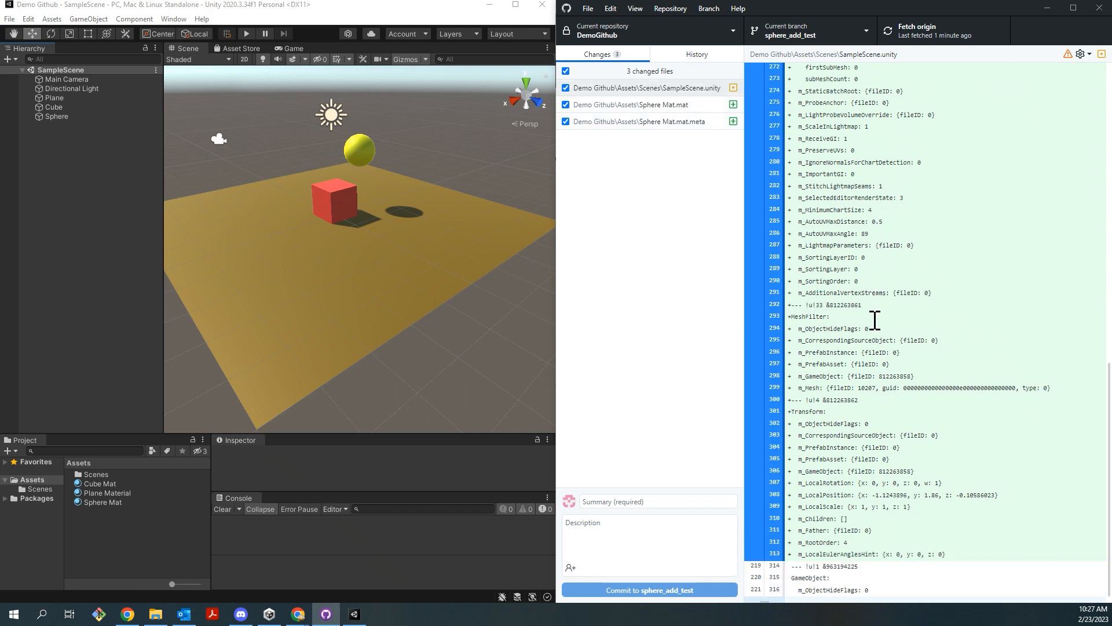
{"action": "scroll", "coordinate": [858, 323], "scroll_direction": "up", "scroll_amount": 10}
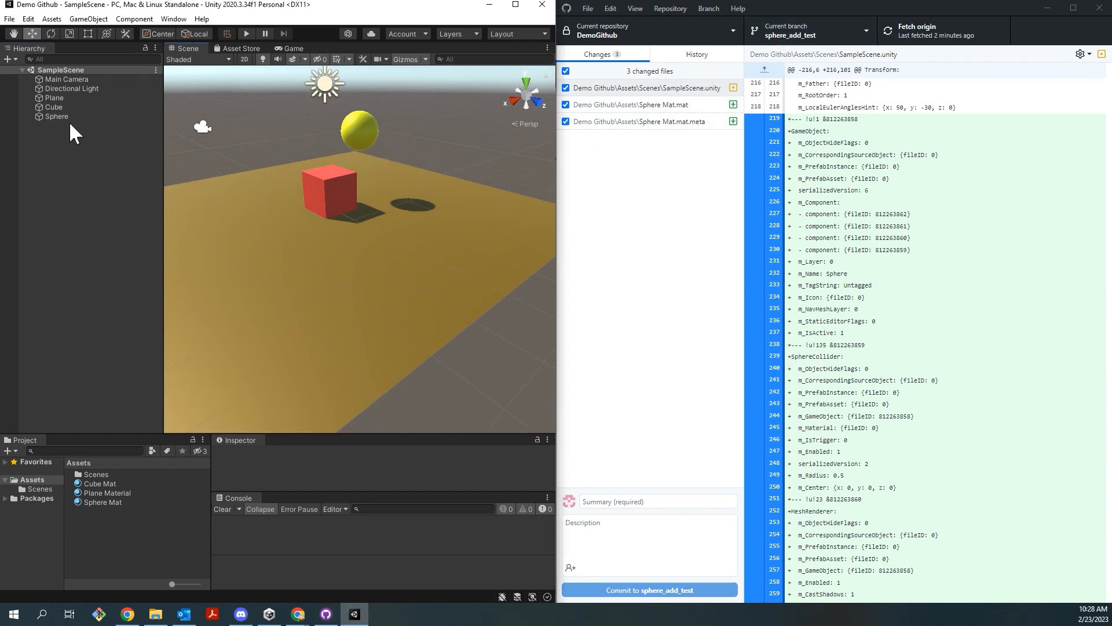
Step: Commit the three changed files to sphere_add_test with summary "added sphere and sphere mat" and description "...", and push the commit to origin
{"action": "left_click", "coordinate": [641, 502]}
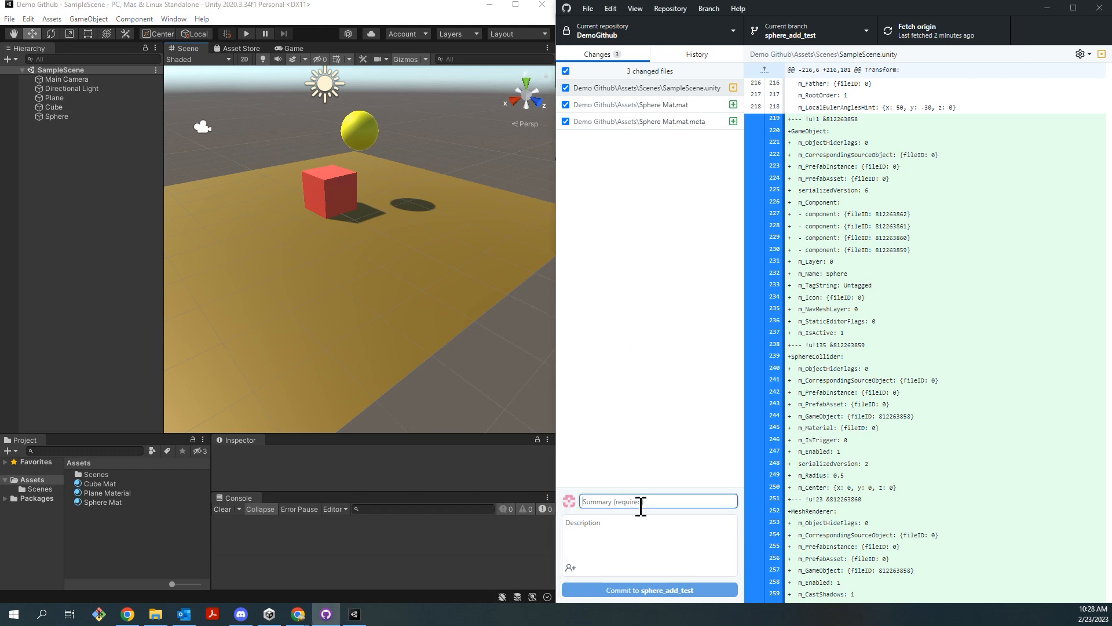
{"action": "type", "text": "added sphere and sphere mat"}
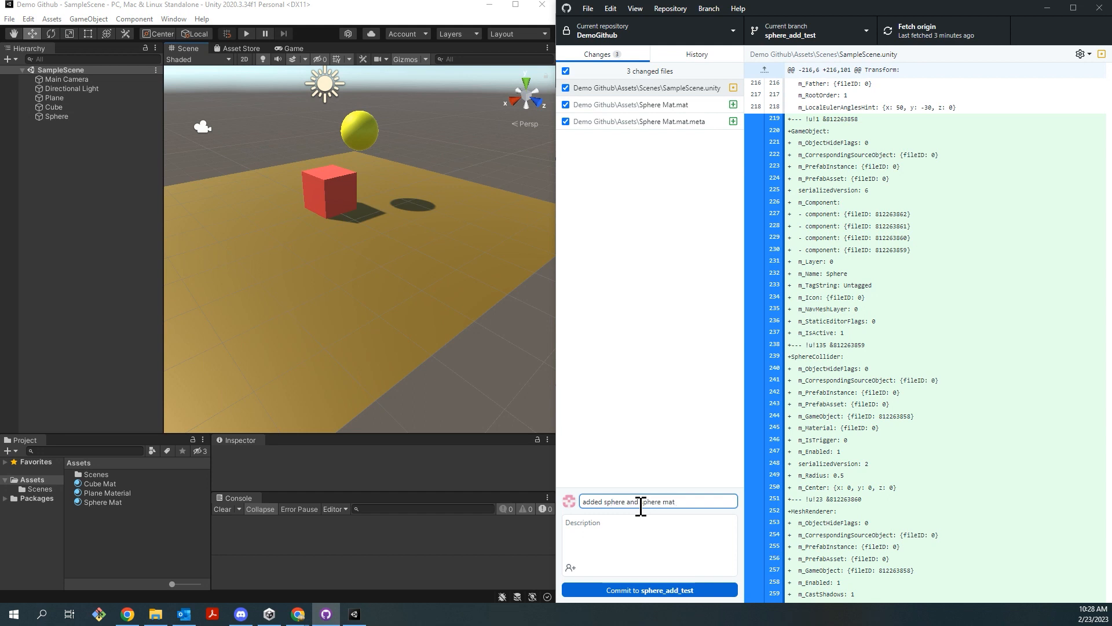
{"action": "left_click", "coordinate": [629, 522]}
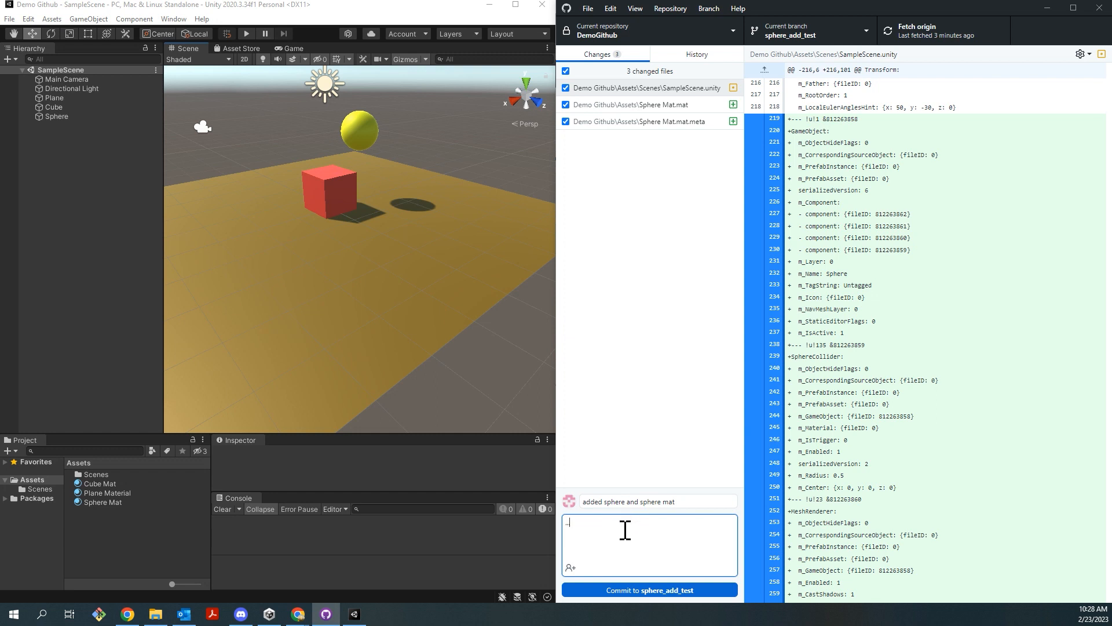
{"action": "type", "text": "..."}
{"action": "left_click", "coordinate": [636, 590]}
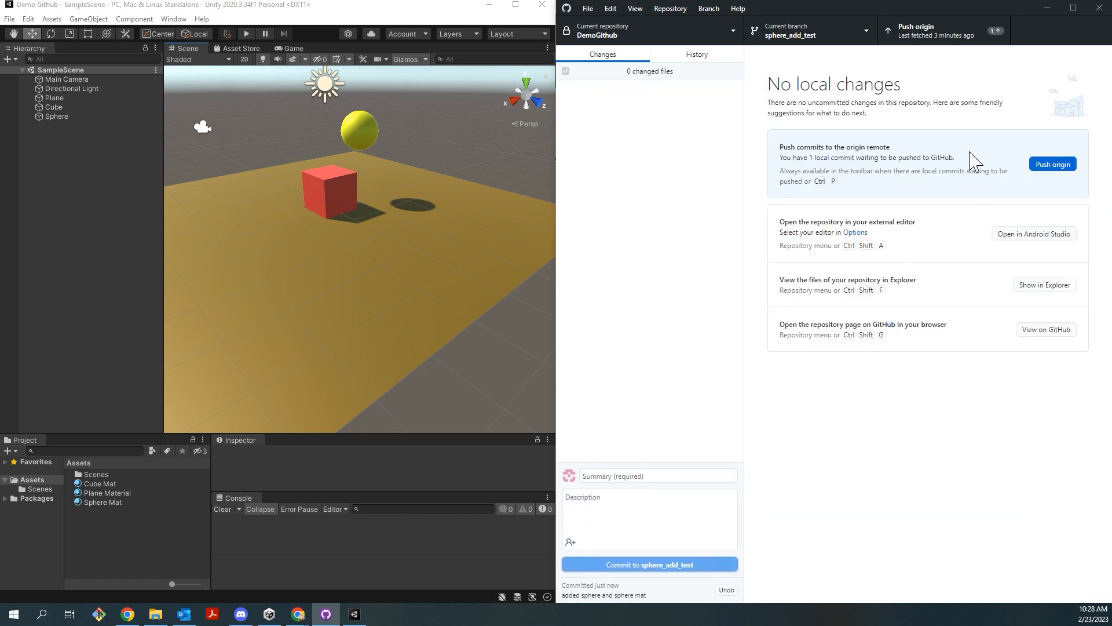
{"action": "left_click", "coordinate": [1046, 163]}
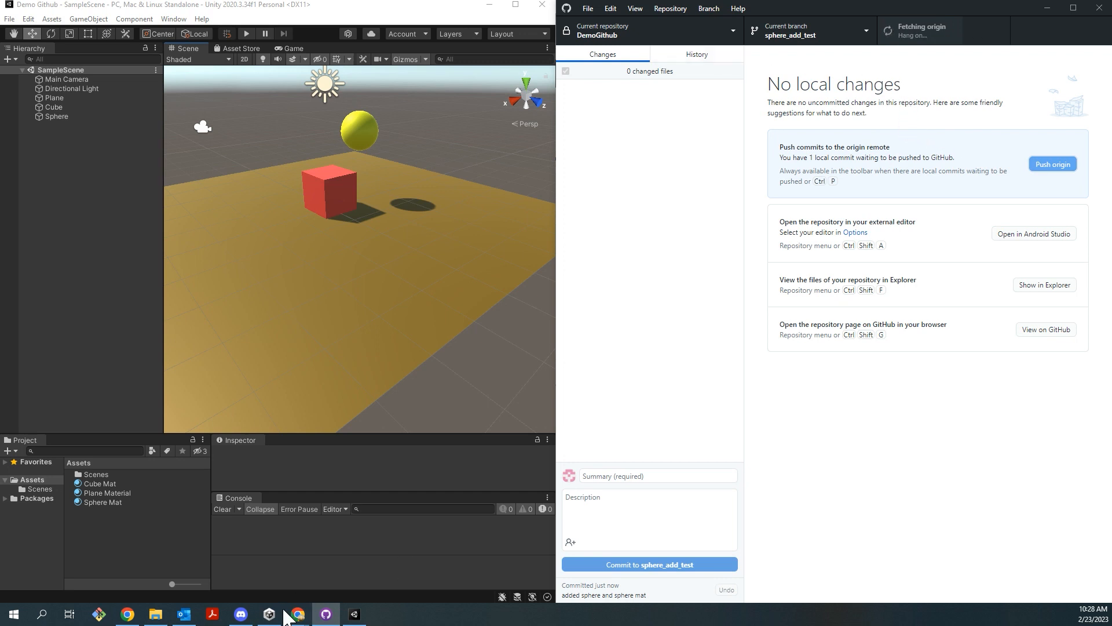
Step: Check the DemoGithub repository page in the browser for the recent push, and return to GitHub Desktop
{"action": "mouse_move", "coordinate": [293, 618]}
{"action": "left_click", "coordinate": [360, 576]}
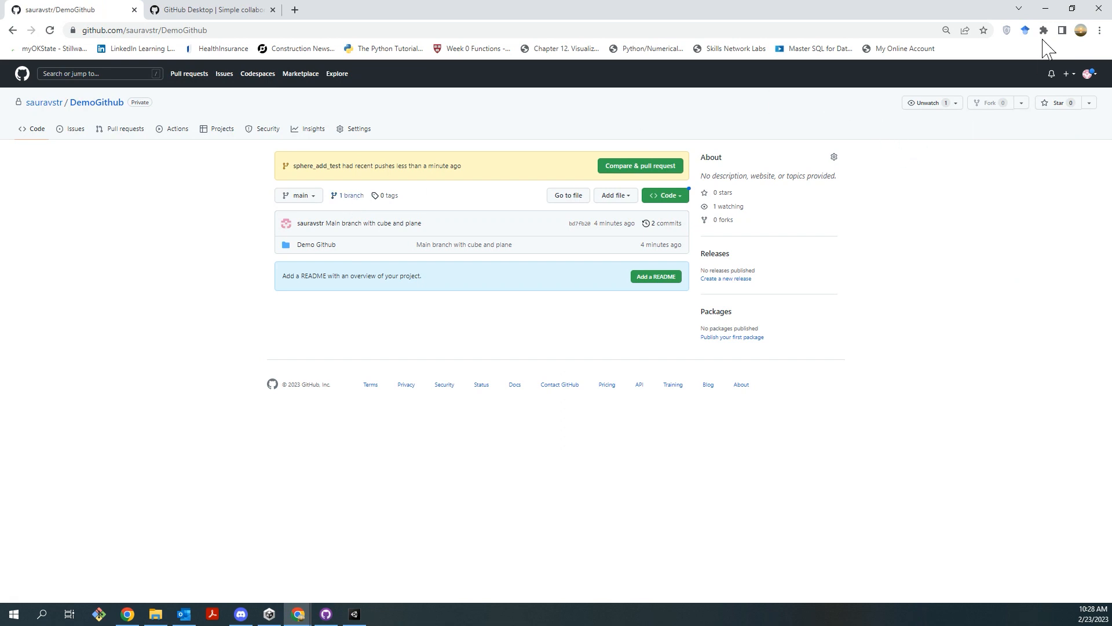
{"action": "left_click", "coordinate": [1051, 10]}
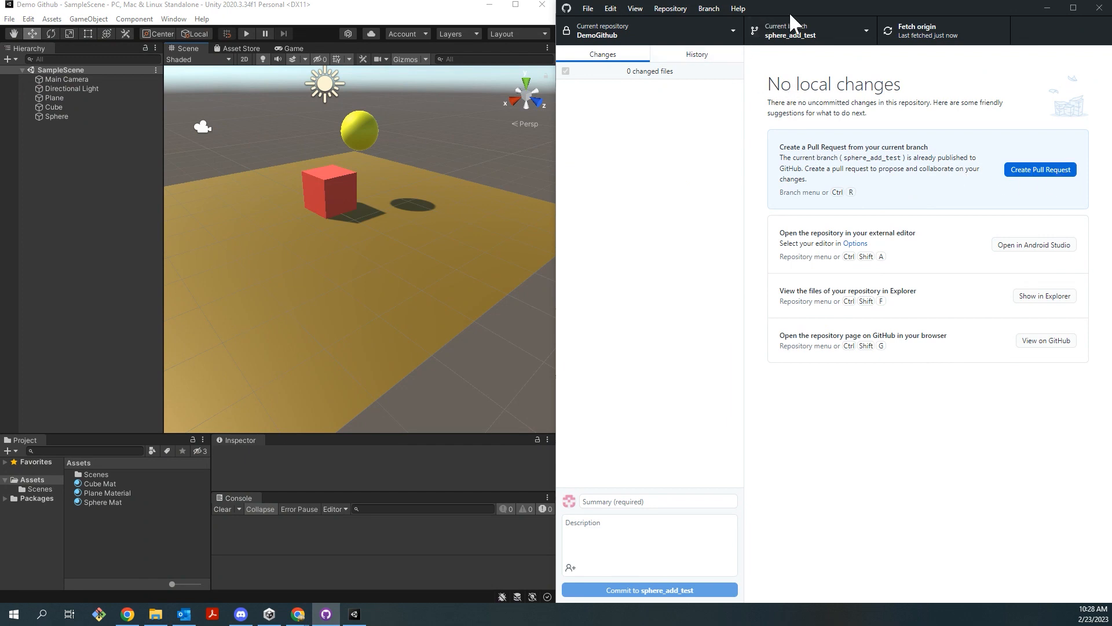
Step: Switch the repository to the main branch in GitHub Desktop and reload the externally changed SampleScene in Unity
{"action": "left_click", "coordinate": [811, 32]}
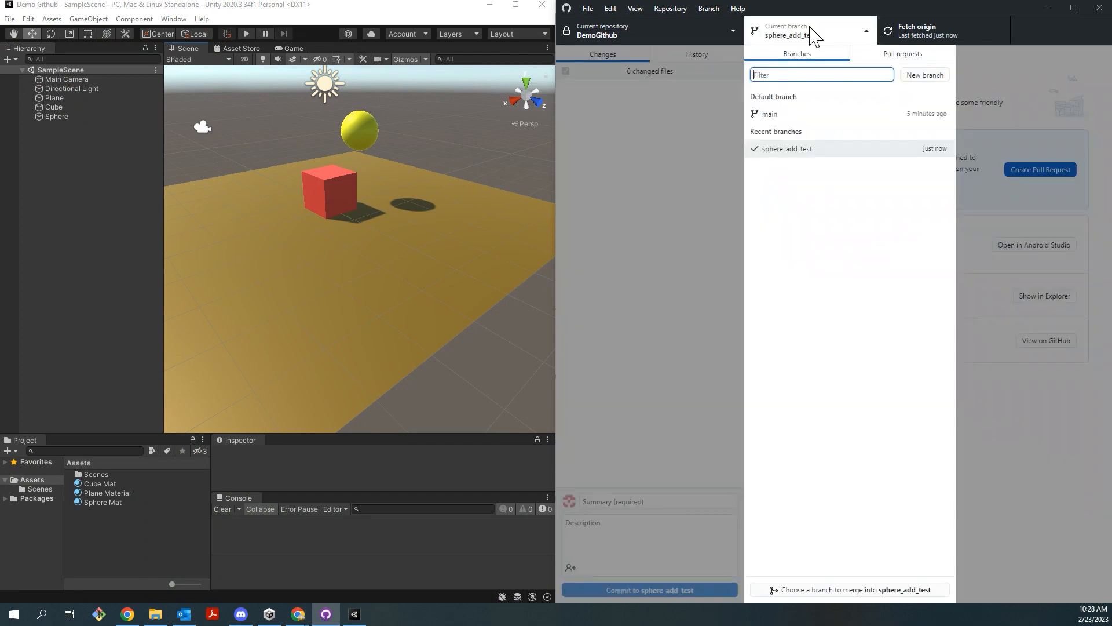
{"action": "left_click", "coordinate": [791, 114]}
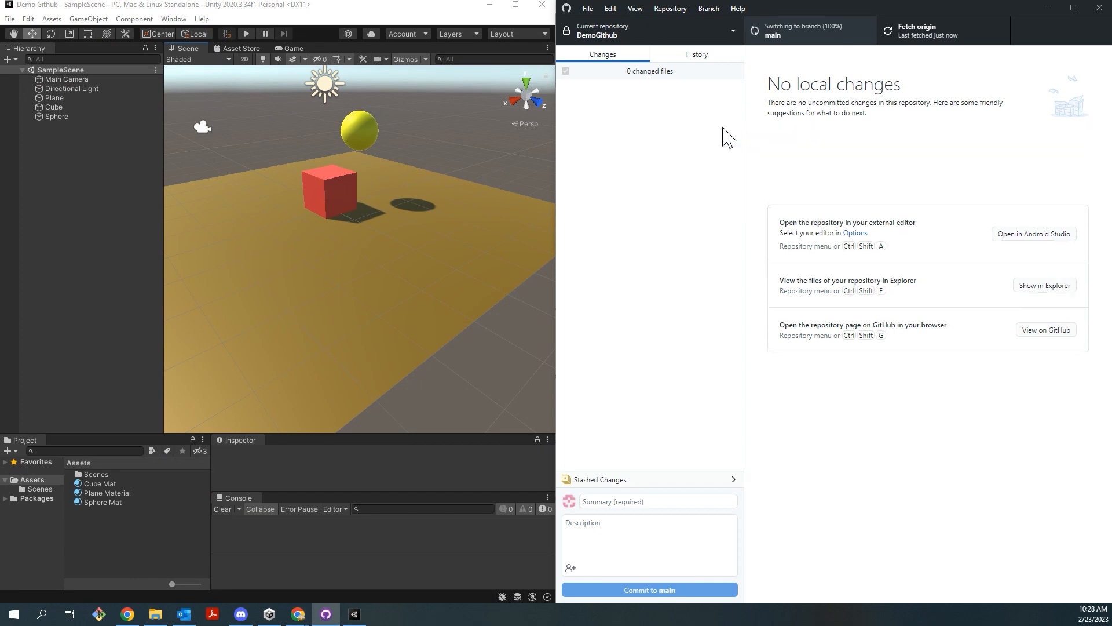
{"action": "left_click", "coordinate": [401, 215]}
{"action": "left_click", "coordinate": [311, 332]}
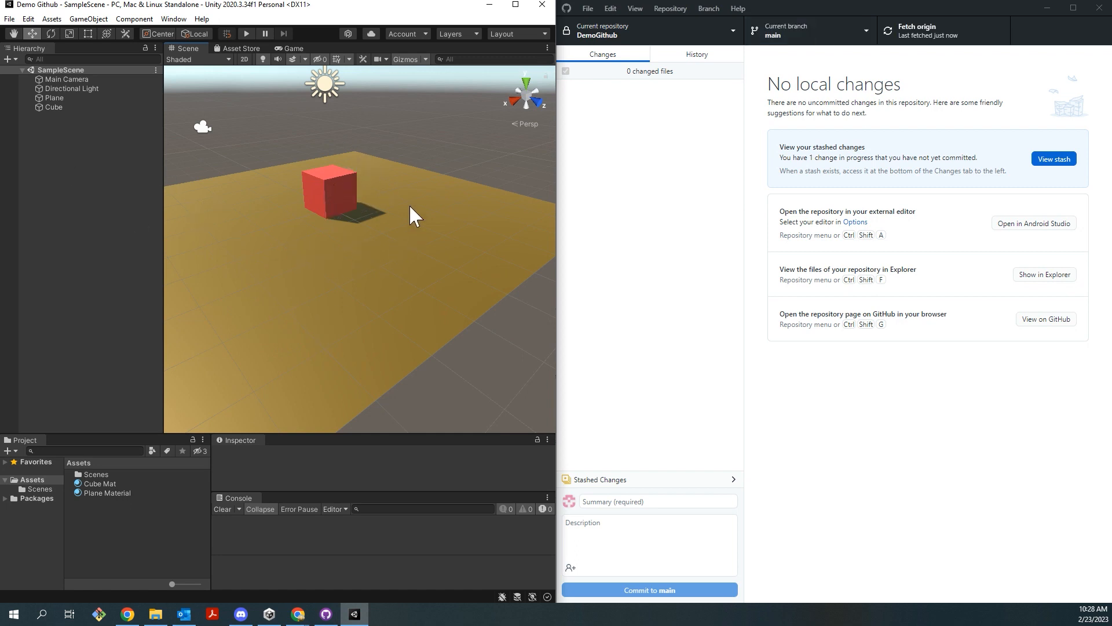
Step: Switch the repository back to the sphere_add_test branch and reload SampleScene in Unity
{"action": "left_click", "coordinate": [860, 30]}
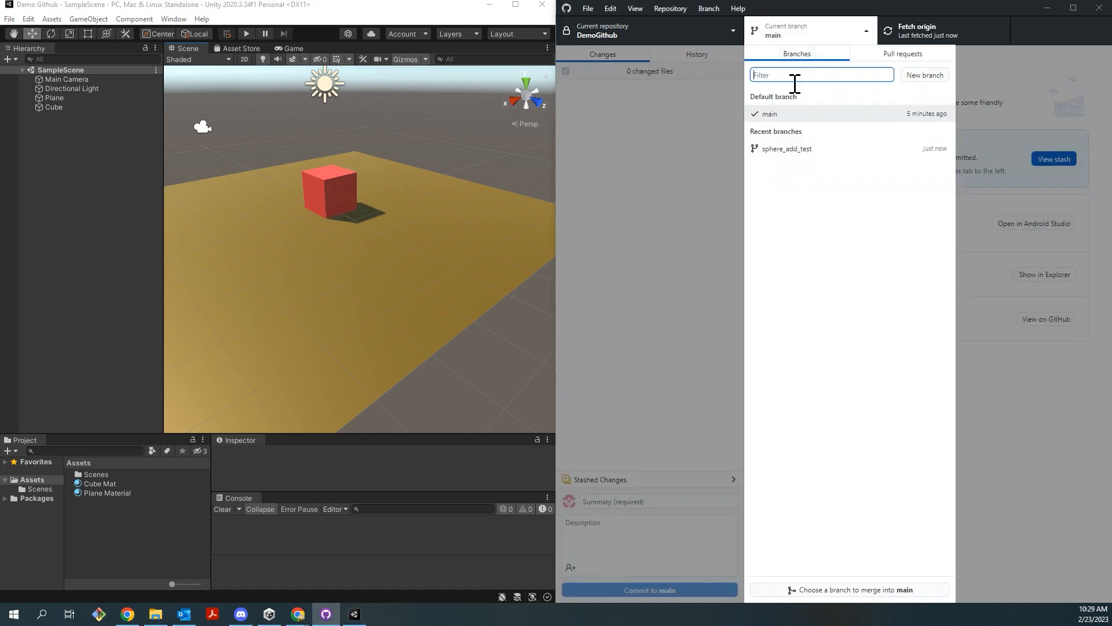
{"action": "left_click", "coordinate": [794, 149]}
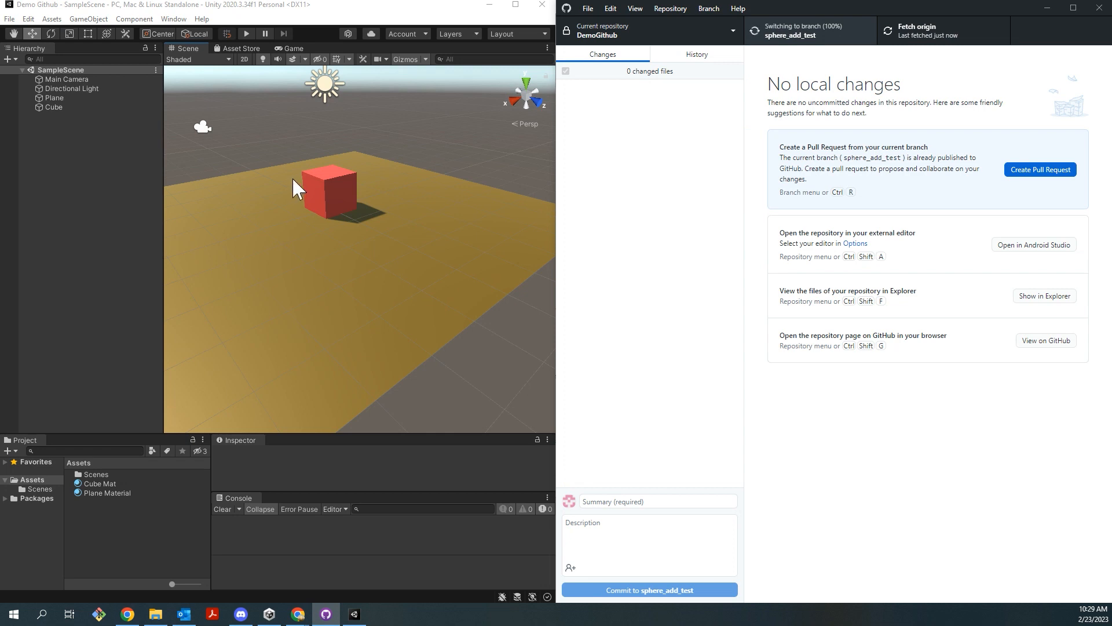
{"action": "left_click", "coordinate": [325, 157]}
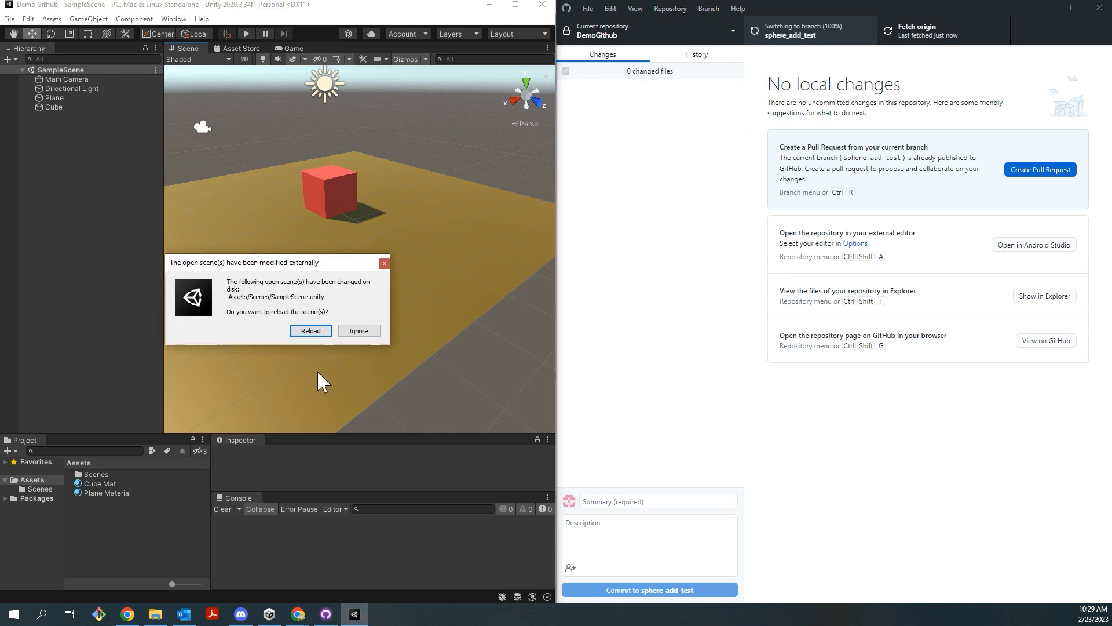
{"action": "left_click", "coordinate": [312, 332]}
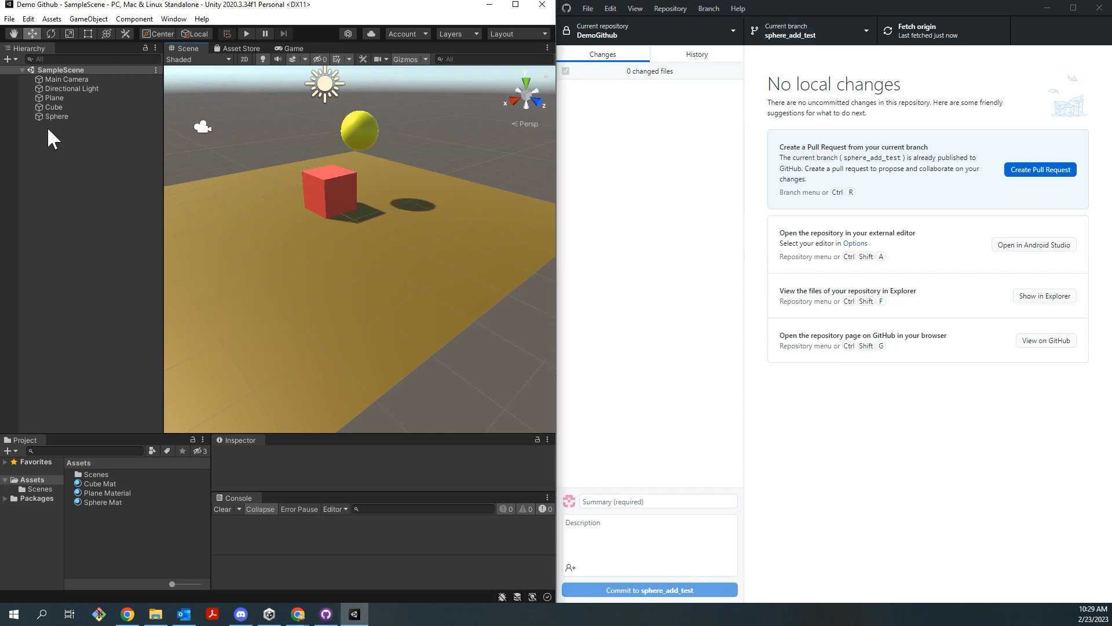
Step: Change the current branch to main once more and reload SampleScene in Unity
{"action": "left_click", "coordinate": [840, 40]}
{"action": "left_click", "coordinate": [779, 113]}
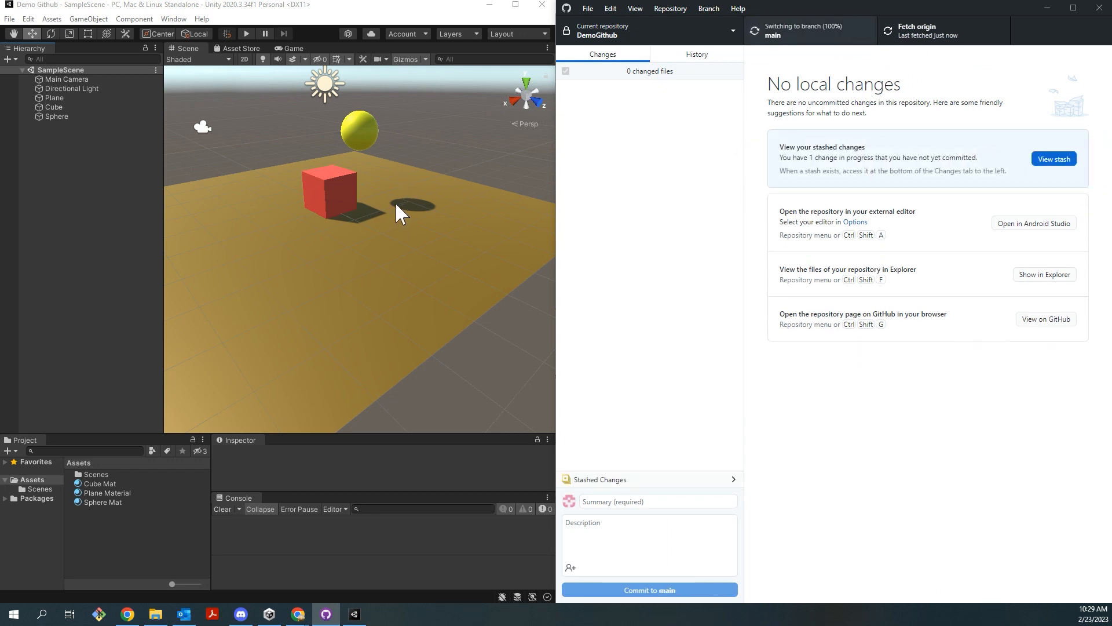
{"action": "left_click", "coordinate": [142, 198]}
{"action": "left_click", "coordinate": [302, 328]}
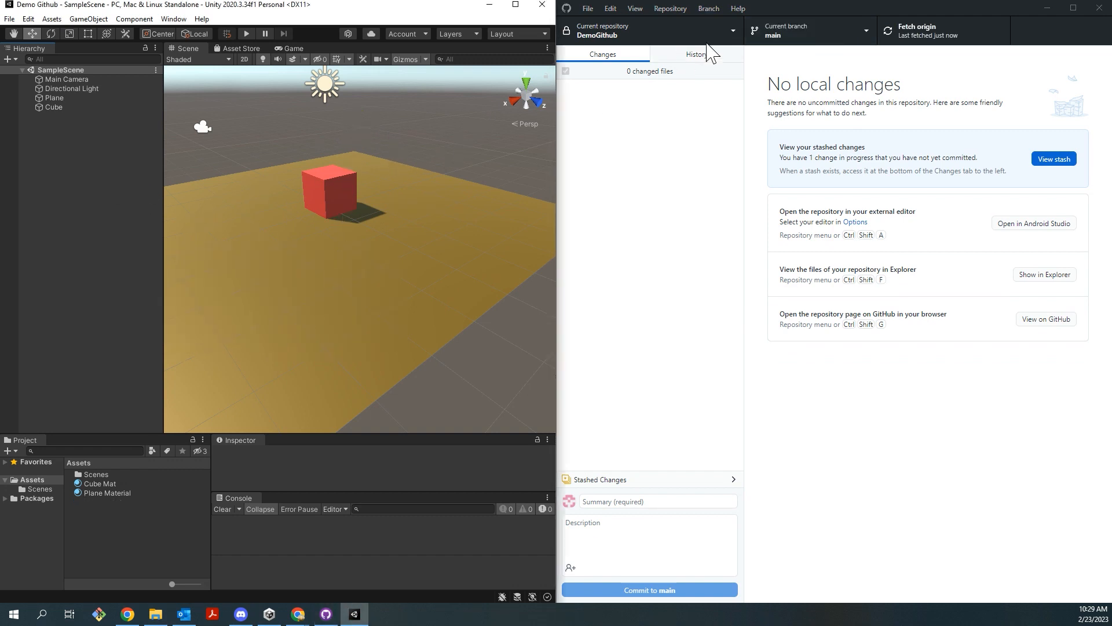
Step: Return the current branch to sphere_add_test and reload SampleScene in Unity
{"action": "left_click", "coordinate": [804, 26]}
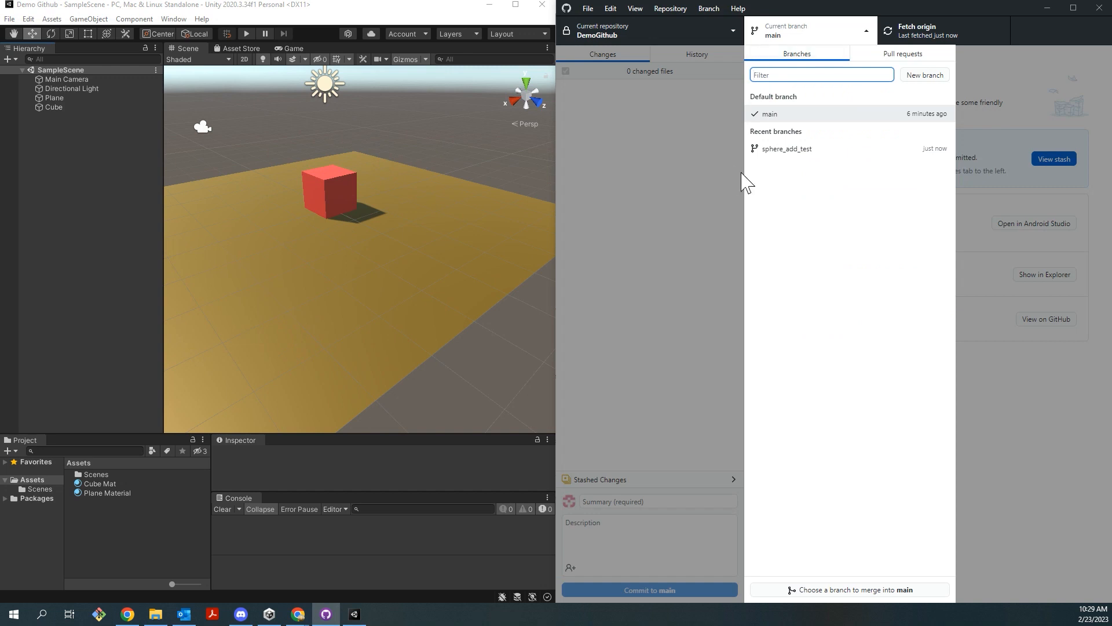
{"action": "left_click", "coordinate": [836, 149]}
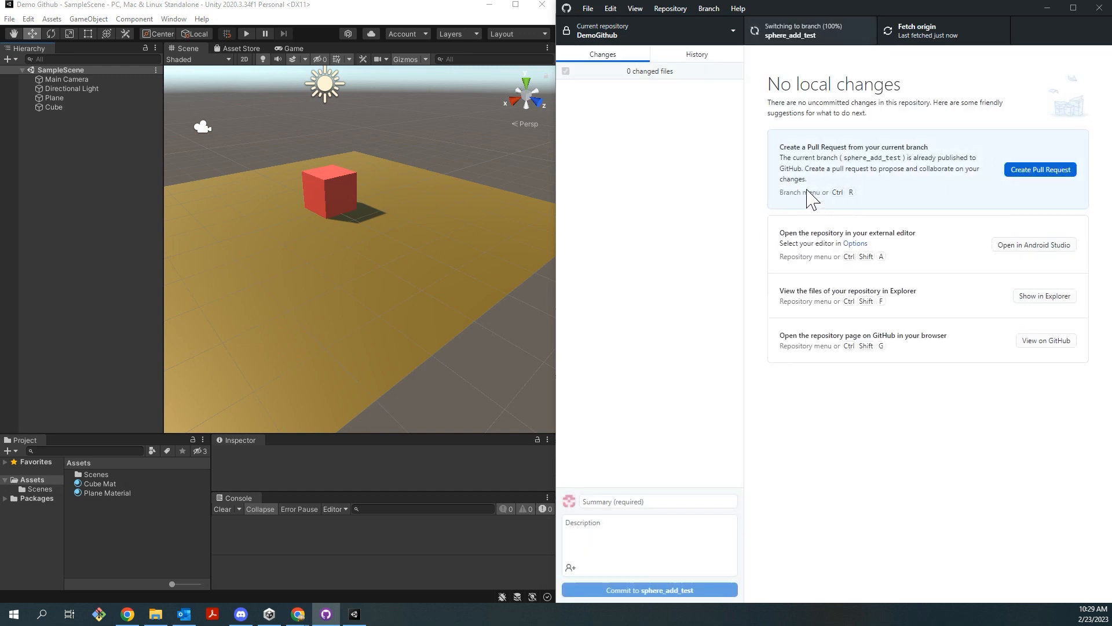
{"action": "left_click", "coordinate": [309, 221]}
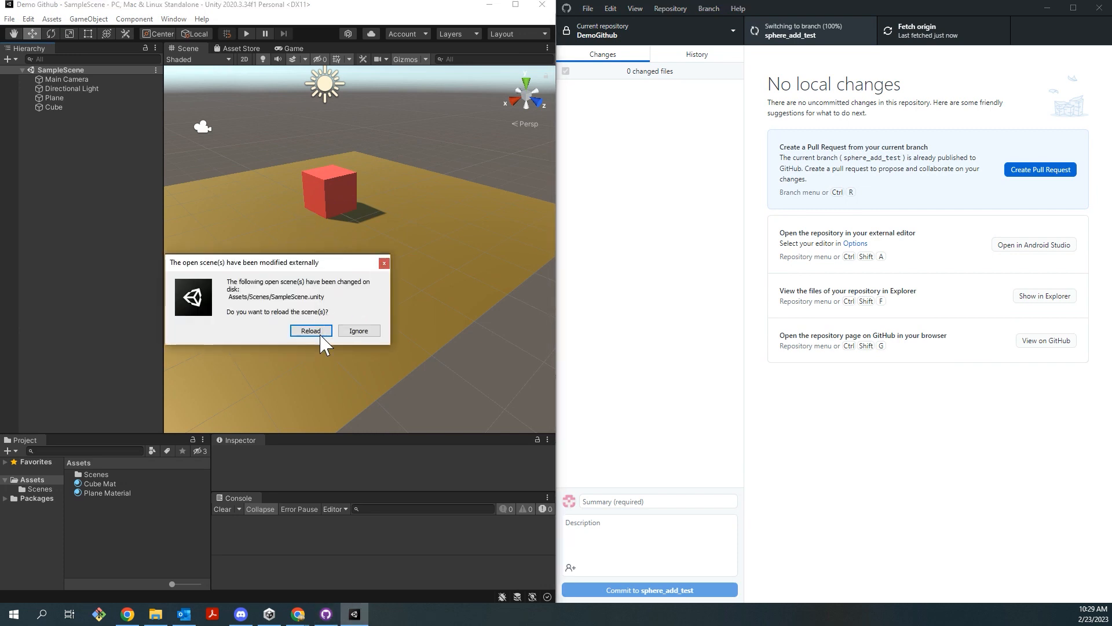
{"action": "left_click", "coordinate": [321, 331]}
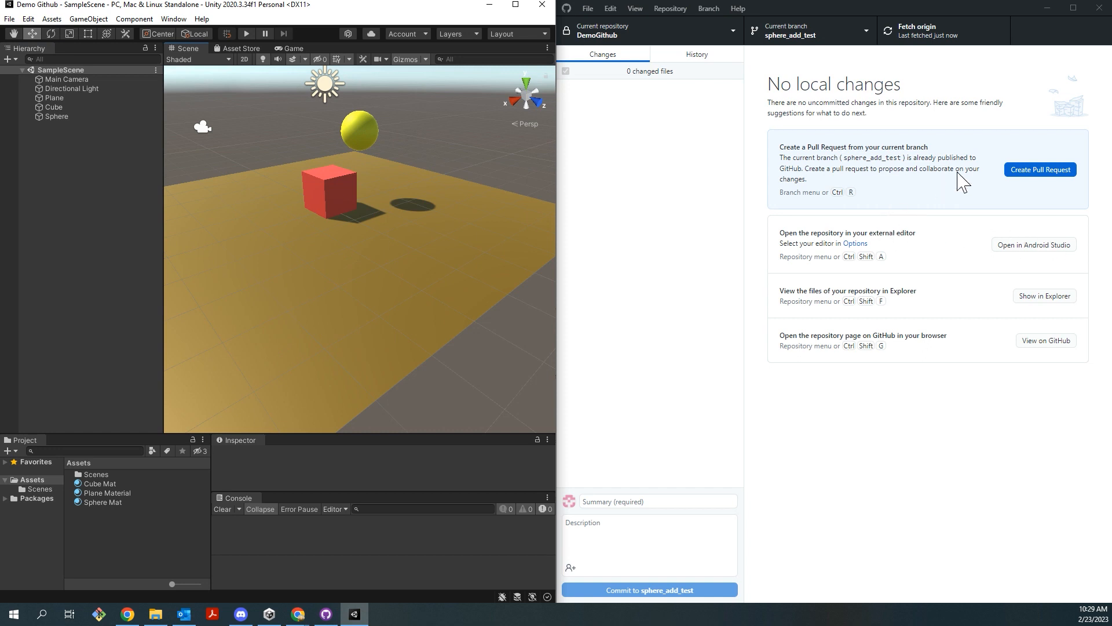
Step: Create the pull request "added sphere and sphere mat" from sphere_add_test into main on GitHub, and merge it with the default commit message
{"action": "left_click", "coordinate": [1036, 170]}
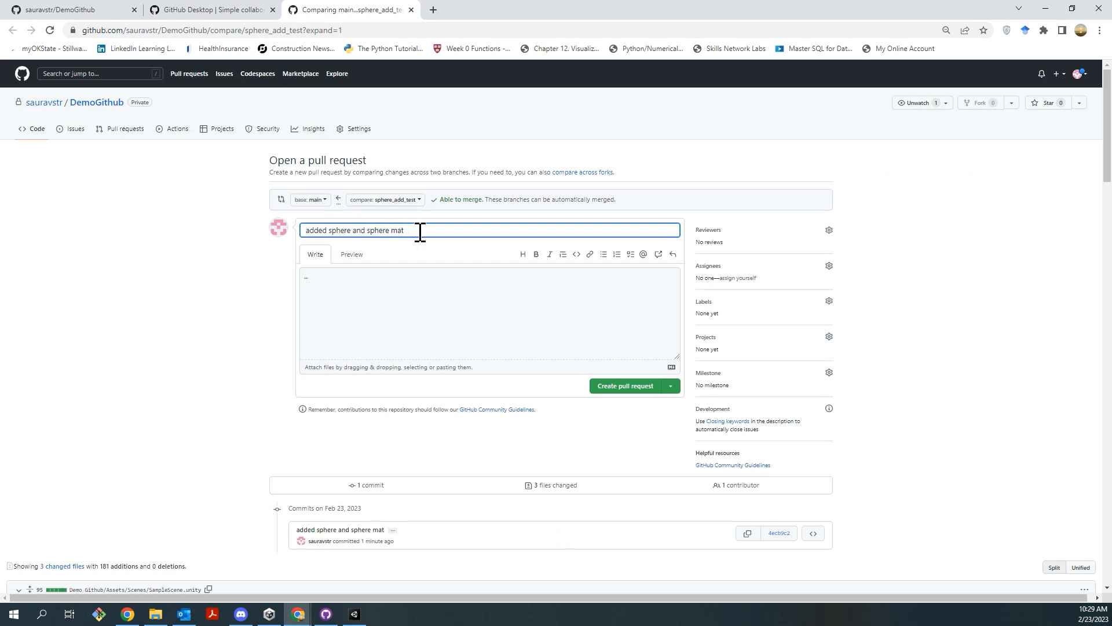
{"action": "left_click", "coordinate": [625, 387]}
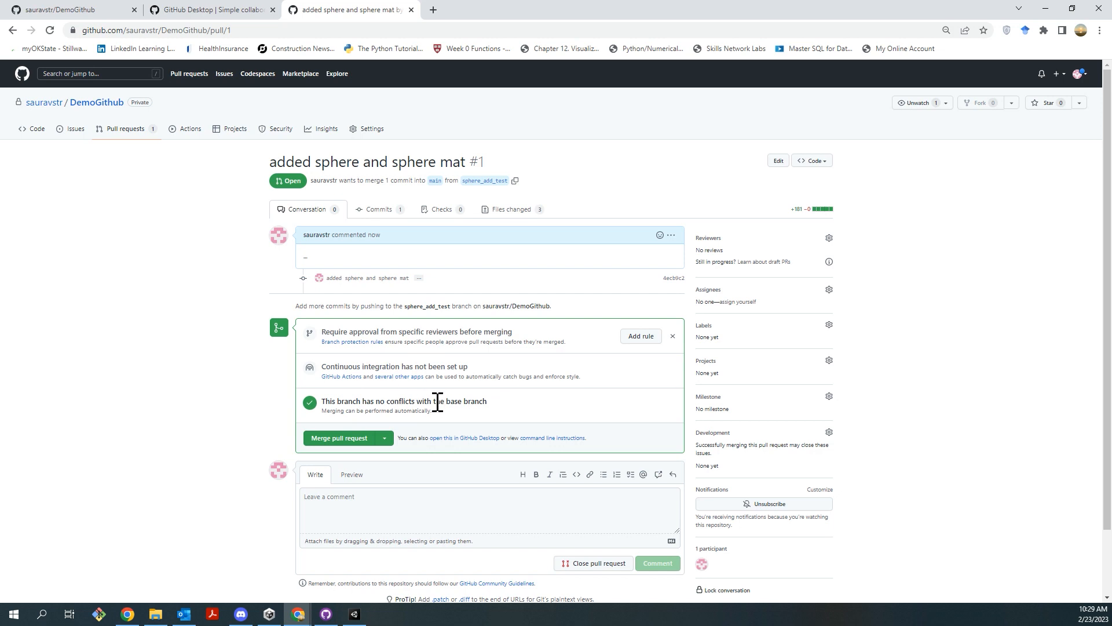
{"action": "left_click", "coordinate": [350, 438]}
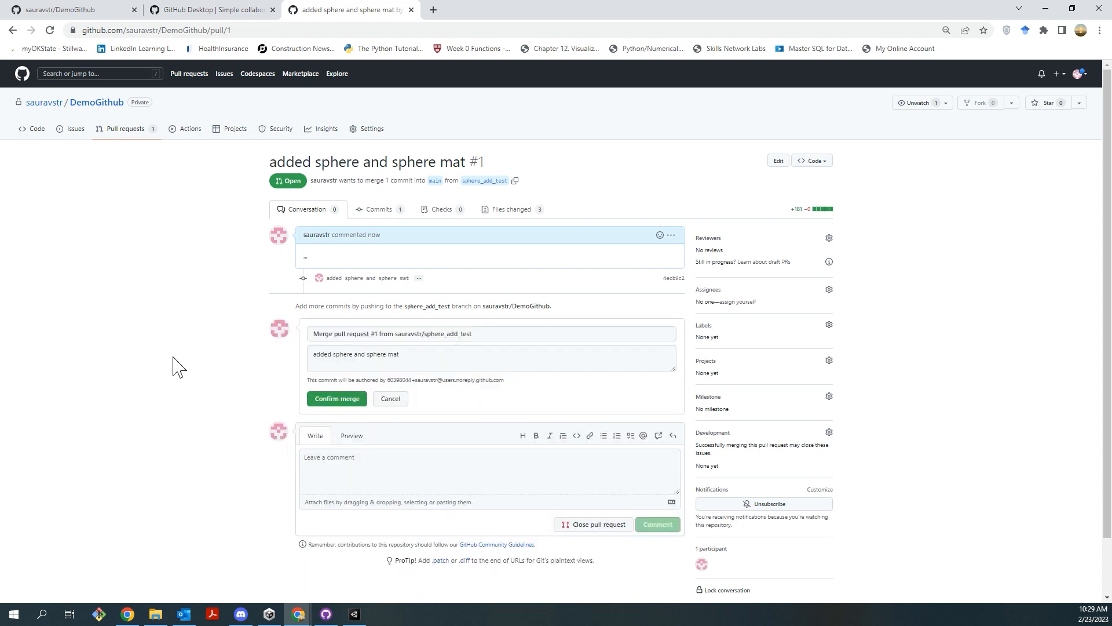
{"action": "left_click", "coordinate": [337, 399]}
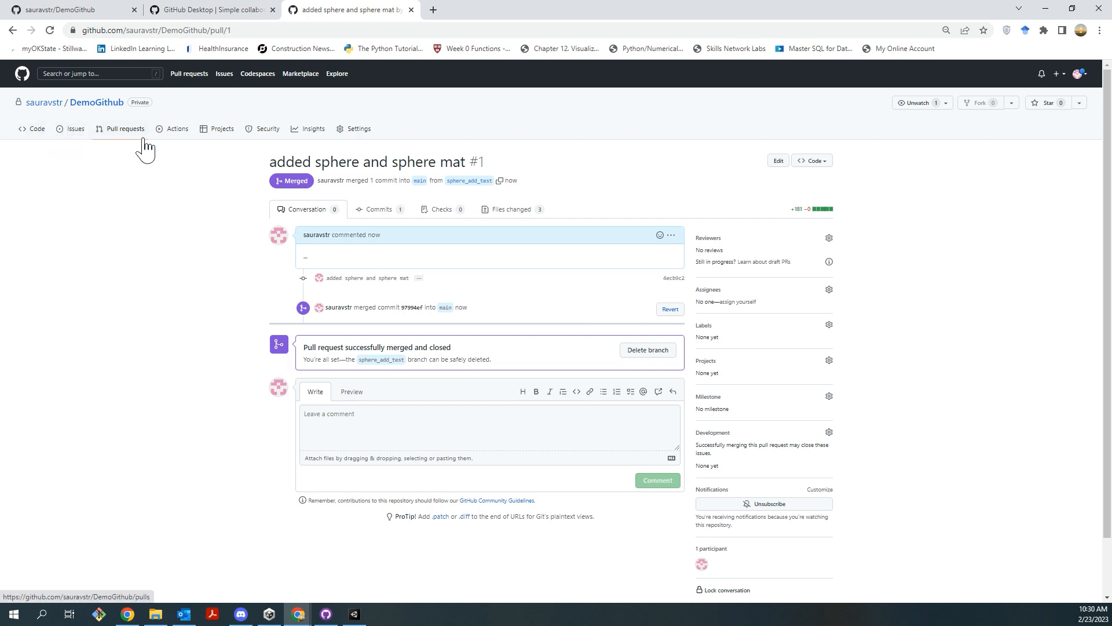
Step: View the merged pull request's commits, and switch back to Unity and GitHub Desktop
{"action": "left_click", "coordinate": [395, 213]}
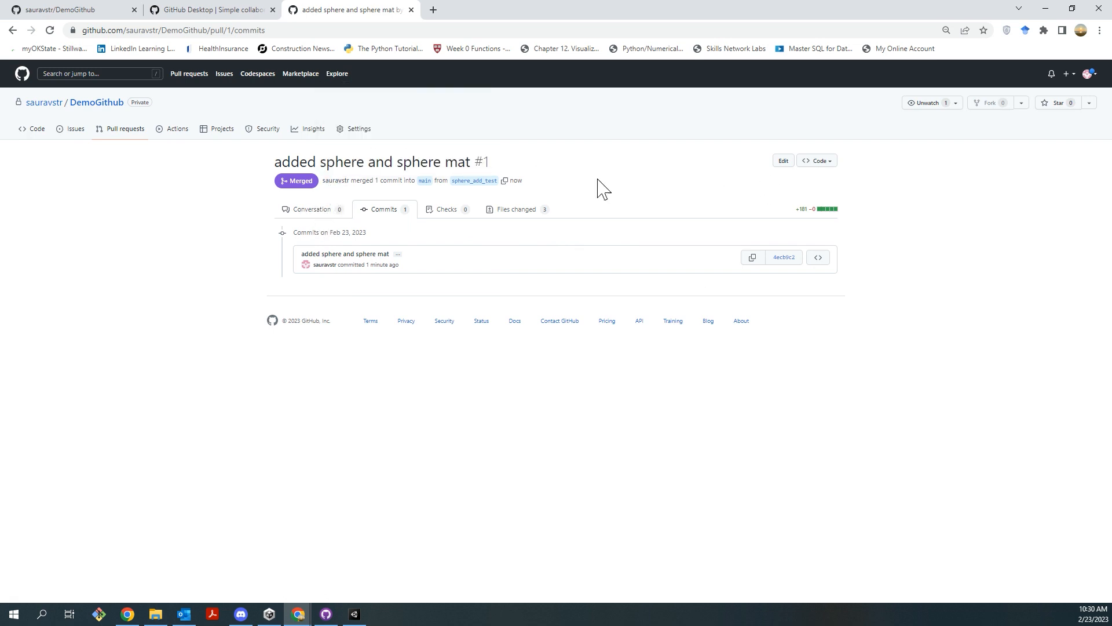
{"action": "left_click", "coordinate": [355, 614]}
{"action": "left_click", "coordinate": [326, 614]}
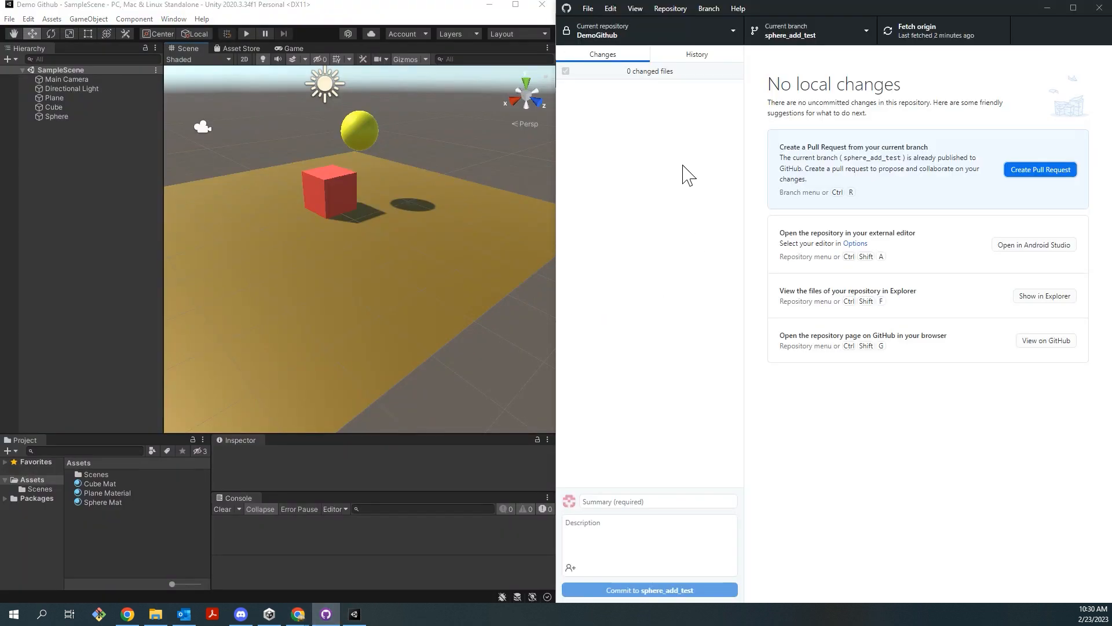
{"action": "left_click", "coordinate": [842, 418]}
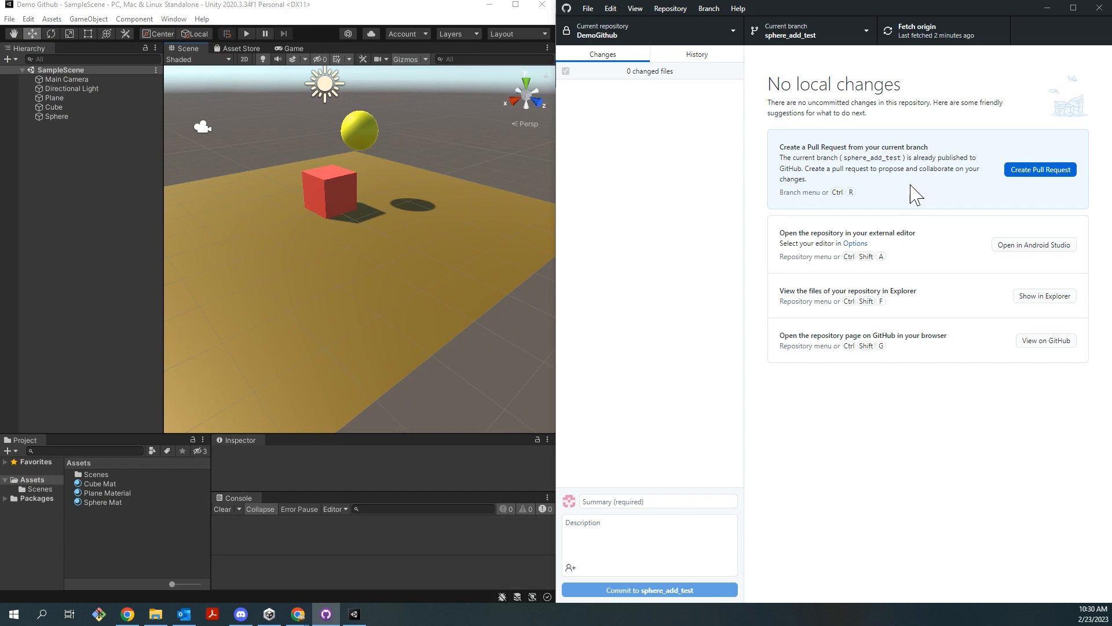
Step: In GitHub Desktop, switch from sphere_add_test to the local main branch, and reload SampleScene in Unity
{"action": "left_click", "coordinate": [822, 36]}
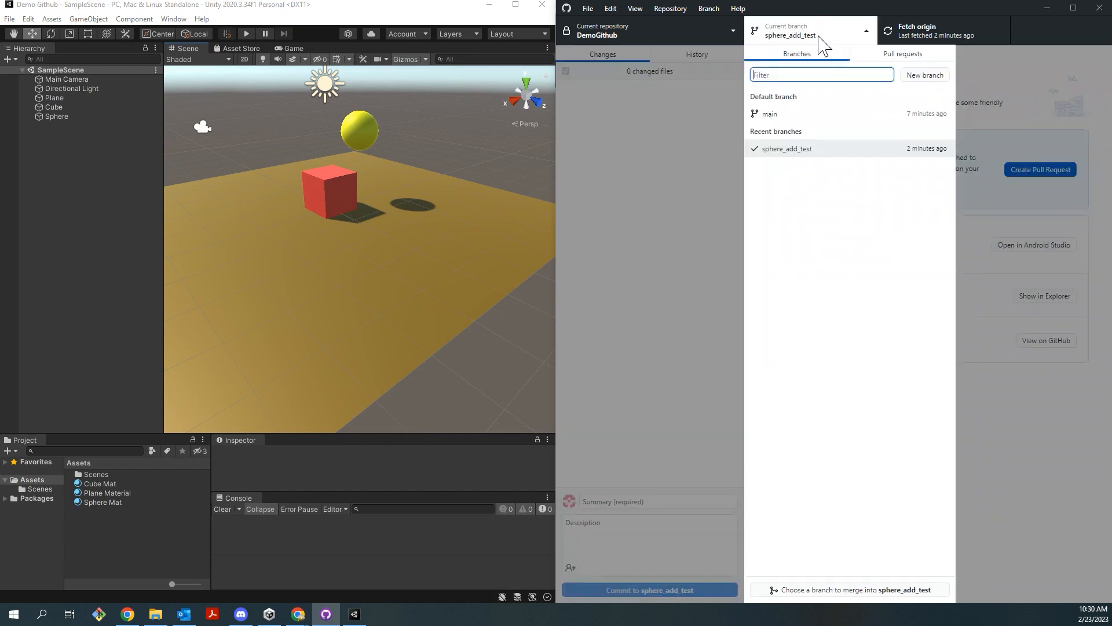
{"action": "left_click", "coordinate": [817, 114]}
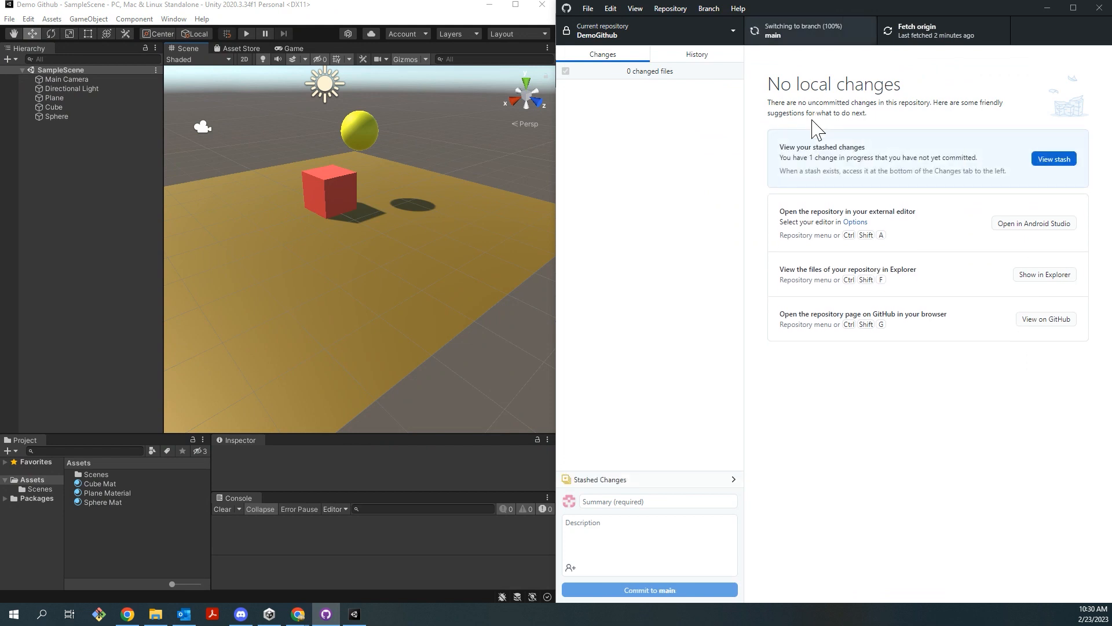
{"action": "left_click", "coordinate": [447, 258]}
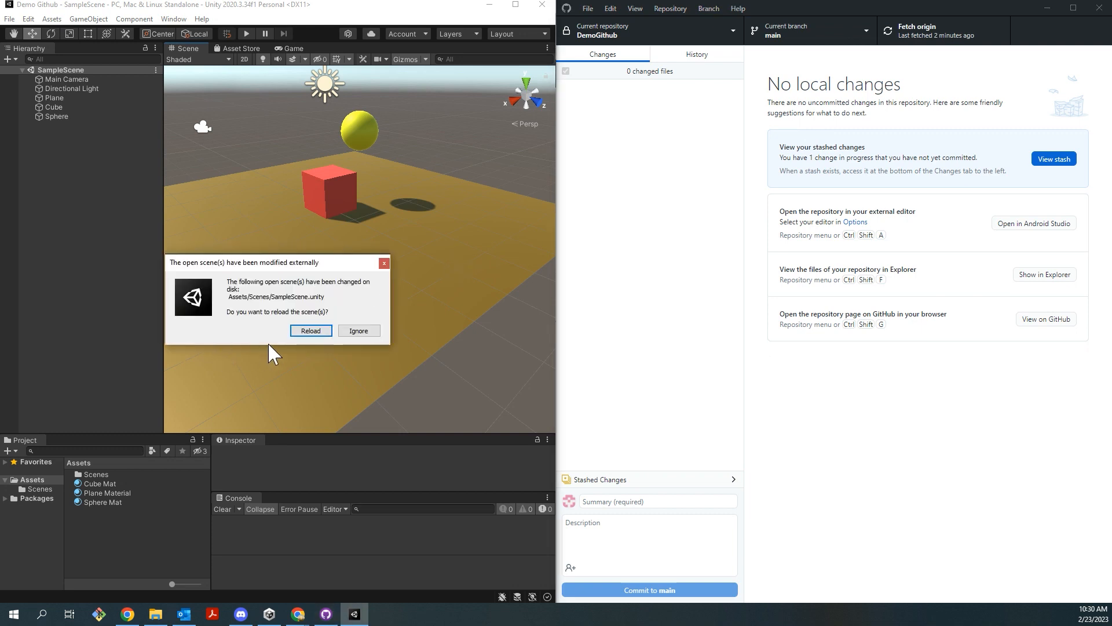
{"action": "left_click", "coordinate": [318, 329]}
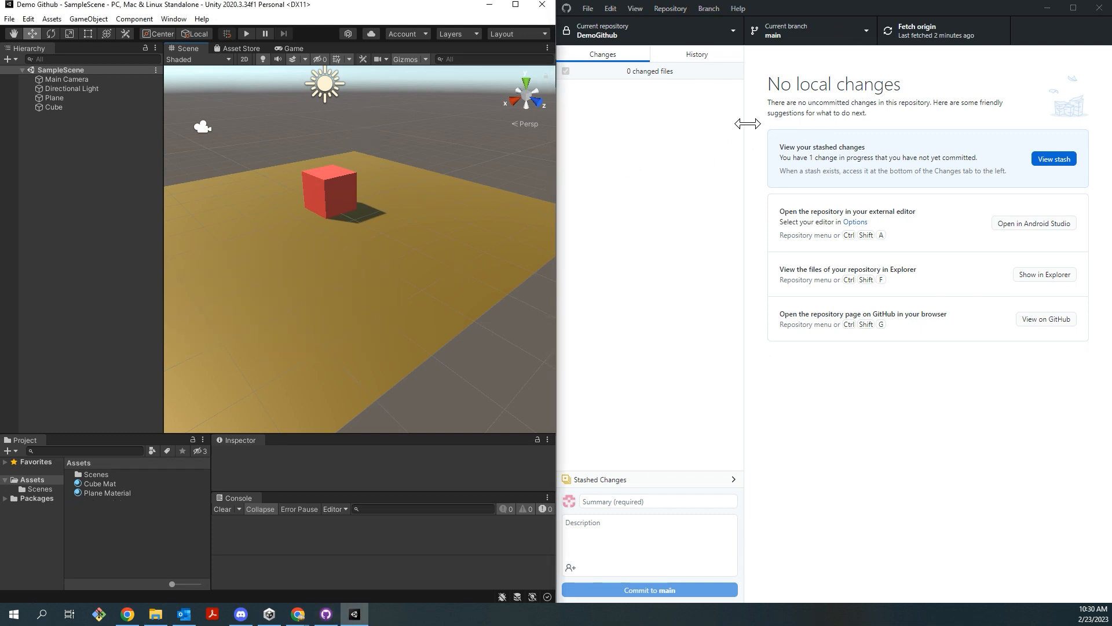
Step: Fetch and pull the merged commits from origin into the local main branch, and reload SampleScene in Unity
{"action": "left_click", "coordinate": [912, 36]}
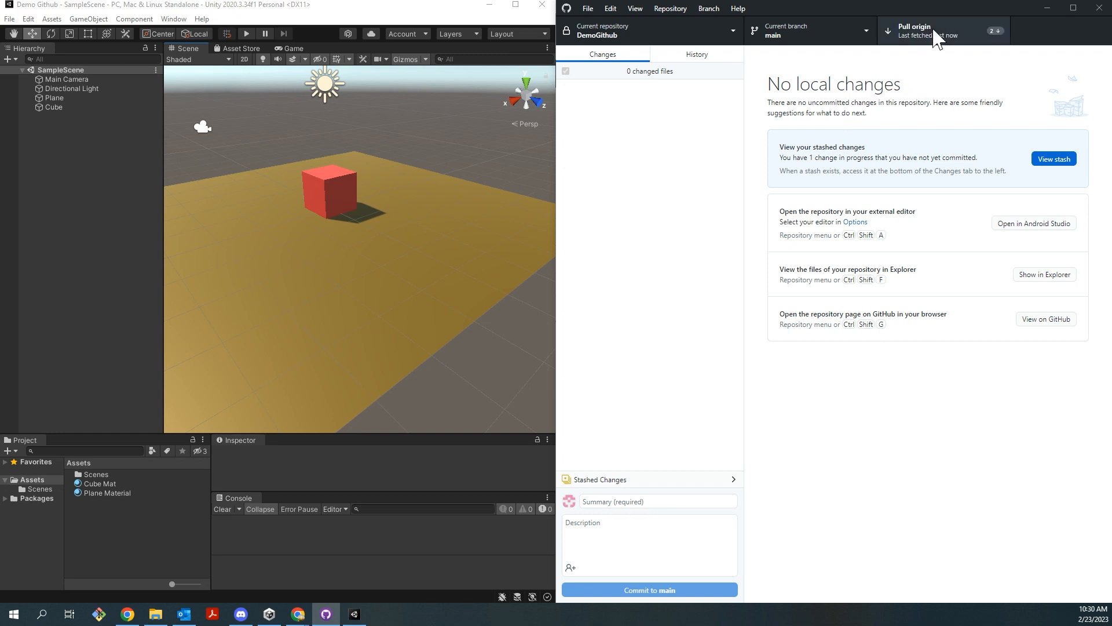
{"action": "left_click", "coordinate": [976, 34]}
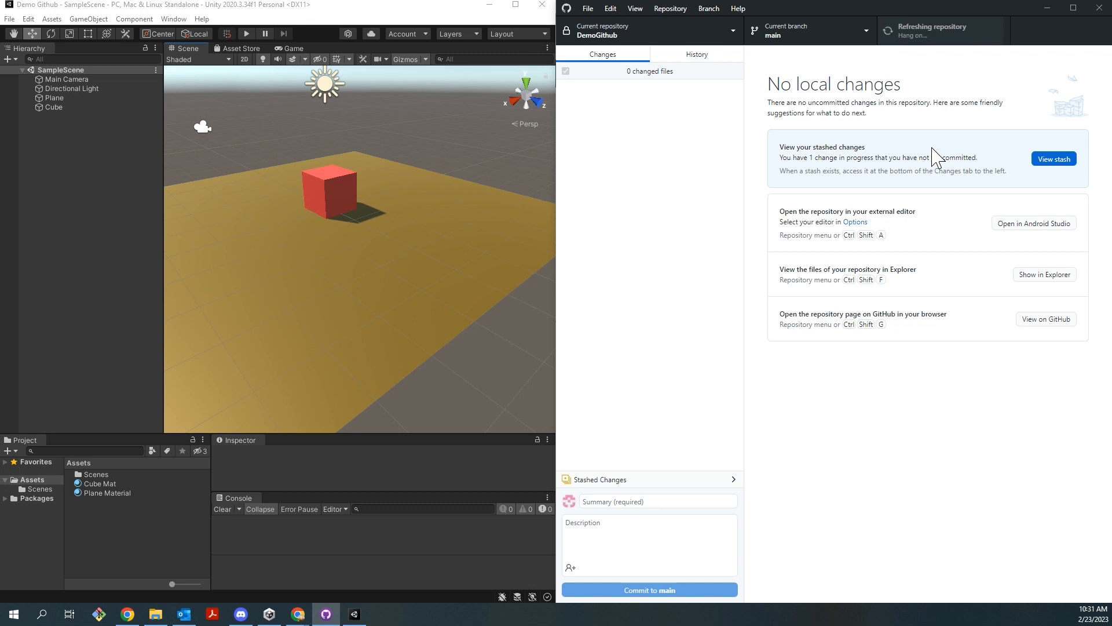
{"action": "left_click", "coordinate": [446, 226]}
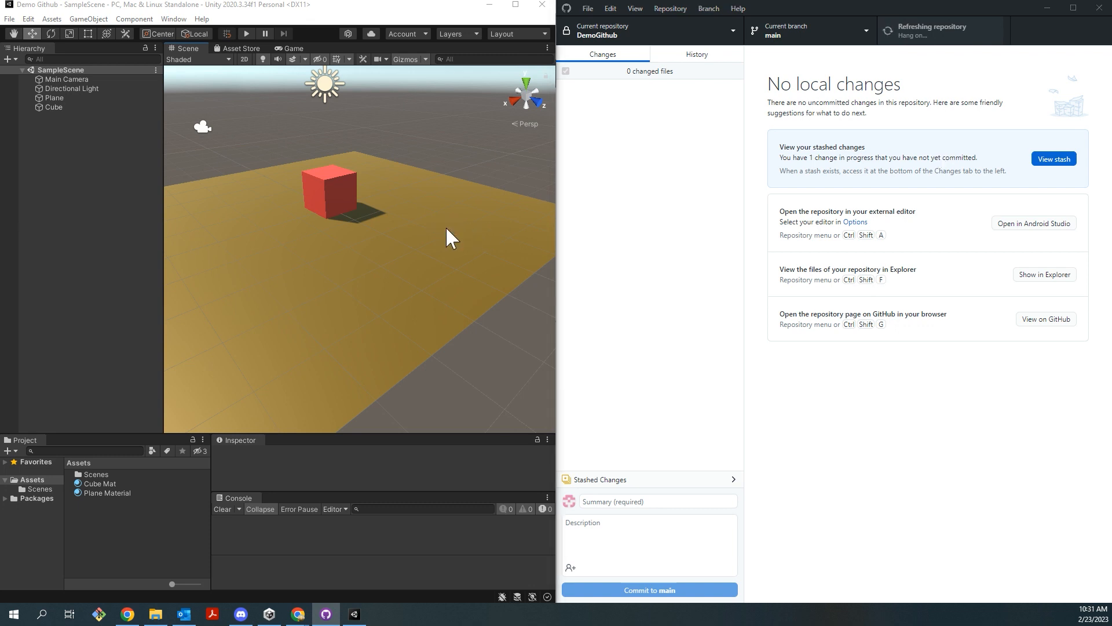
{"action": "left_click", "coordinate": [319, 330]}
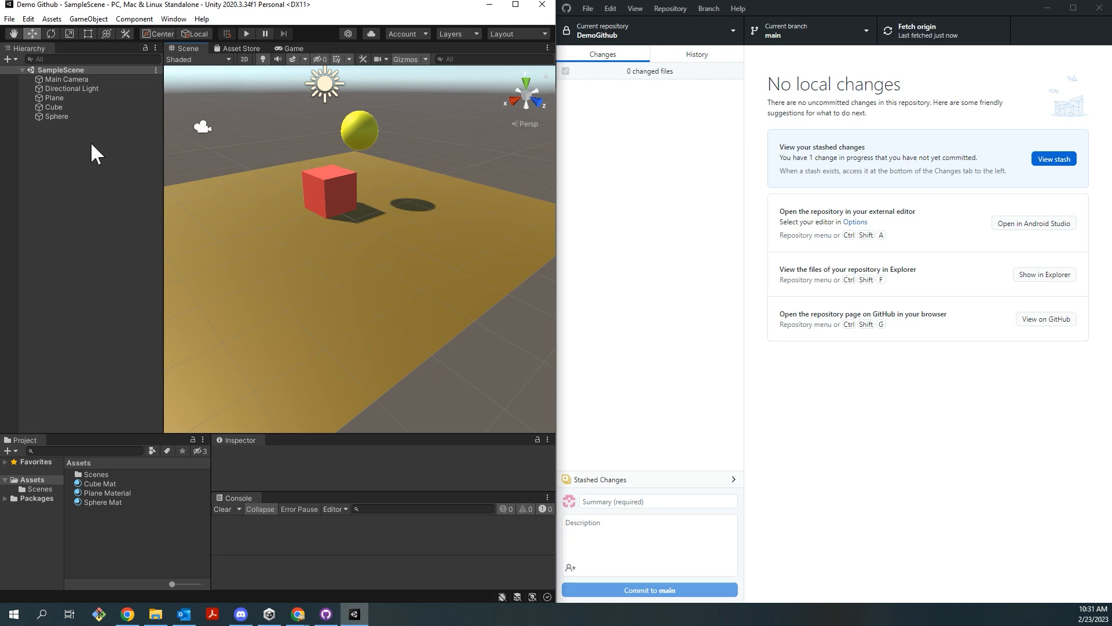
{"action": "left_click", "coordinate": [51, 106]}
Step: Review the stashed SampleScene.unity change on main and permanently discard the stash
{"action": "left_click", "coordinate": [808, 40]}
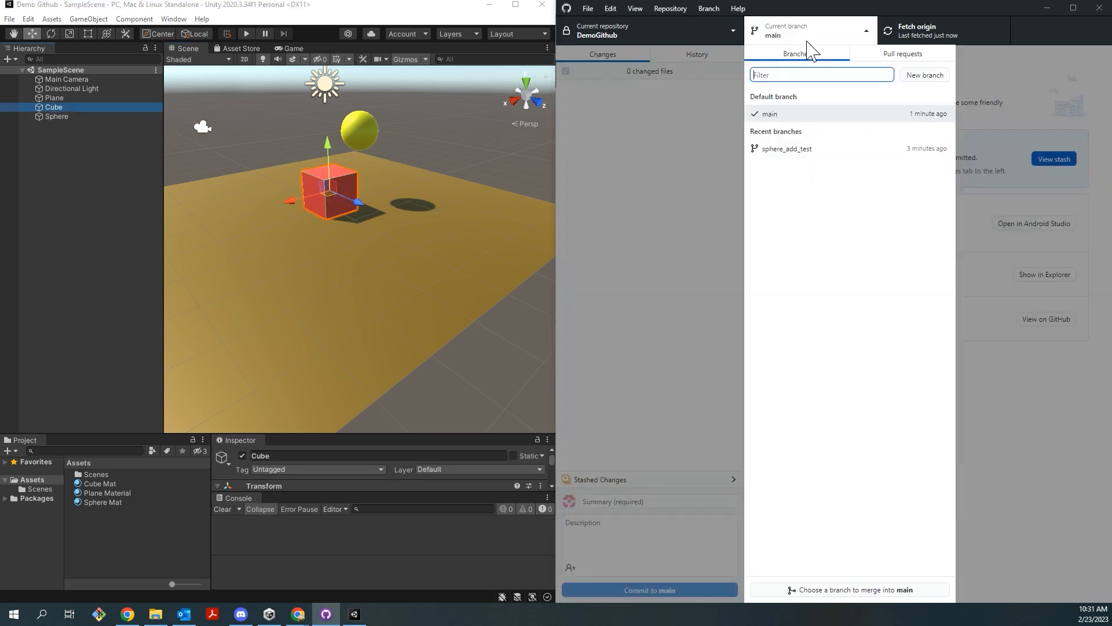
{"action": "left_click", "coordinate": [961, 194]}
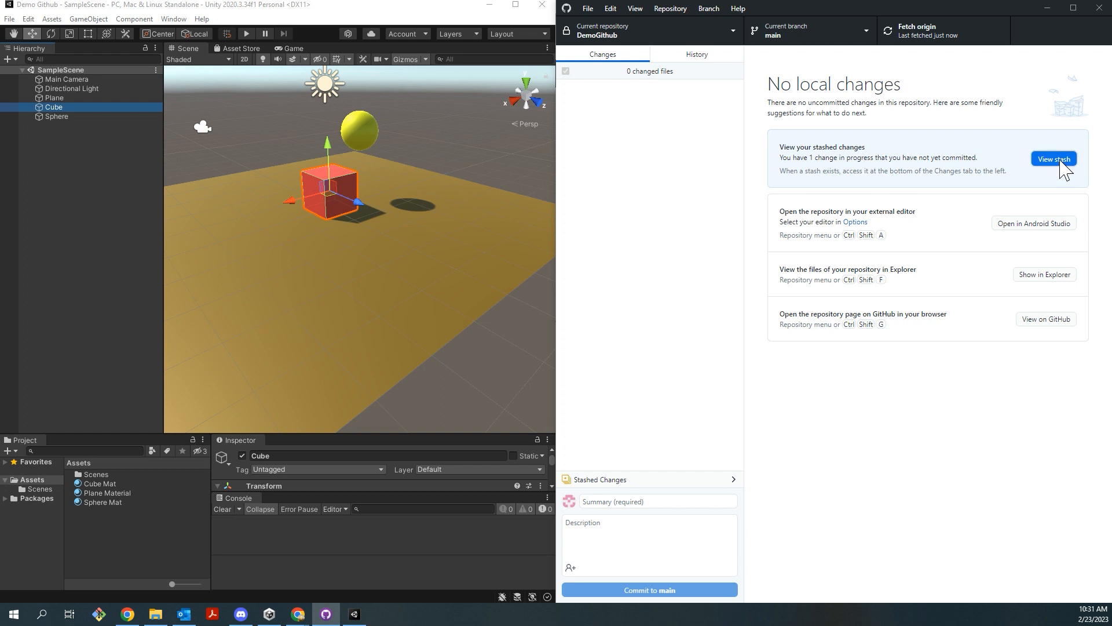
{"action": "left_click", "coordinate": [1061, 162]}
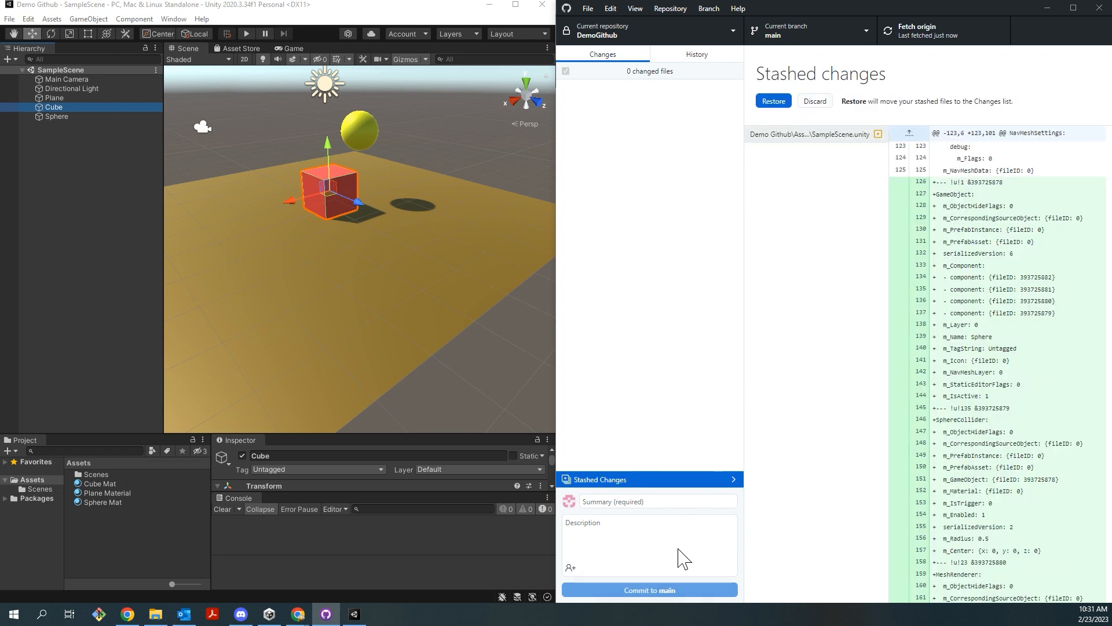
{"action": "left_click", "coordinate": [832, 138]}
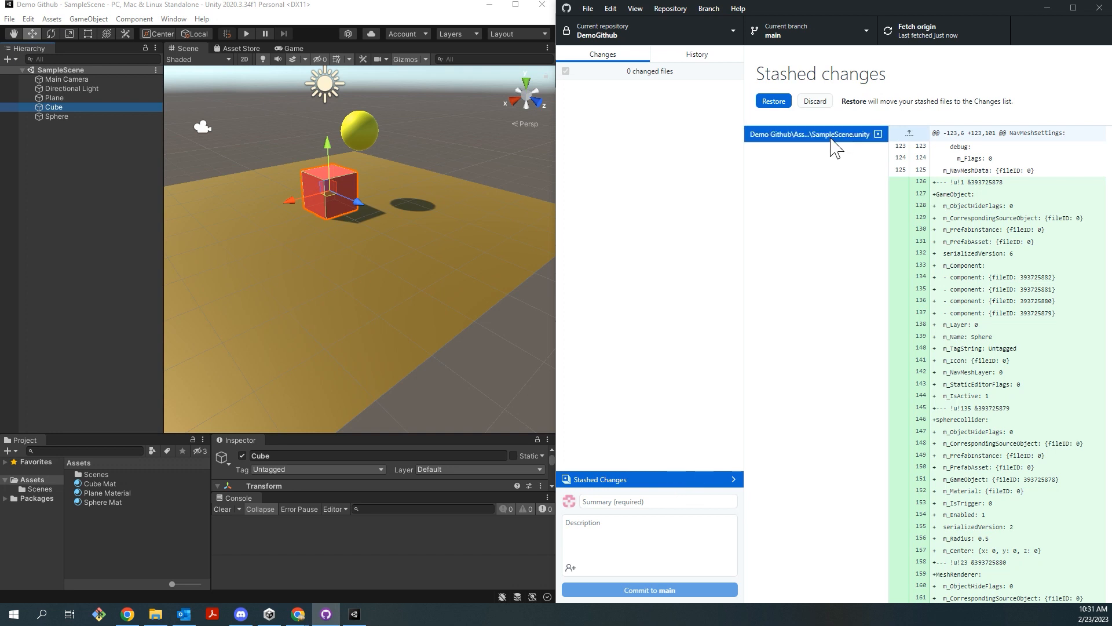
{"action": "left_click", "coordinate": [816, 105]}
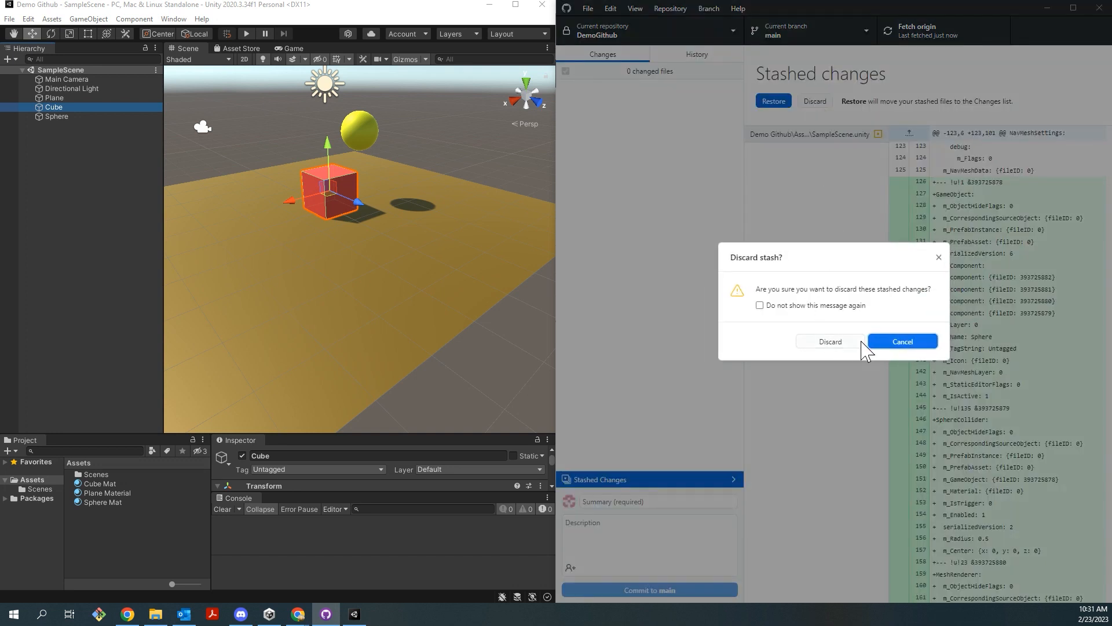
{"action": "left_click", "coordinate": [846, 342]}
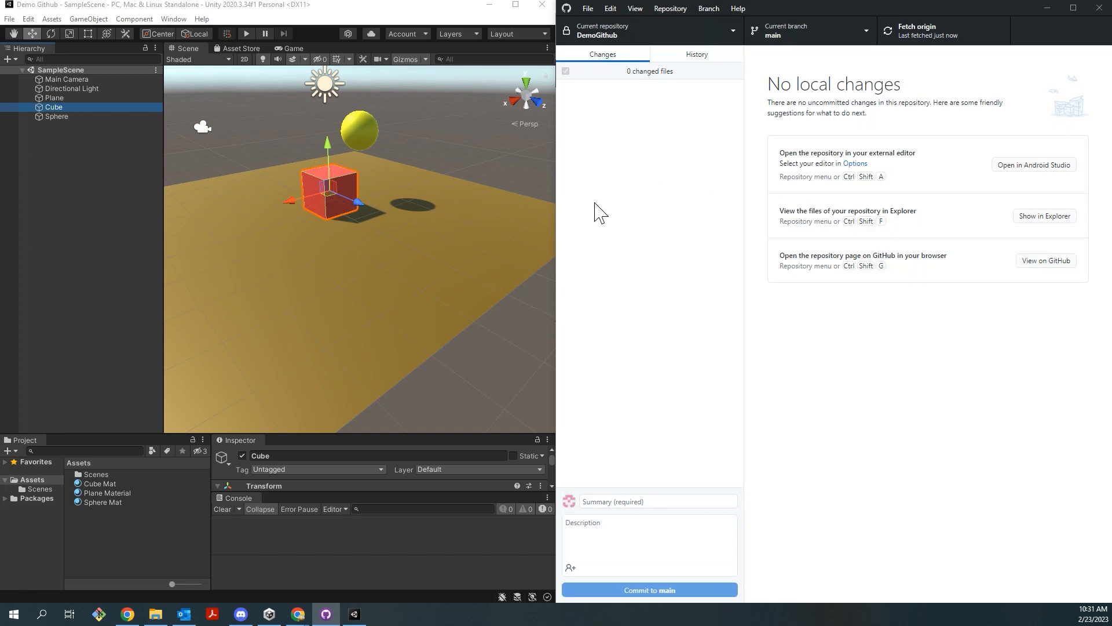
Step: Switch to the sphere_add_test branch to compare its scene with main's in Unity, and return to main
{"action": "left_click", "coordinate": [400, 243]}
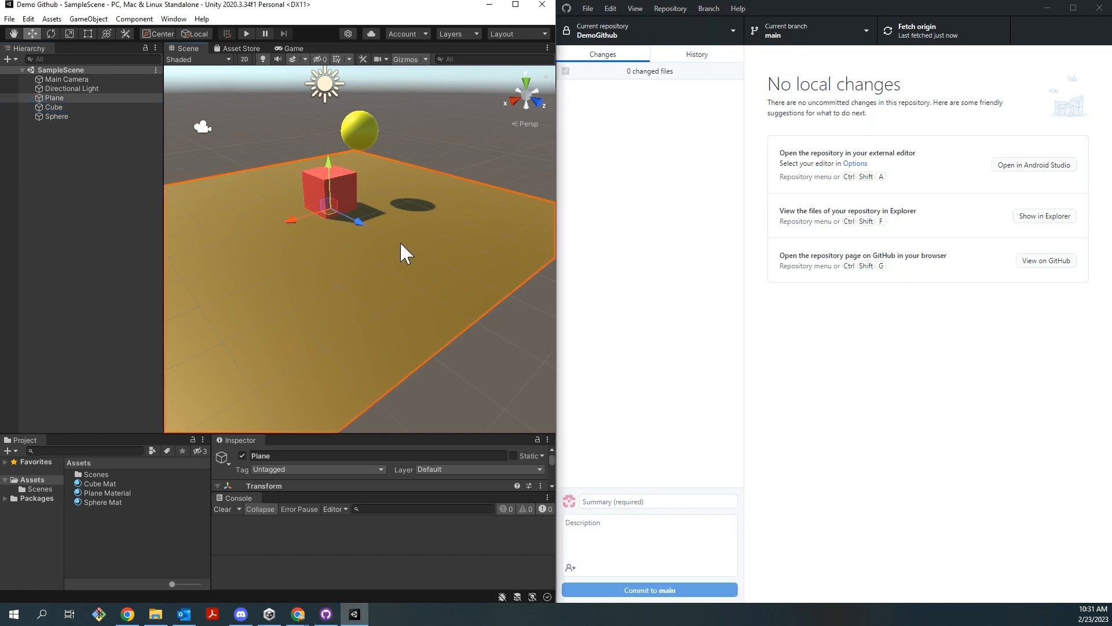
{"action": "left_click", "coordinate": [480, 344]}
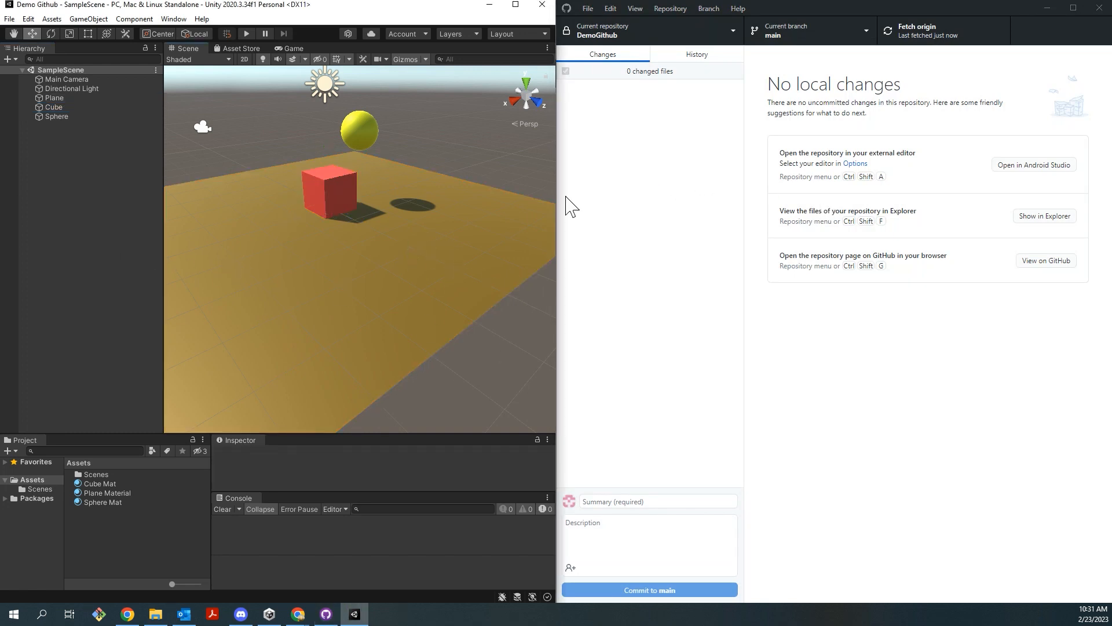
{"action": "left_click", "coordinate": [789, 33]}
{"action": "left_click", "coordinate": [808, 152]}
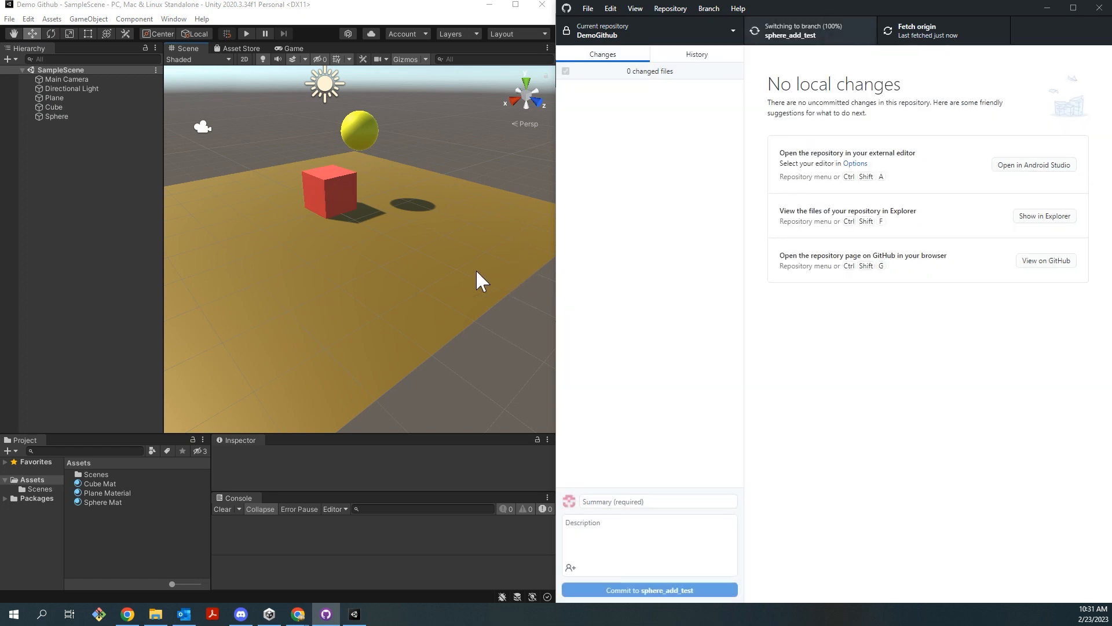
{"action": "left_click", "coordinate": [393, 258]}
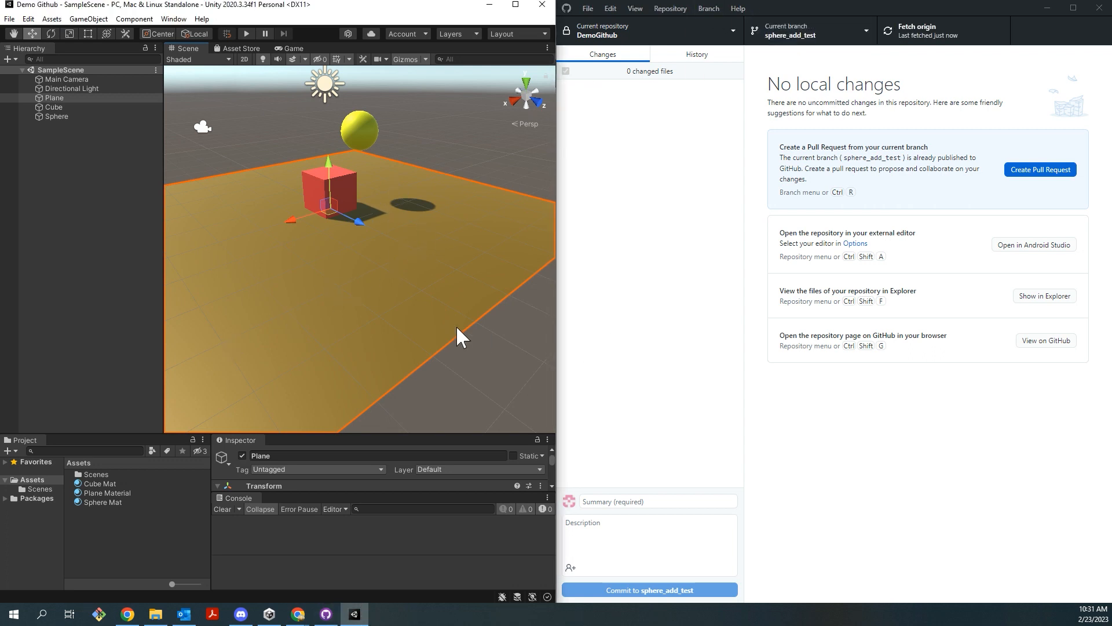
{"action": "left_click", "coordinate": [776, 31]}
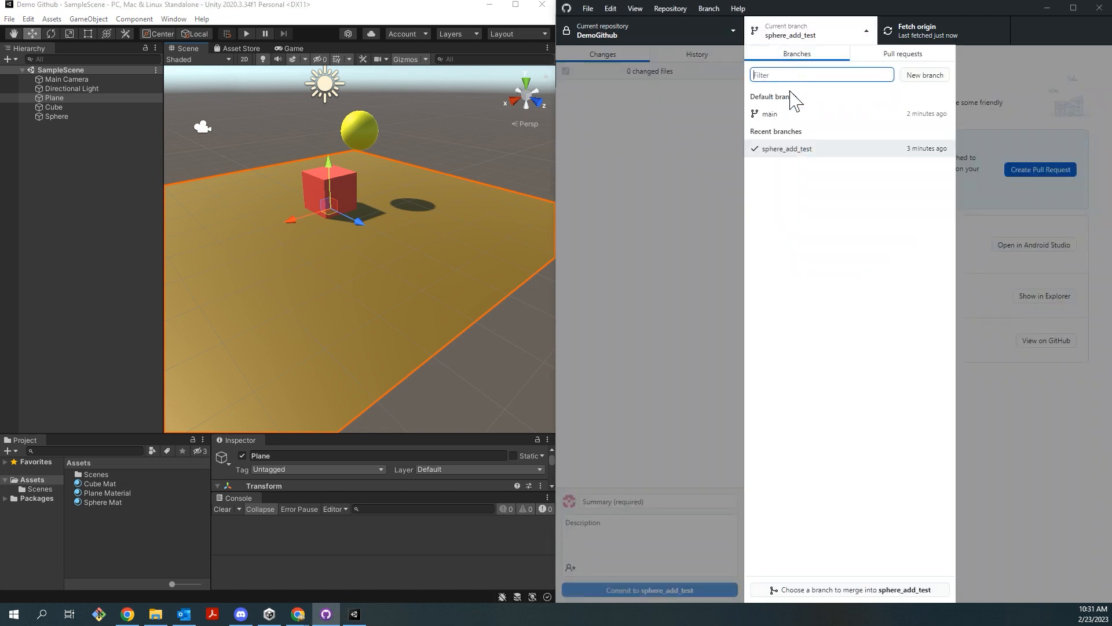
{"action": "left_click", "coordinate": [778, 119]}
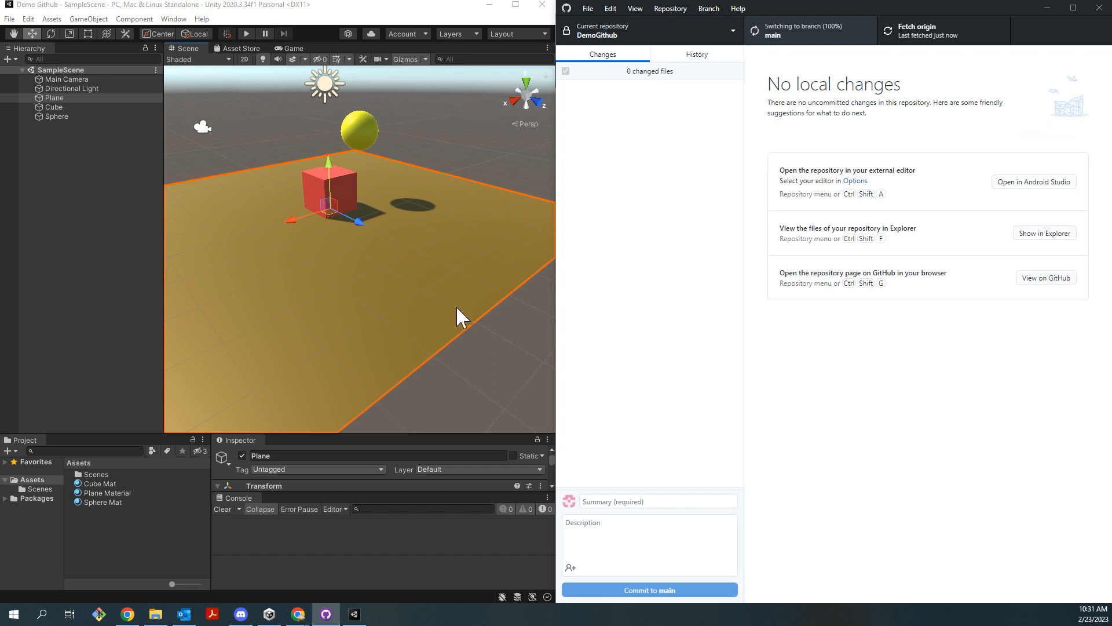
{"action": "left_click", "coordinate": [486, 362]}
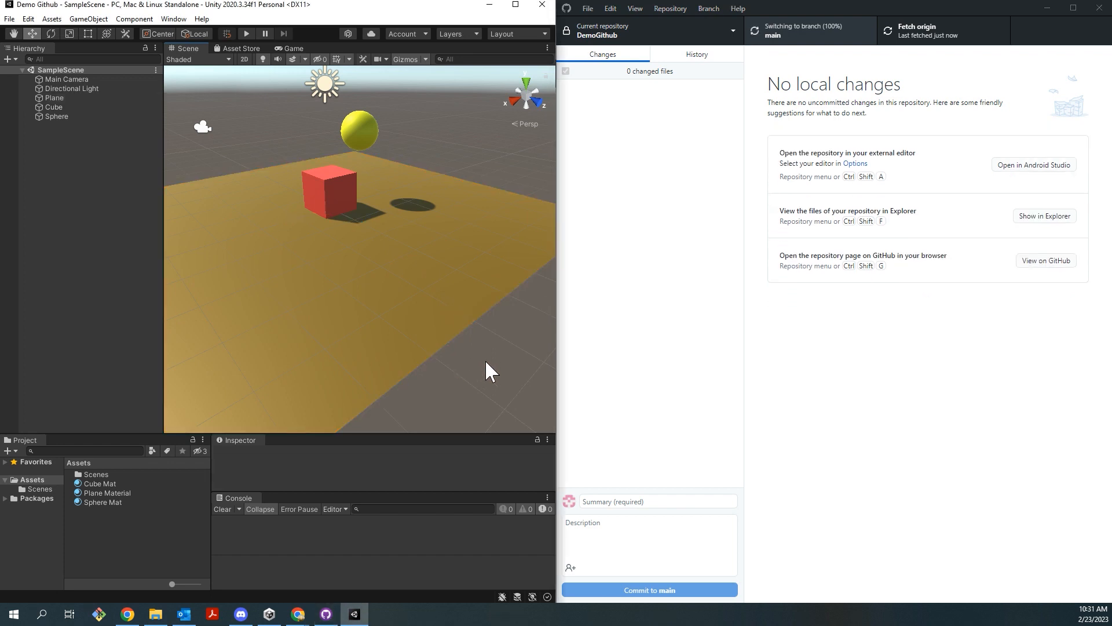
{"action": "left_click", "coordinate": [57, 107]}
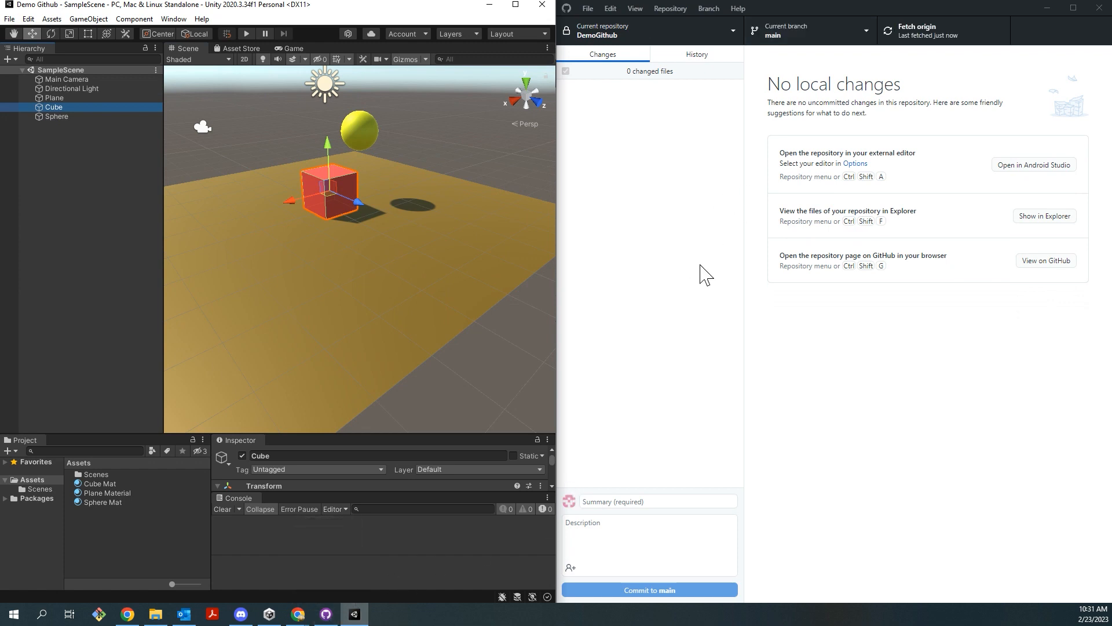
Step: Create a new branch named cylinder-add-branch based on main, and publish it to GitHub
{"action": "left_click", "coordinate": [793, 33]}
{"action": "left_click", "coordinate": [839, 37]}
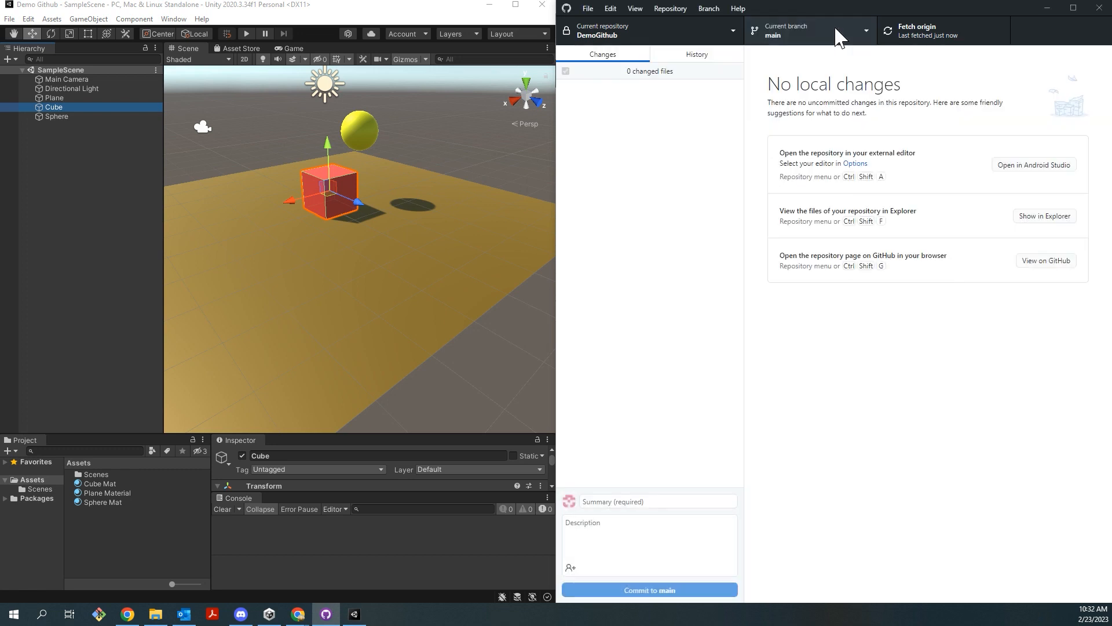
{"action": "left_click", "coordinate": [838, 38]}
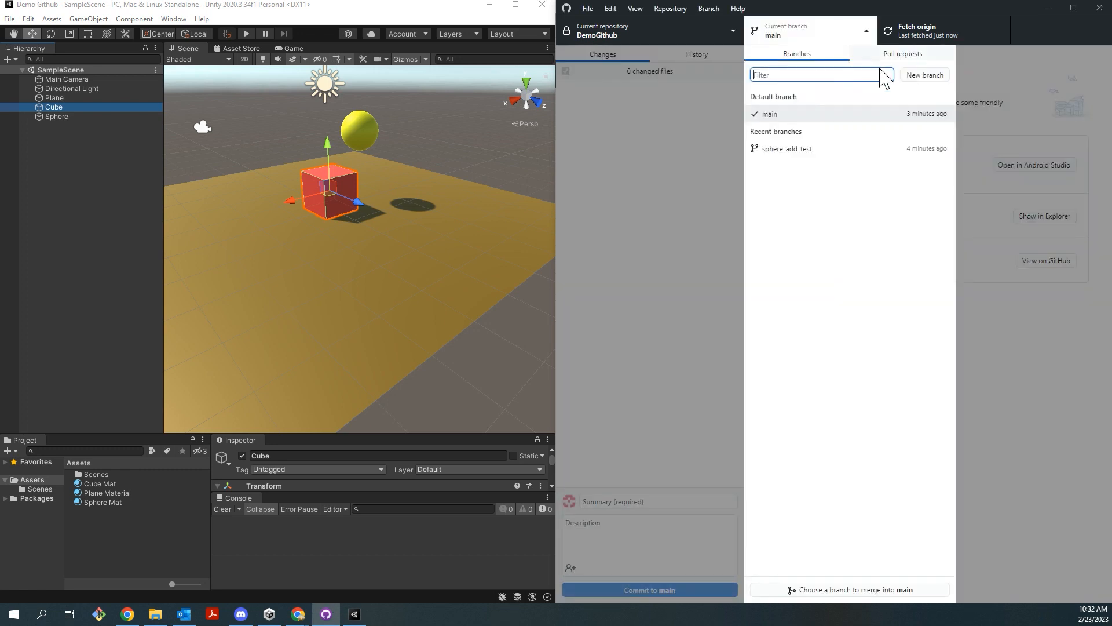
{"action": "left_click", "coordinate": [921, 76]}
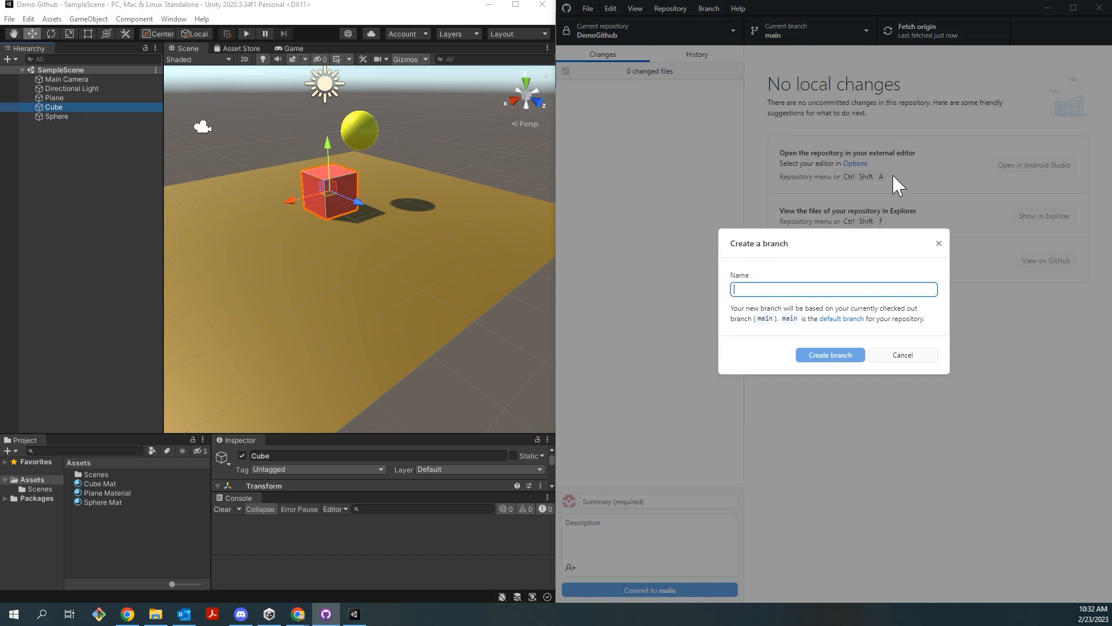
{"action": "type", "text": "c"}
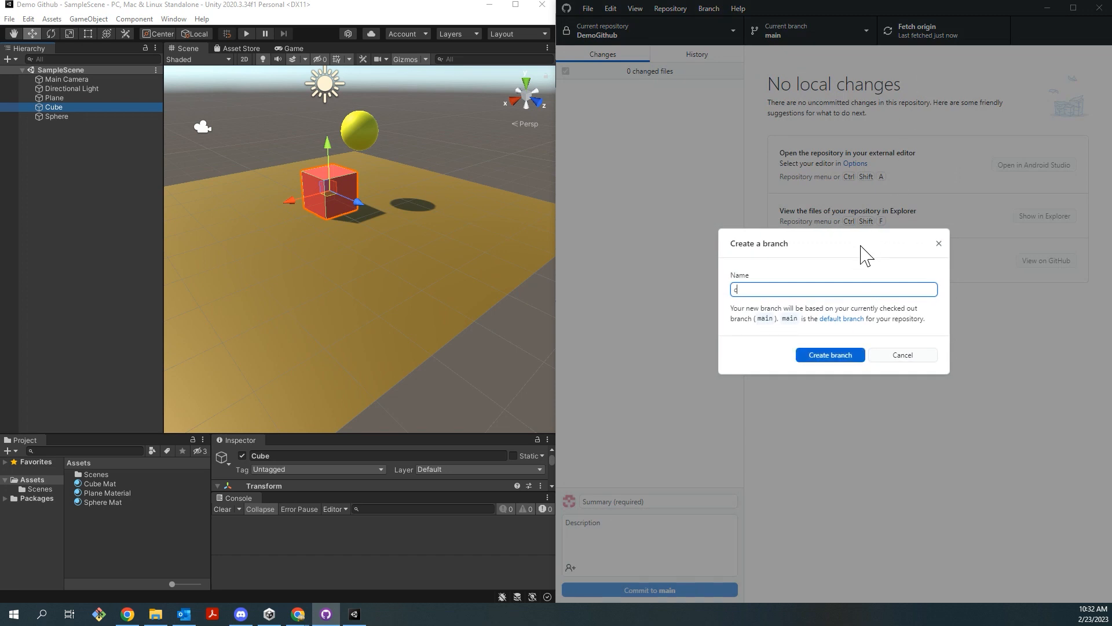
{"action": "type", "text": "ylinder add brac"}
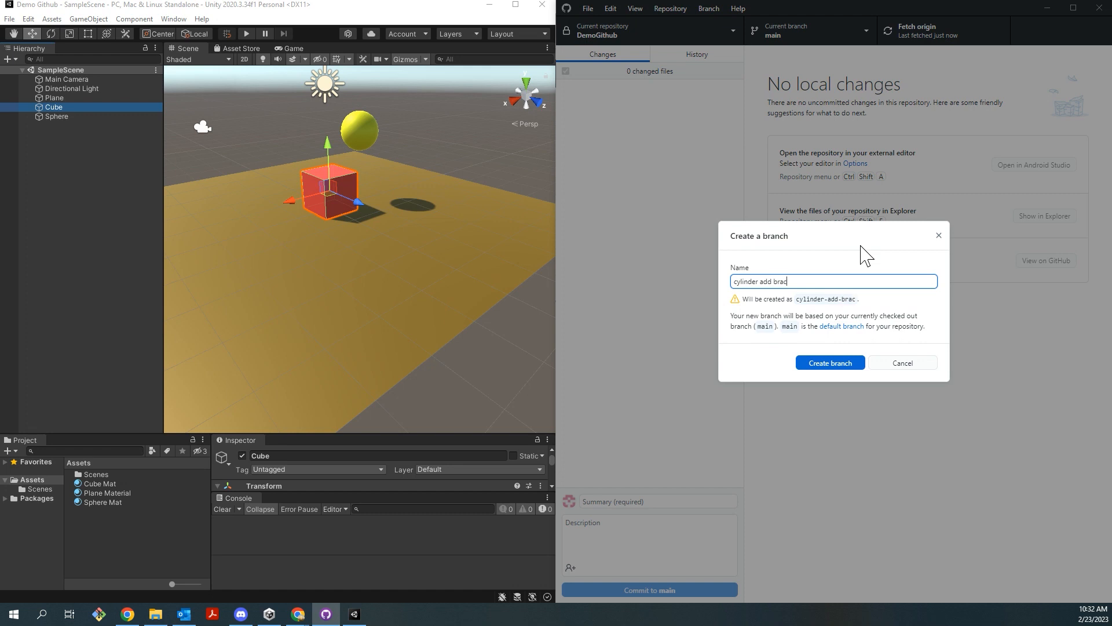
{"action": "key", "text": "BackSpace"}
{"action": "key", "text": "BackSpace"}
{"action": "key", "text": "BackSpace"}
{"action": "key", "text": "BackSpace"}
{"action": "key", "text": "BackSpace"}
{"action": "key", "text": "BackSpace"}
{"action": "key", "text": "BackSpace"}
{"action": "key", "text": "BackSpace"}
{"action": "key", "text": "BackSpace"}
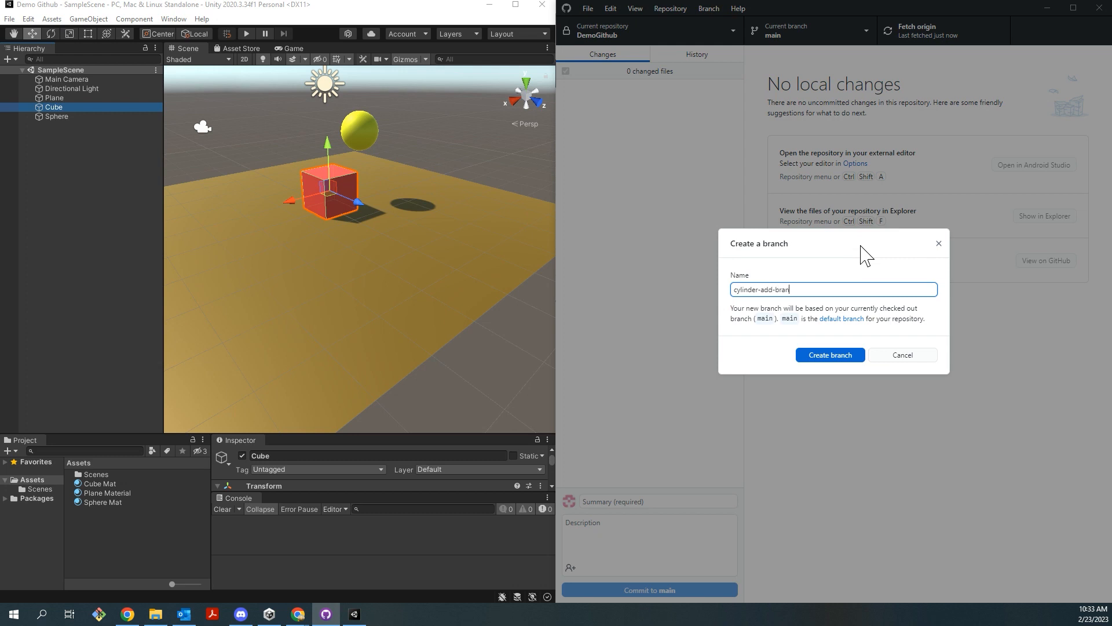
{"action": "left_click", "coordinate": [817, 357]}
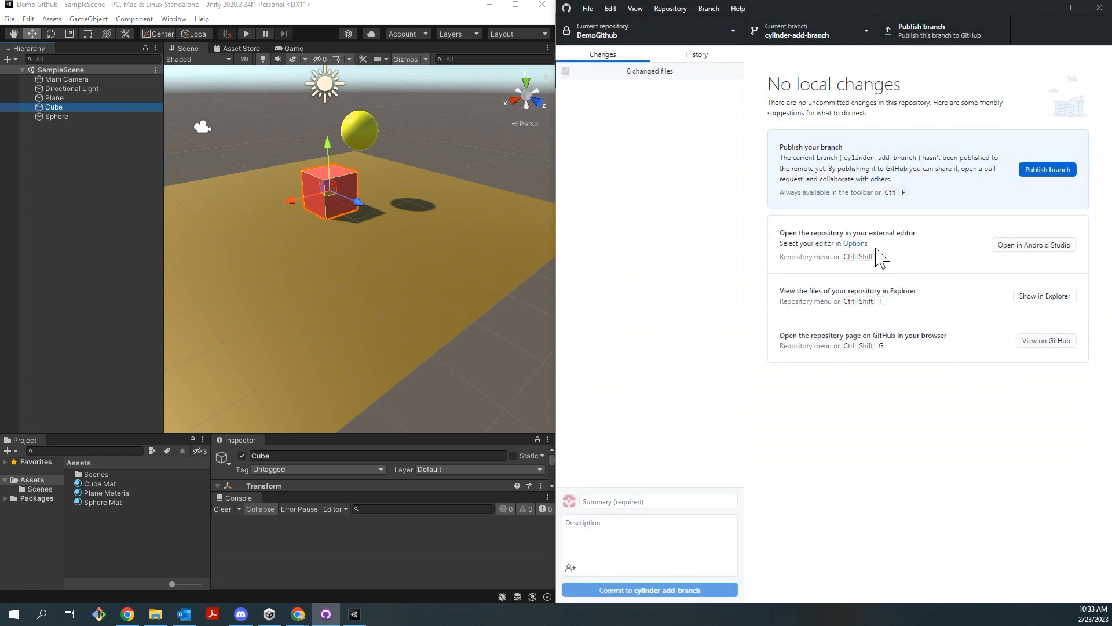
{"action": "left_click", "coordinate": [1036, 170]}
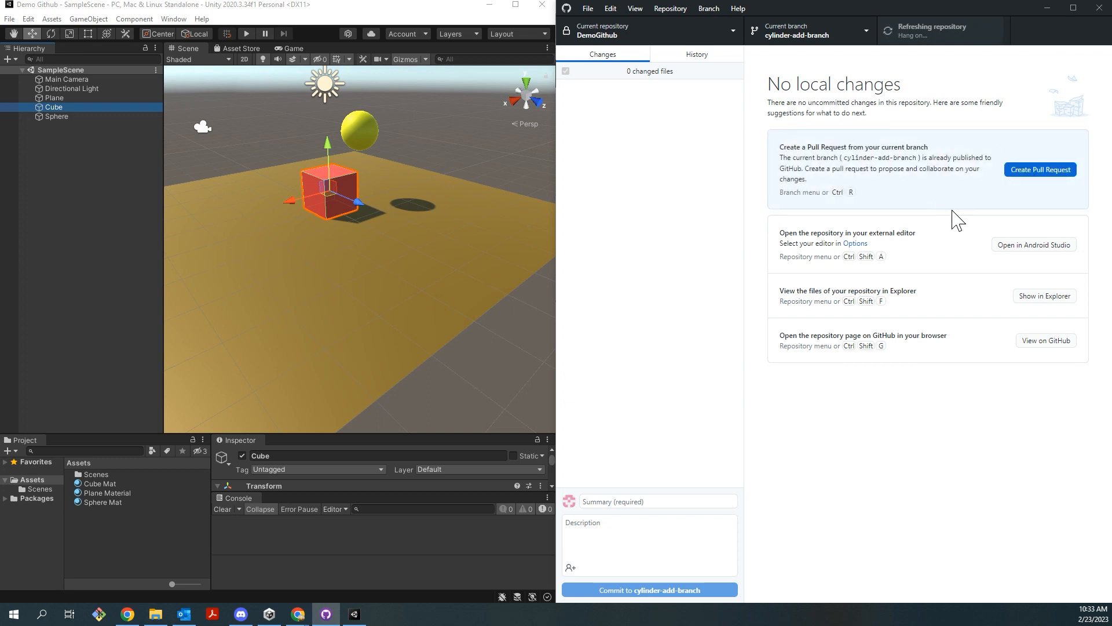
Step: Check in the branch list that cylinder-add-branch is the current branch
{"action": "left_click", "coordinate": [213, 227]}
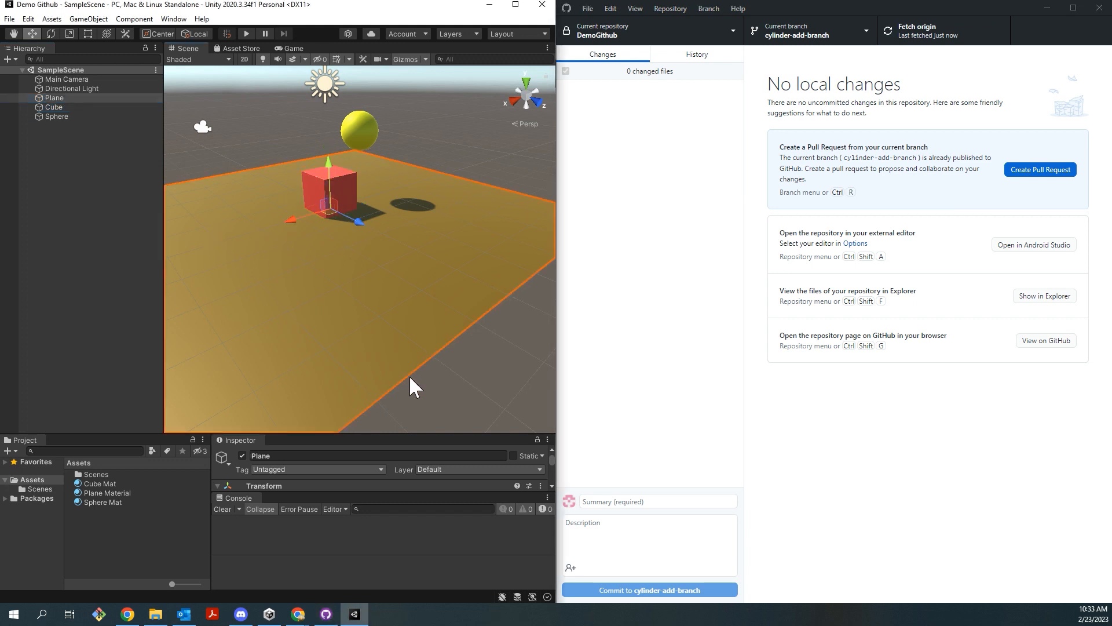
{"action": "left_click", "coordinate": [439, 402]}
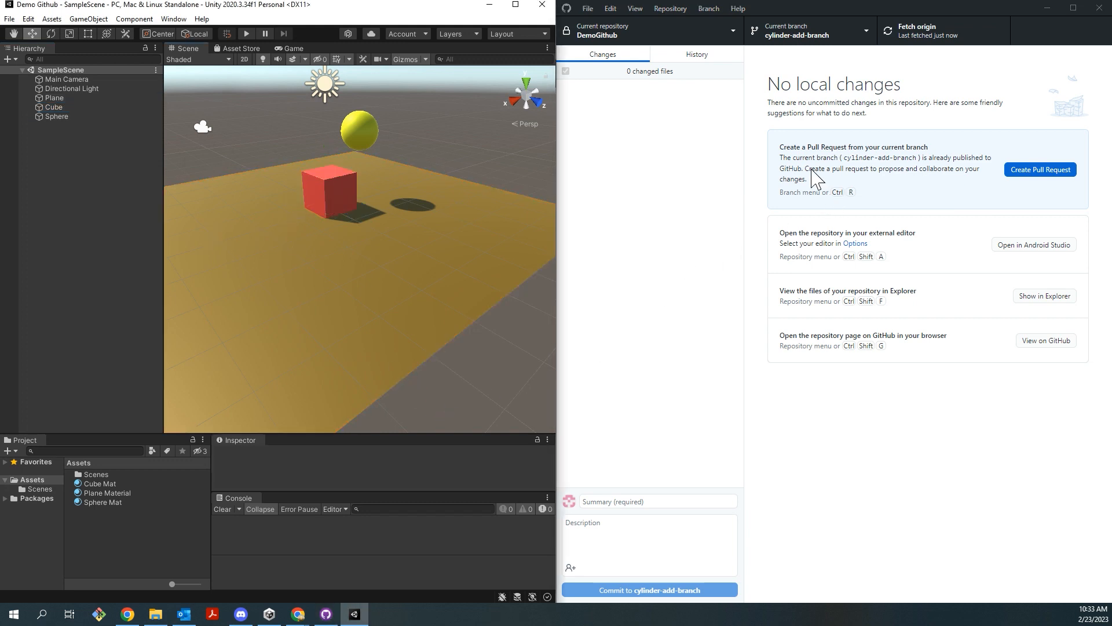
{"action": "left_click", "coordinate": [925, 100]}
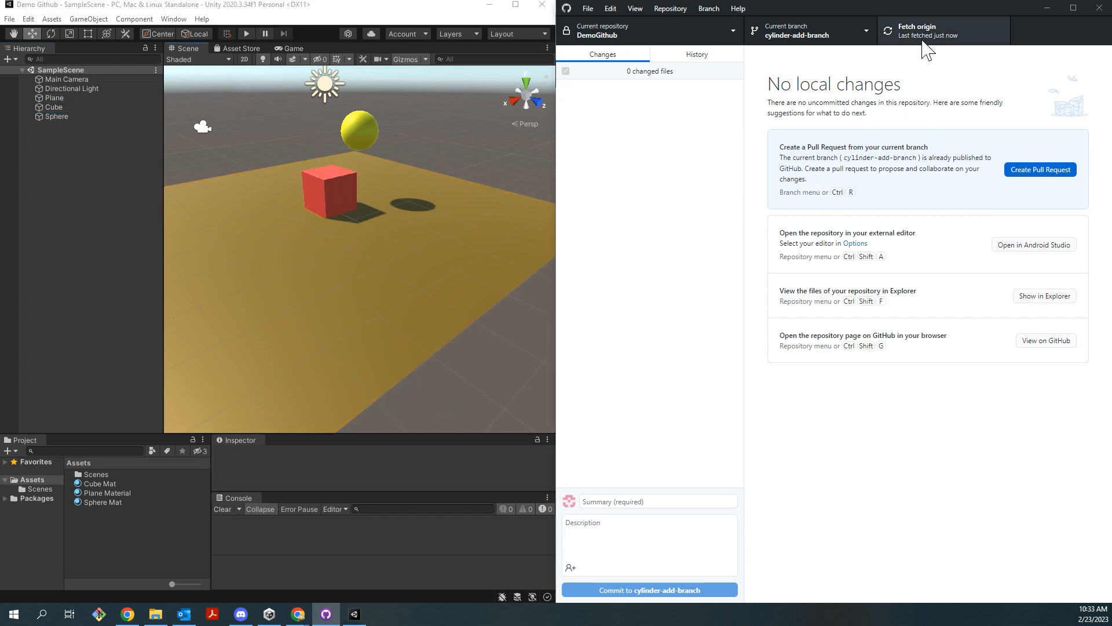
{"action": "left_click", "coordinate": [841, 34]}
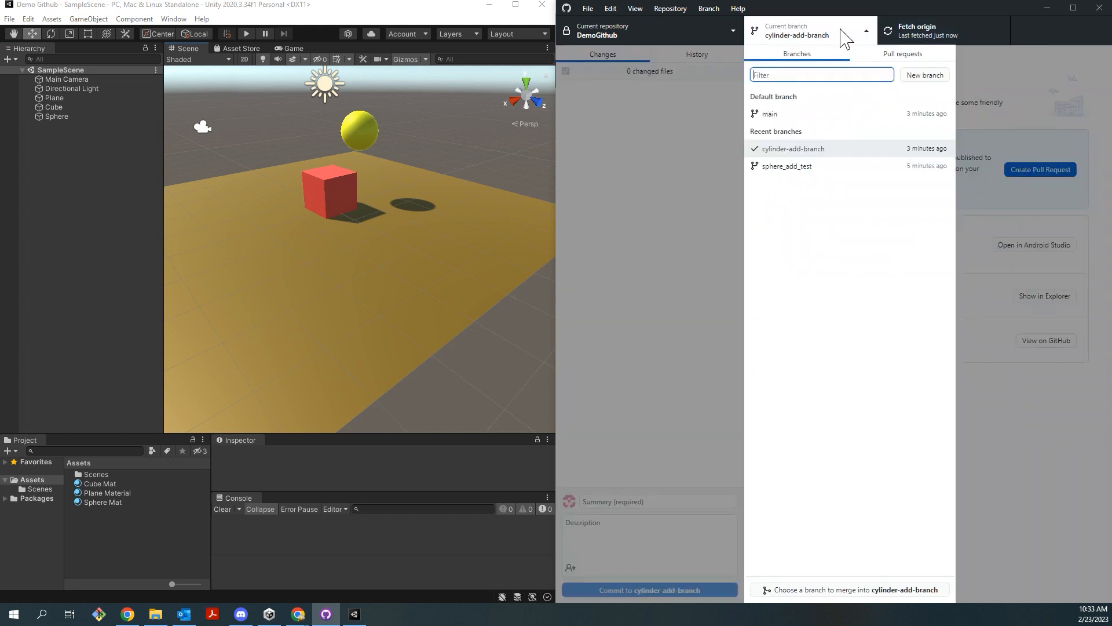
{"action": "left_click", "coordinate": [815, 152]}
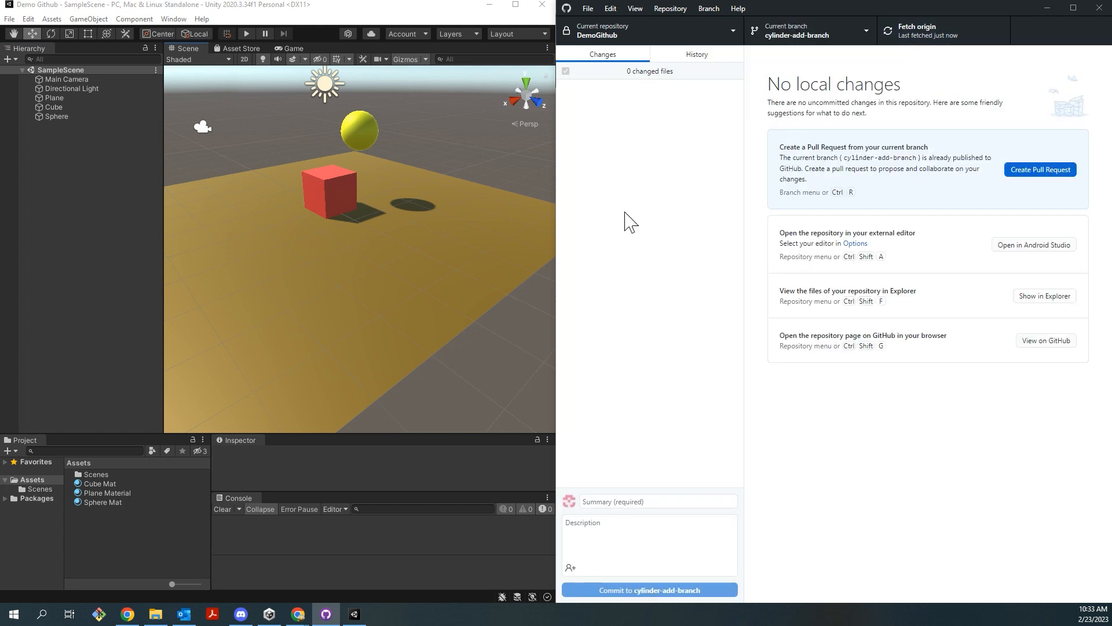
{"action": "left_click", "coordinate": [74, 116]}
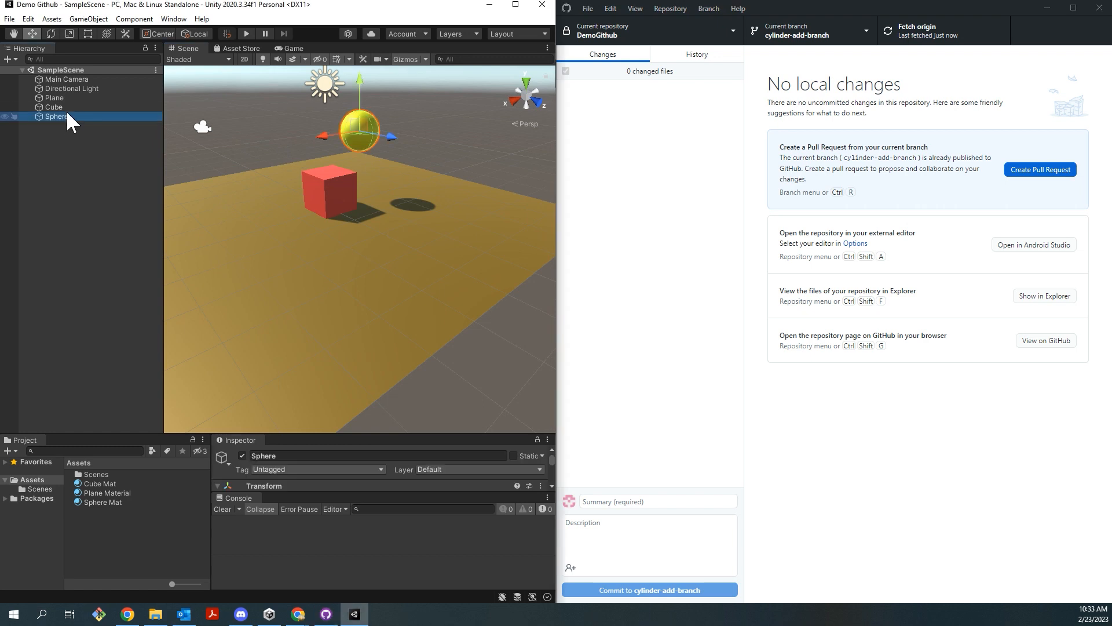
{"action": "left_click", "coordinate": [64, 97]}
{"action": "left_click", "coordinate": [750, 164]}
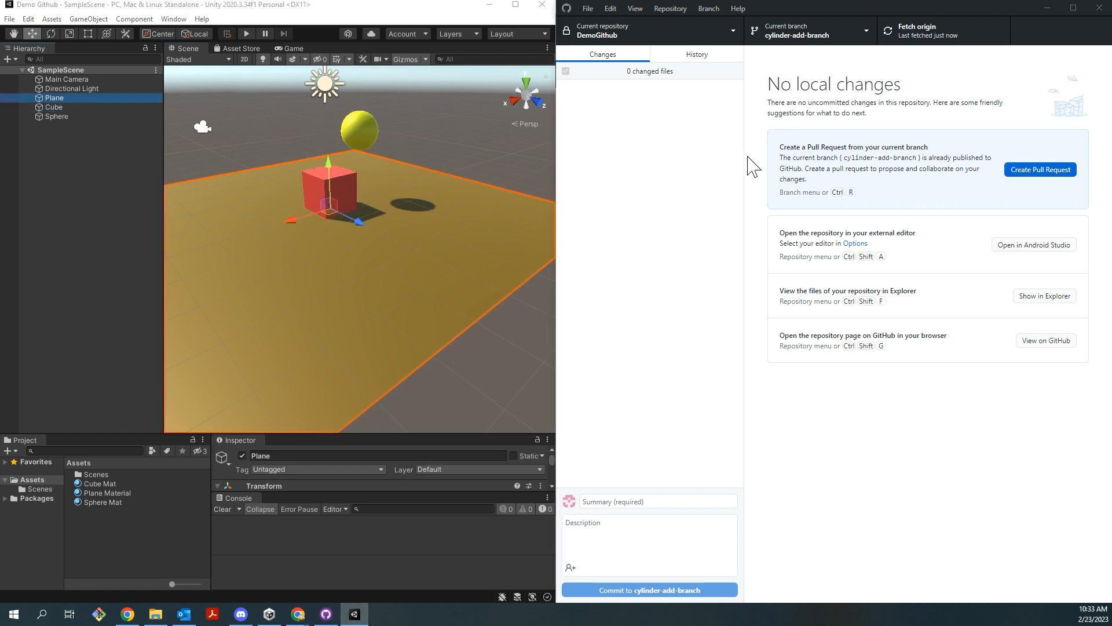
{"action": "left_click", "coordinate": [344, 203]}
Step: Add a Cylinder 3D object to SampleScene and move it up so it stands above the plane beside the cube
{"action": "left_click", "coordinate": [113, 197]}
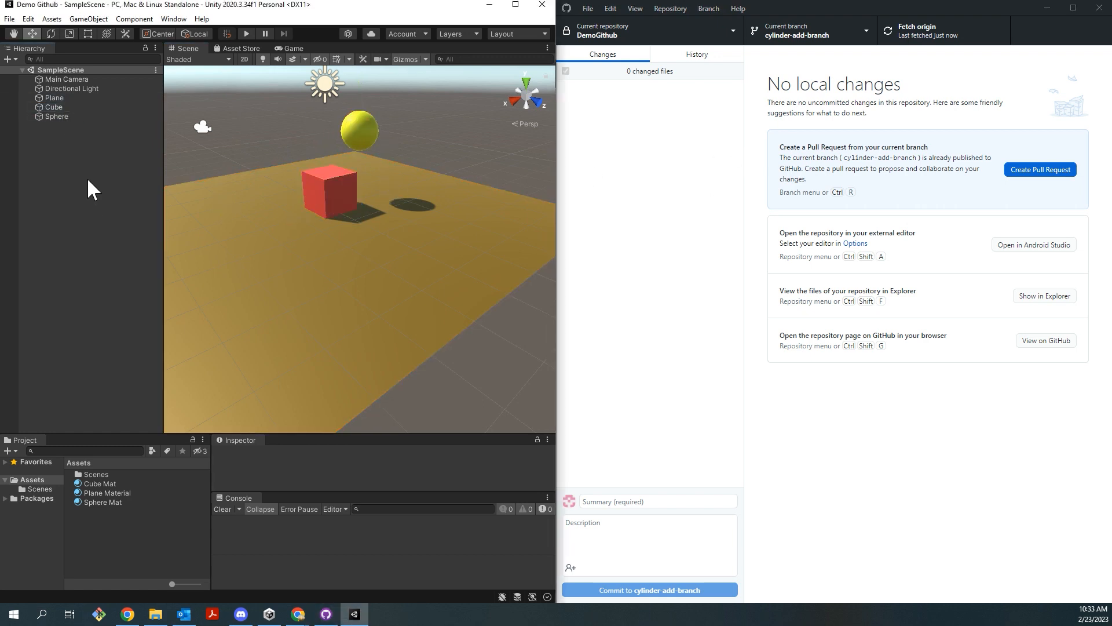
{"action": "right_click", "coordinate": [127, 180]}
{"action": "mouse_move", "coordinate": [180, 335]}
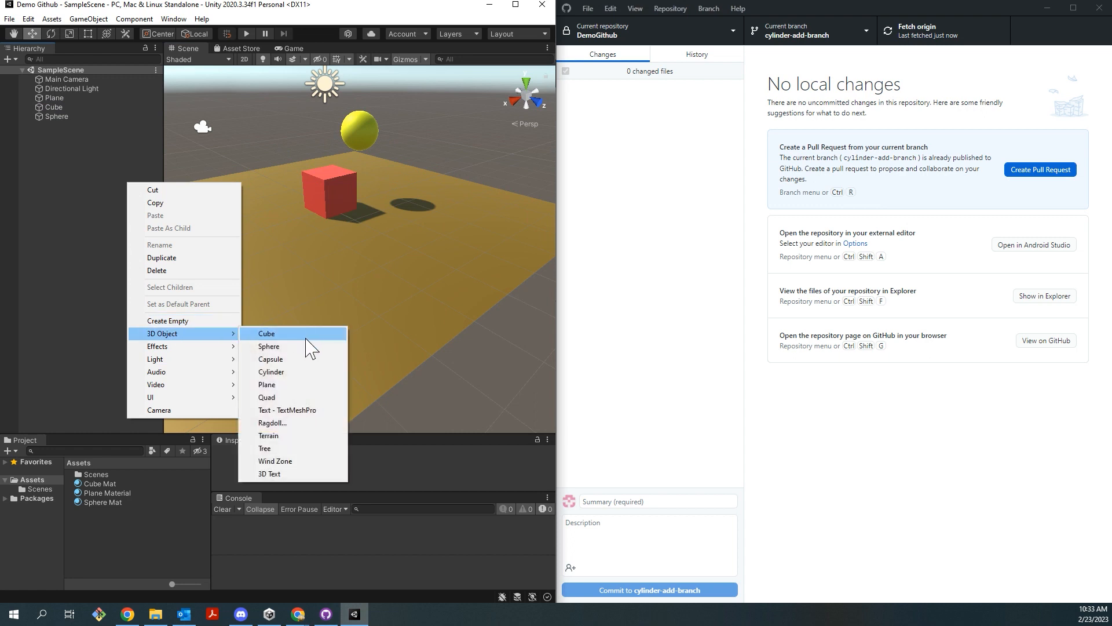
{"action": "left_click", "coordinate": [285, 373]}
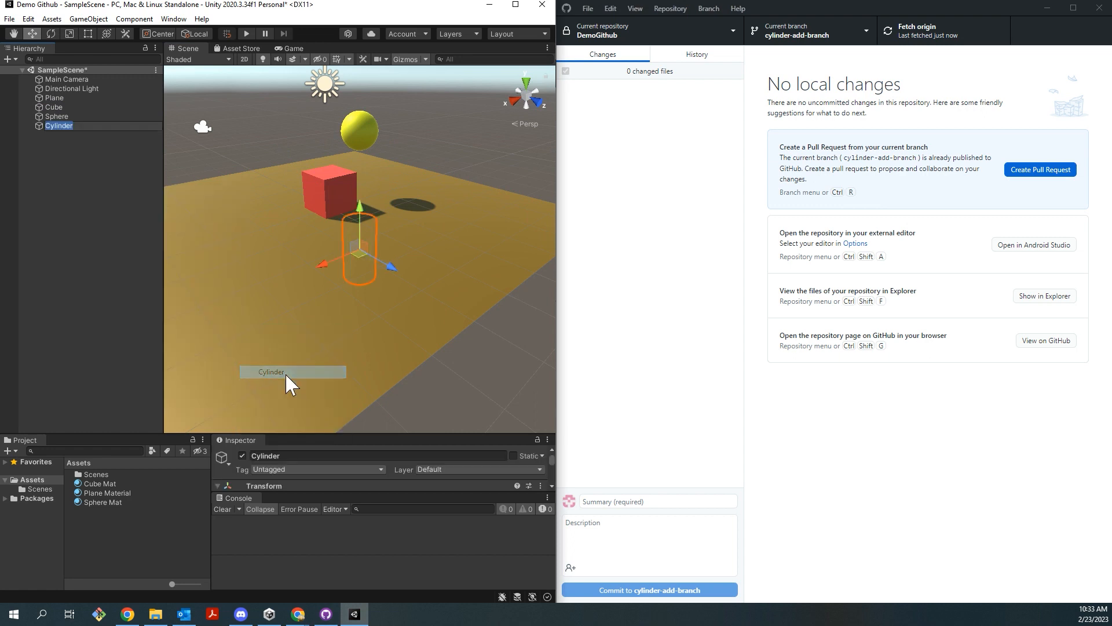
{"action": "left_click_drag", "start_coordinate": [357, 205], "coordinate": [356, 58]}
{"action": "left_click_drag", "start_coordinate": [387, 112], "coordinate": [348, 149]}
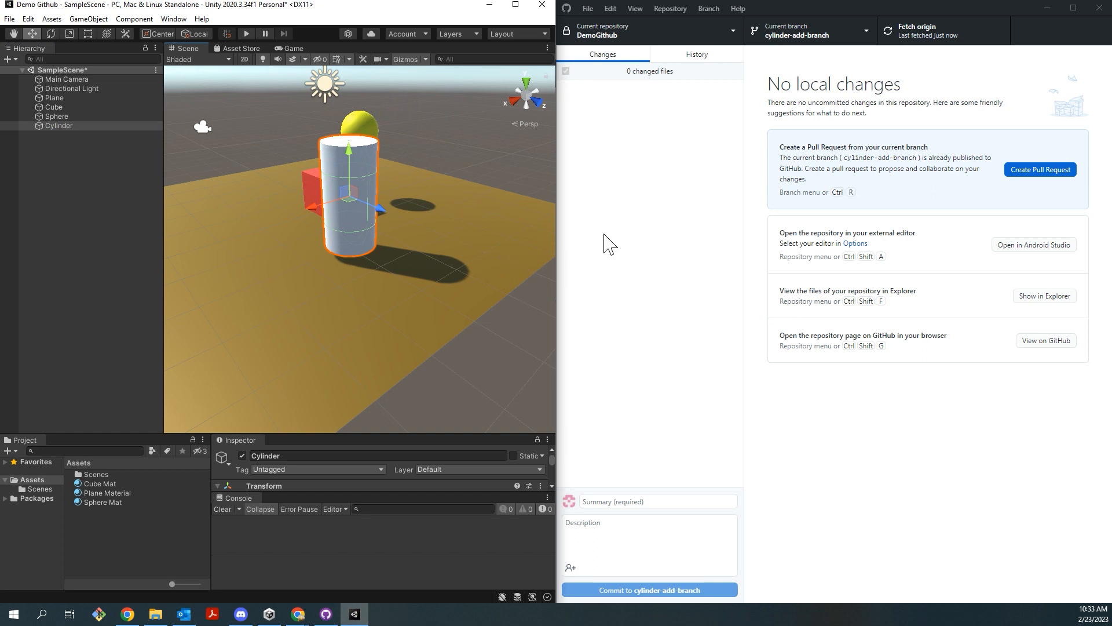
{"action": "left_click_drag", "start_coordinate": [349, 286], "coordinate": [423, 297], "text": "alt"}
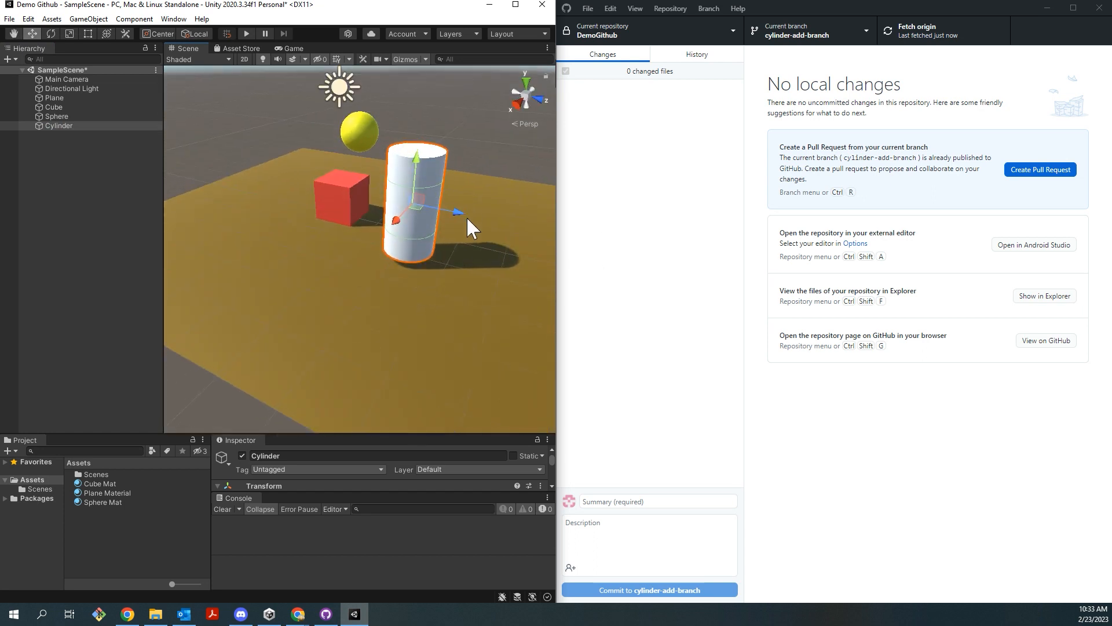
Step: Save SampleScene with the cylinder in it
{"action": "left_click", "coordinate": [58, 125]}
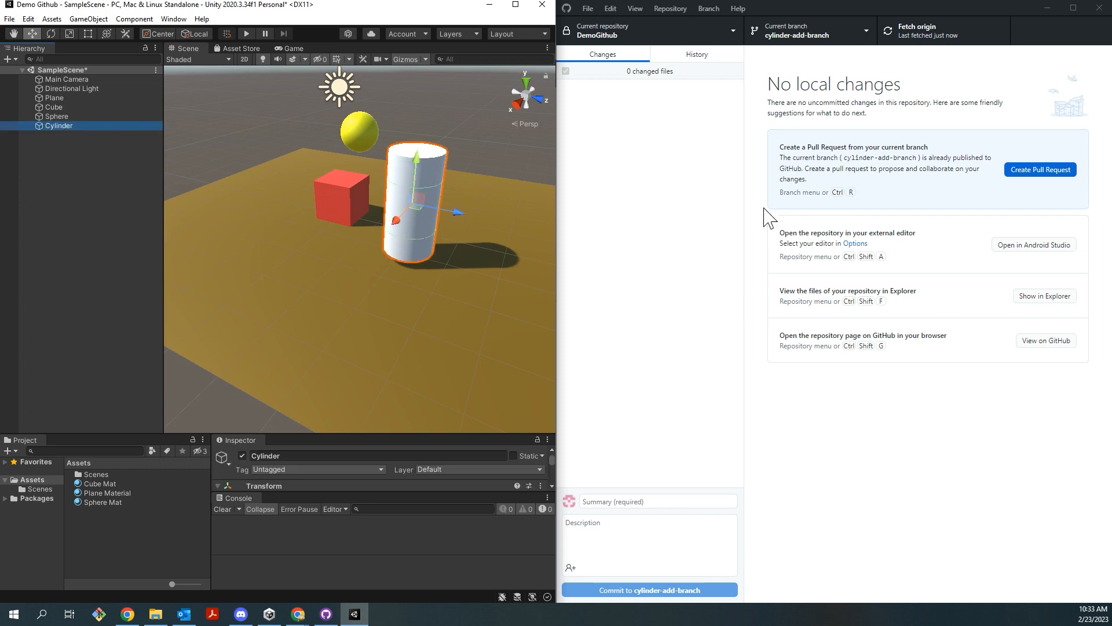
{"action": "left_click", "coordinate": [688, 199]}
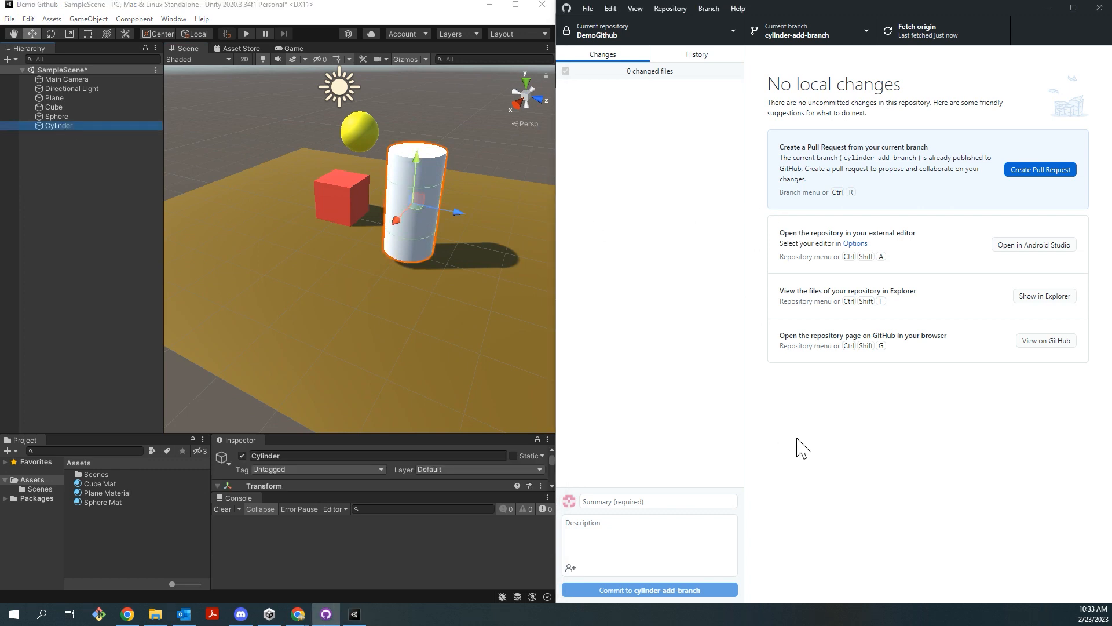
{"action": "left_click", "coordinate": [152, 315]}
{"action": "key", "text": "ctrl+s"}
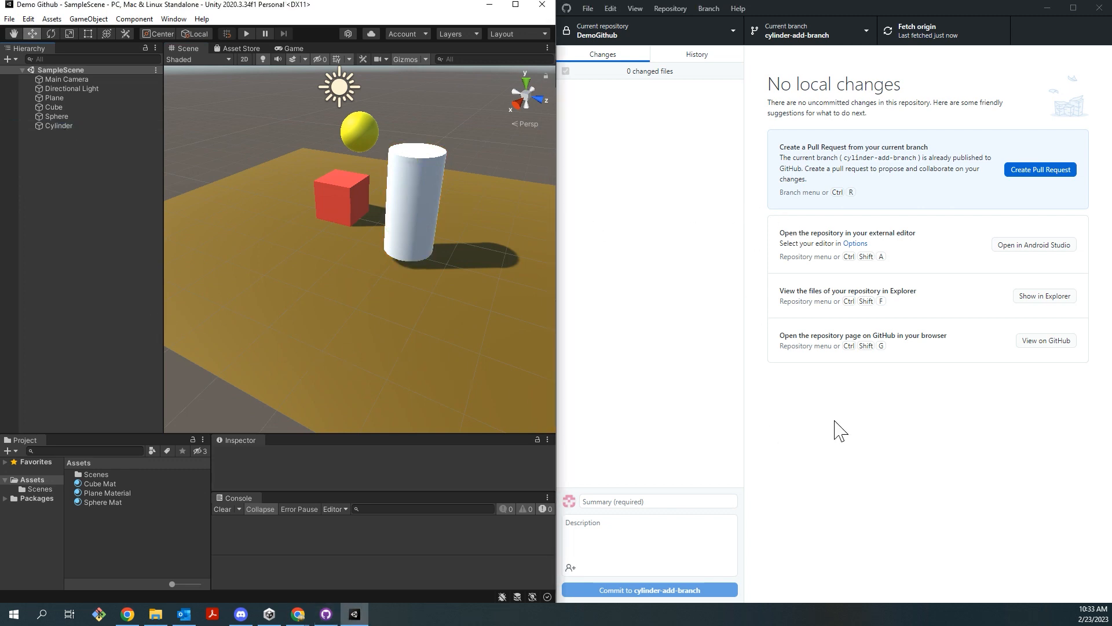
Step: Commit the SampleScene.unity change to cylinder-add-branch in GitHub Desktop and push it to origin
{"action": "left_click", "coordinate": [799, 422]}
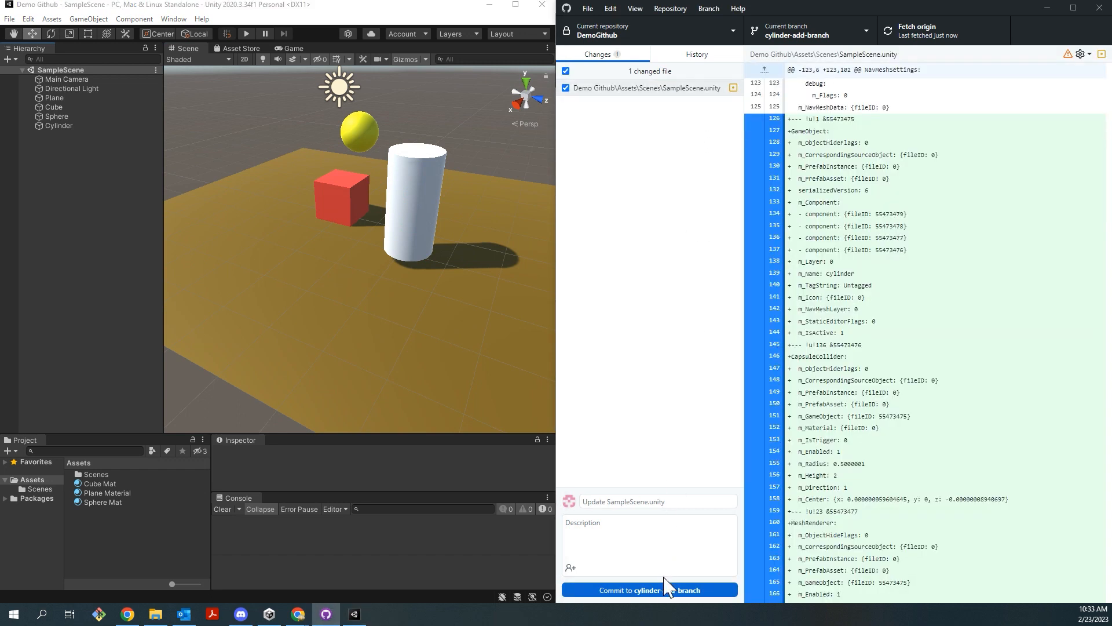
{"action": "left_click", "coordinate": [665, 590]}
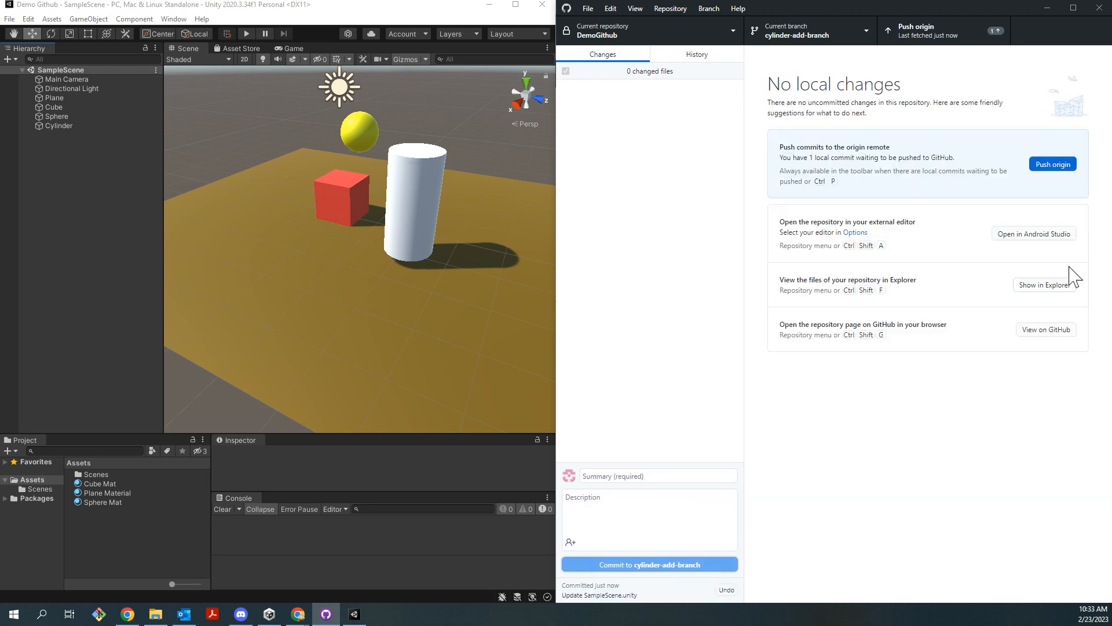
{"action": "left_click", "coordinate": [1052, 164]}
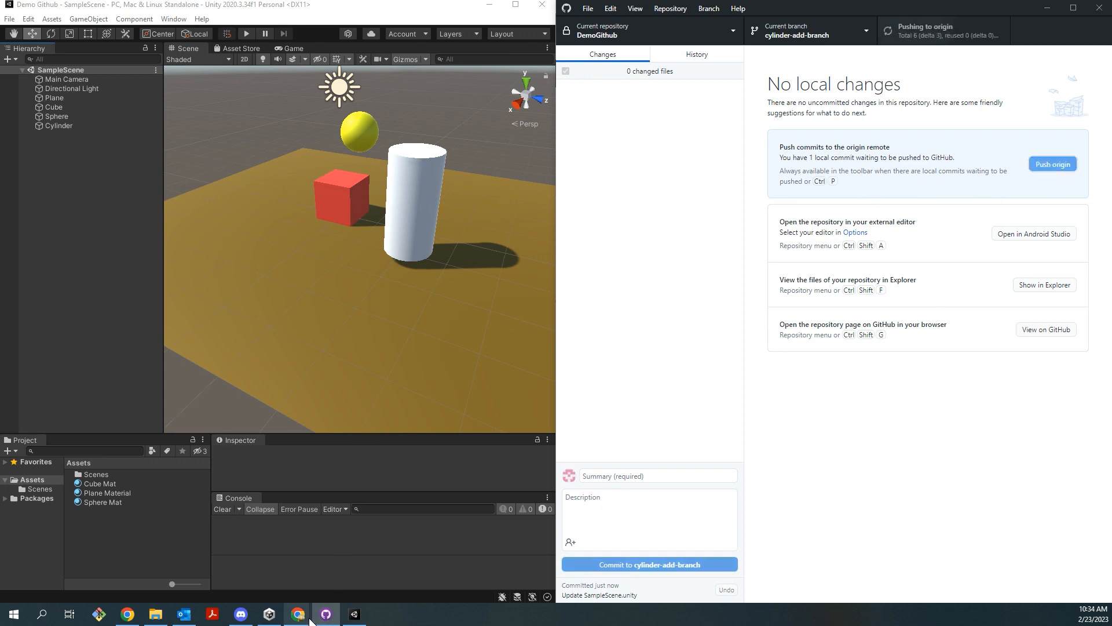
Step: Check the DemoGithub branches page in the browser, and return to GitHub Desktop
{"action": "mouse_move", "coordinate": [310, 620]}
{"action": "left_click", "coordinate": [368, 566]}
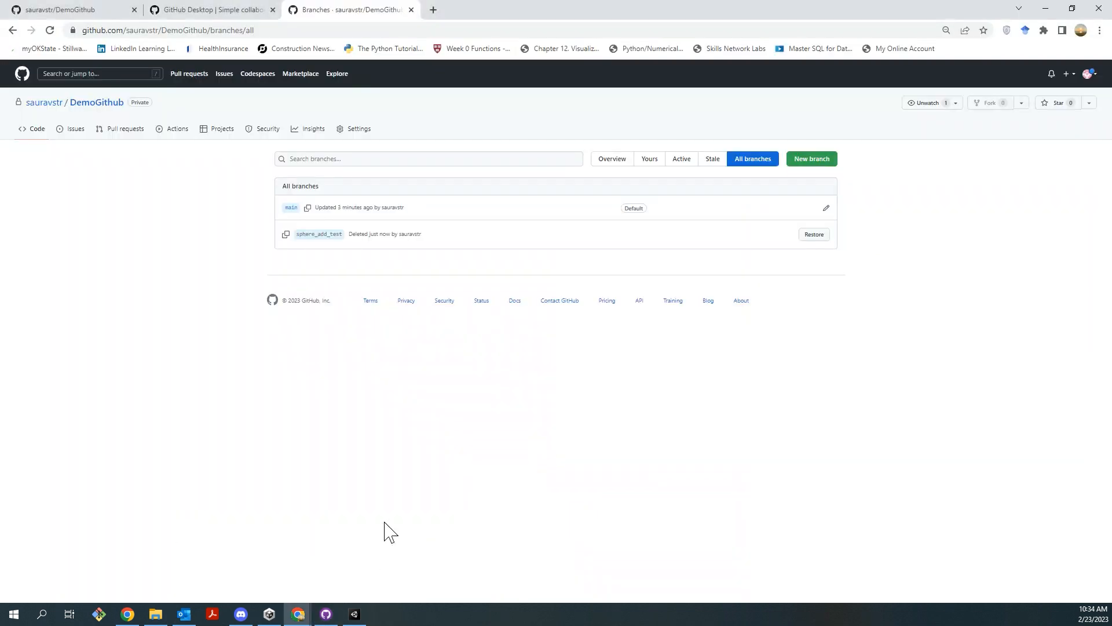
{"action": "left_click", "coordinate": [1046, 10]}
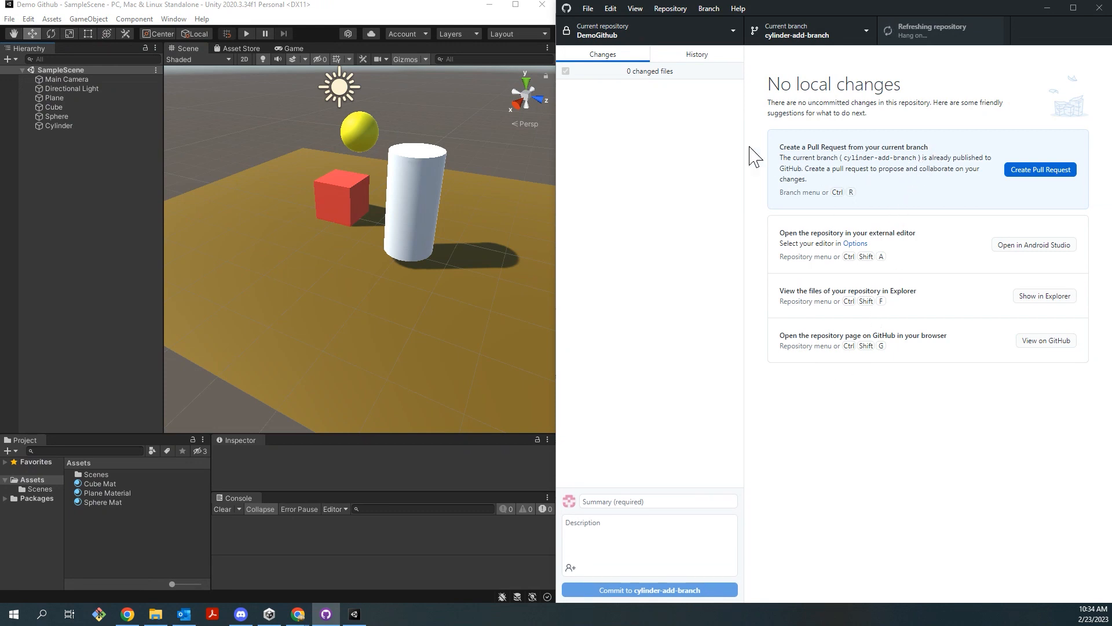
Step: Switch to main and reload the scene in Unity to compare it, and return to cylinder-add-branch with its scene reloaded
{"action": "left_click", "coordinate": [825, 41]}
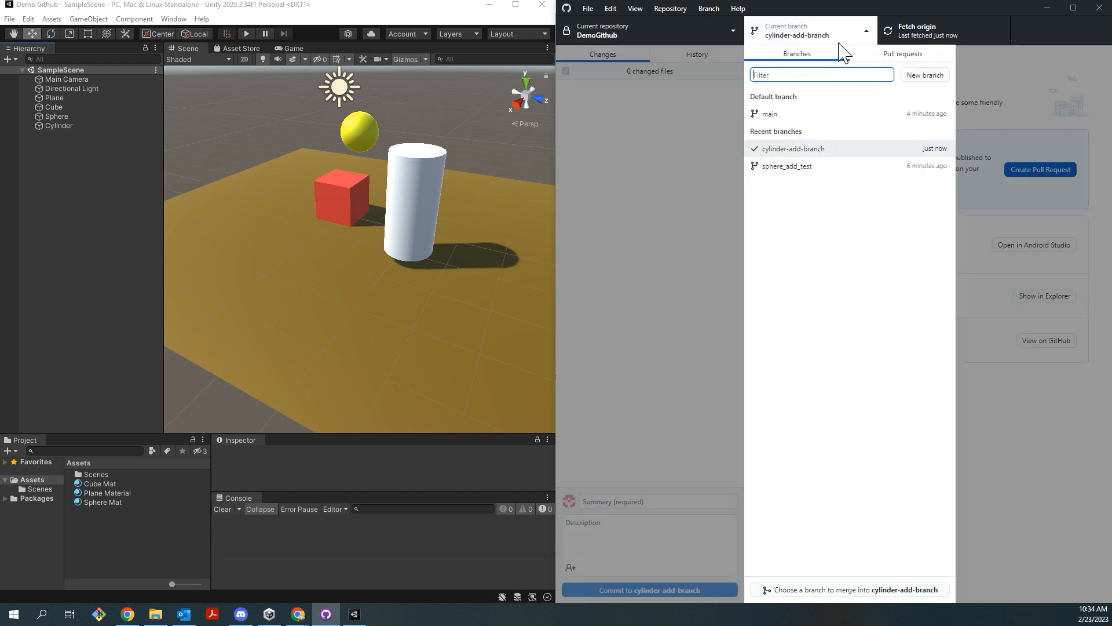
{"action": "left_click", "coordinate": [816, 119]}
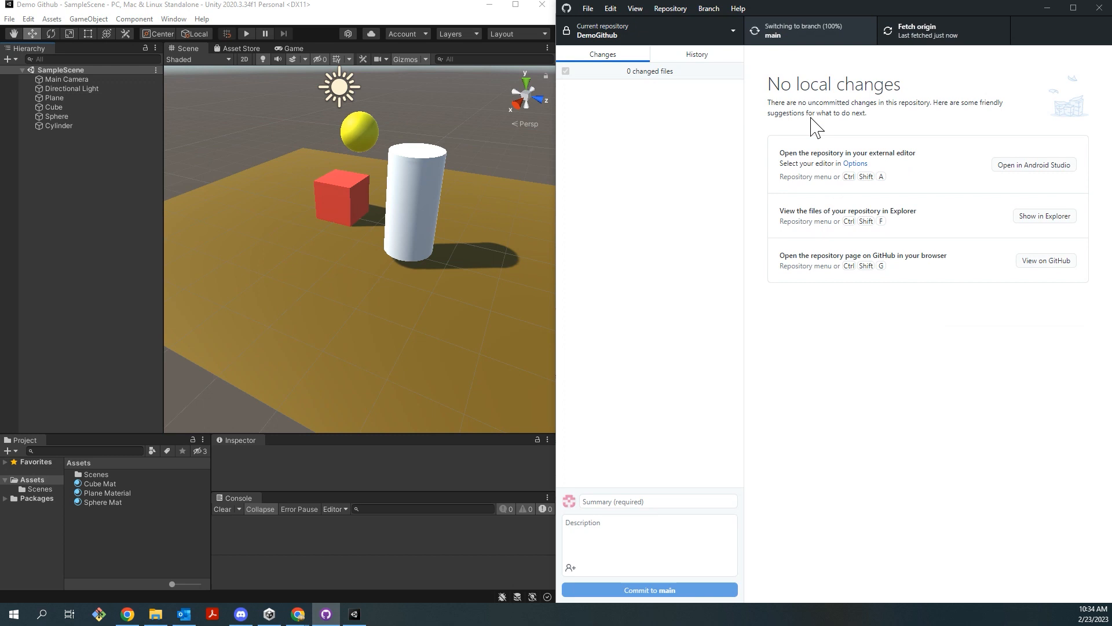
{"action": "left_click", "coordinate": [173, 237]}
{"action": "left_click", "coordinate": [310, 330]}
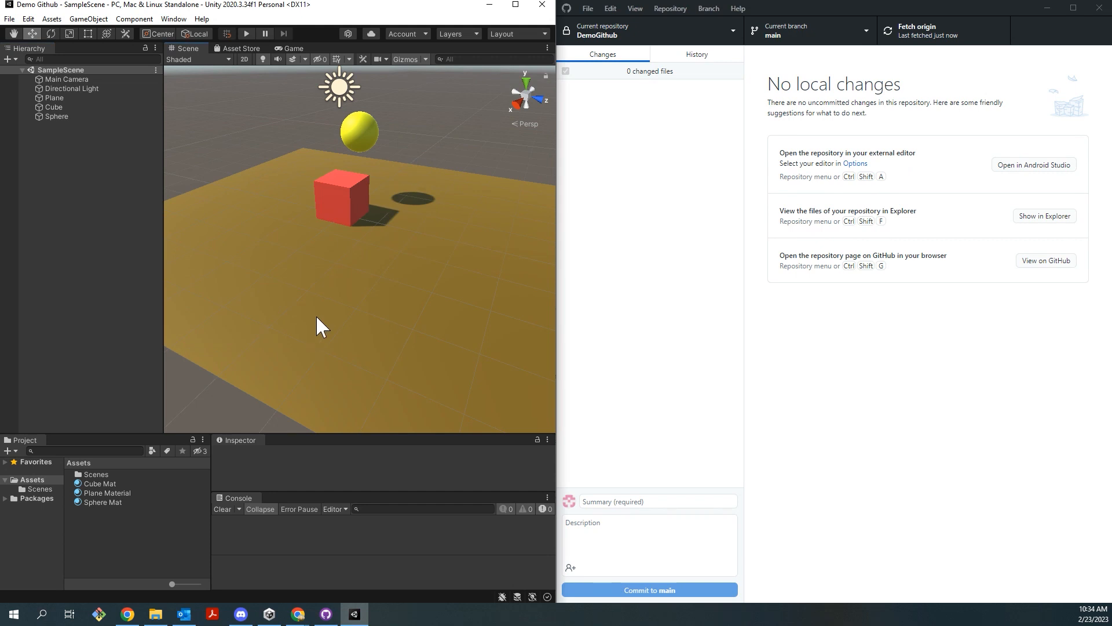
{"action": "left_click", "coordinate": [790, 32]}
{"action": "left_click", "coordinate": [813, 154]}
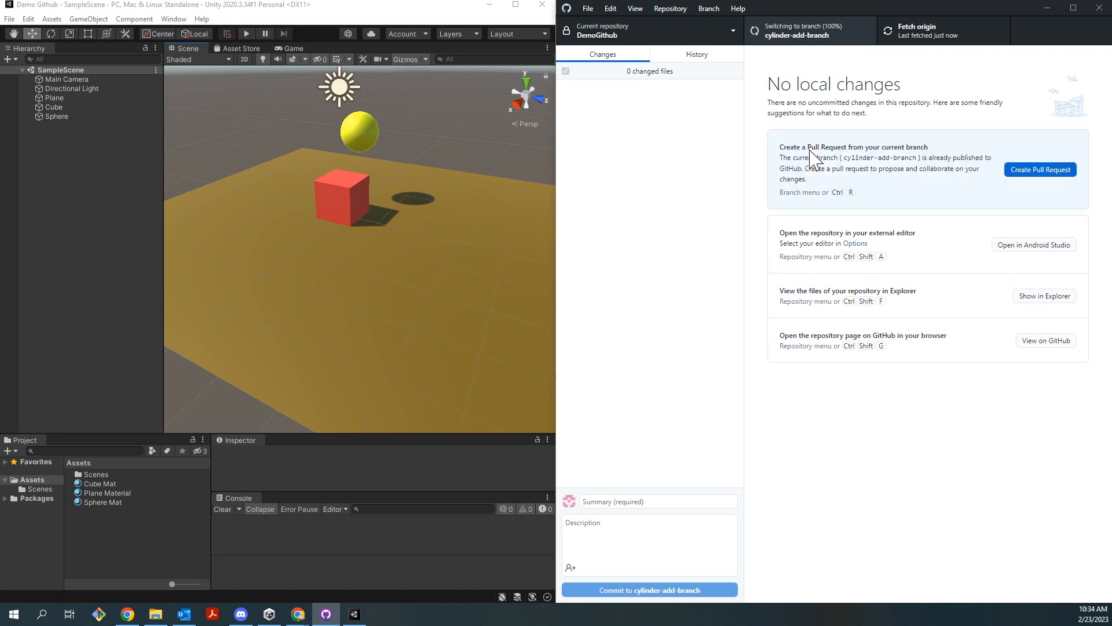
{"action": "left_click", "coordinate": [310, 264]}
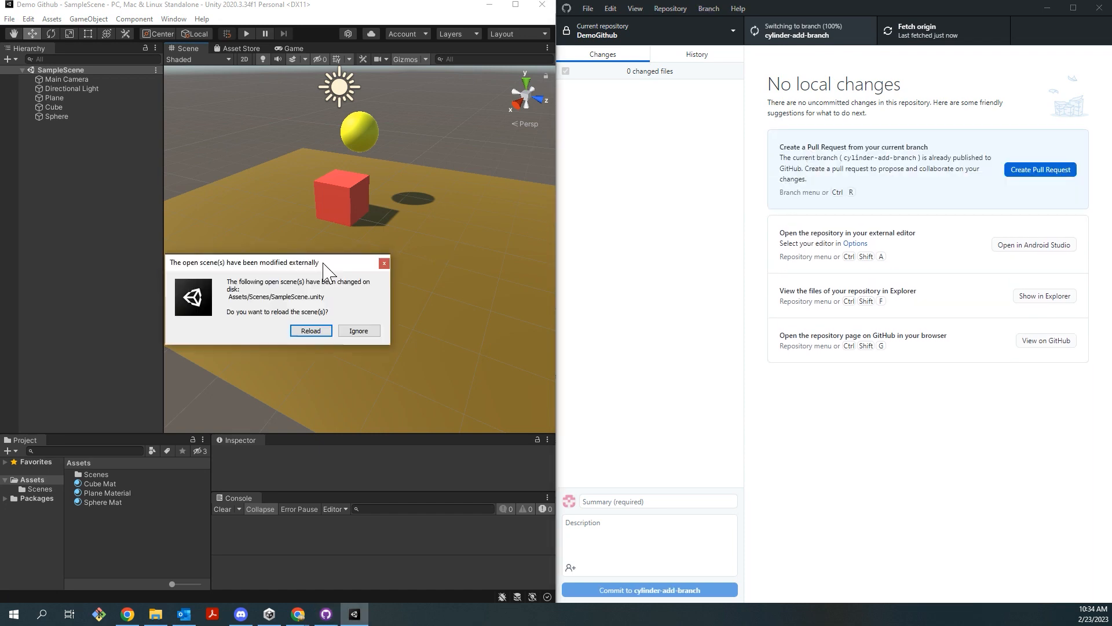
{"action": "left_click", "coordinate": [317, 328]}
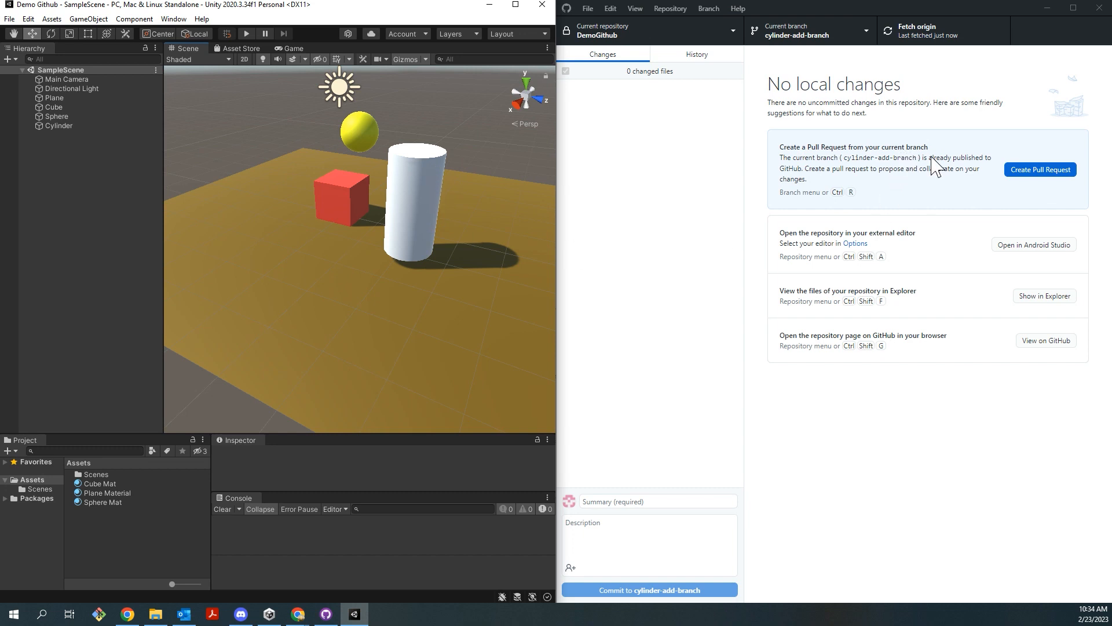
Step: Create a pull request titled "added cylinder" from cylinder-add-branch into main on GitHub
{"action": "left_click", "coordinate": [1037, 170]}
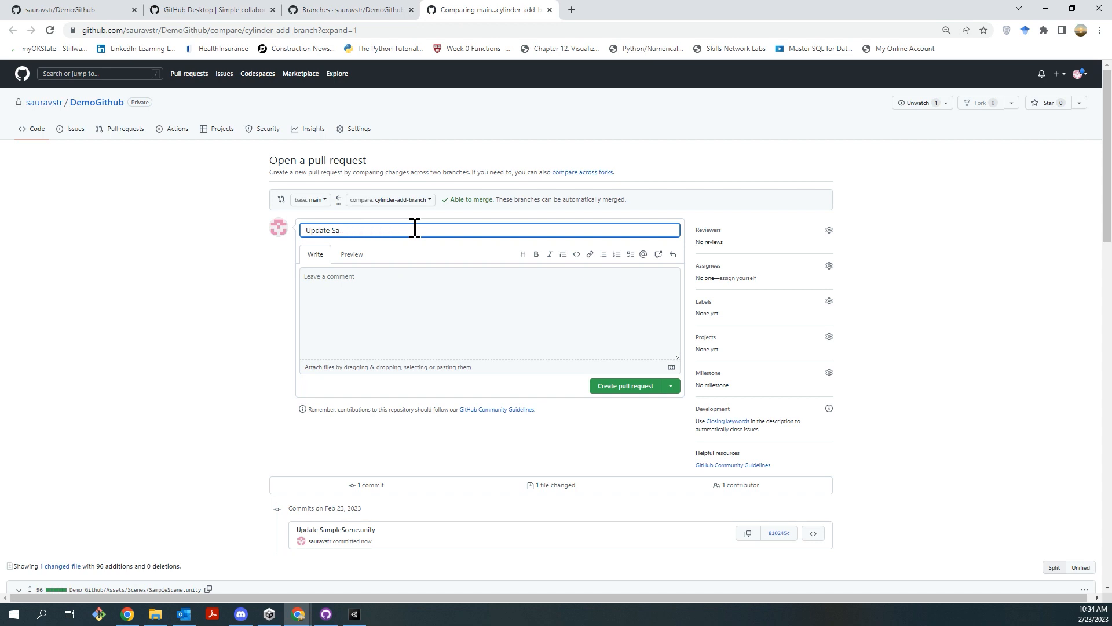
{"action": "key", "text": "BackSpace"}
{"action": "key", "text": "BackSpace"}
{"action": "key", "text": "BackSpace"}
{"action": "key", "text": "BackSpace"}
{"action": "key", "text": "BackSpace"}
{"action": "key", "text": "BackSpace"}
{"action": "key", "text": "BackSpace"}
{"action": "key", "text": "BackSpace"}
{"action": "key", "text": "BackSpace"}
{"action": "type", "text": "ad"}
{"action": "left_click", "coordinate": [471, 282]}
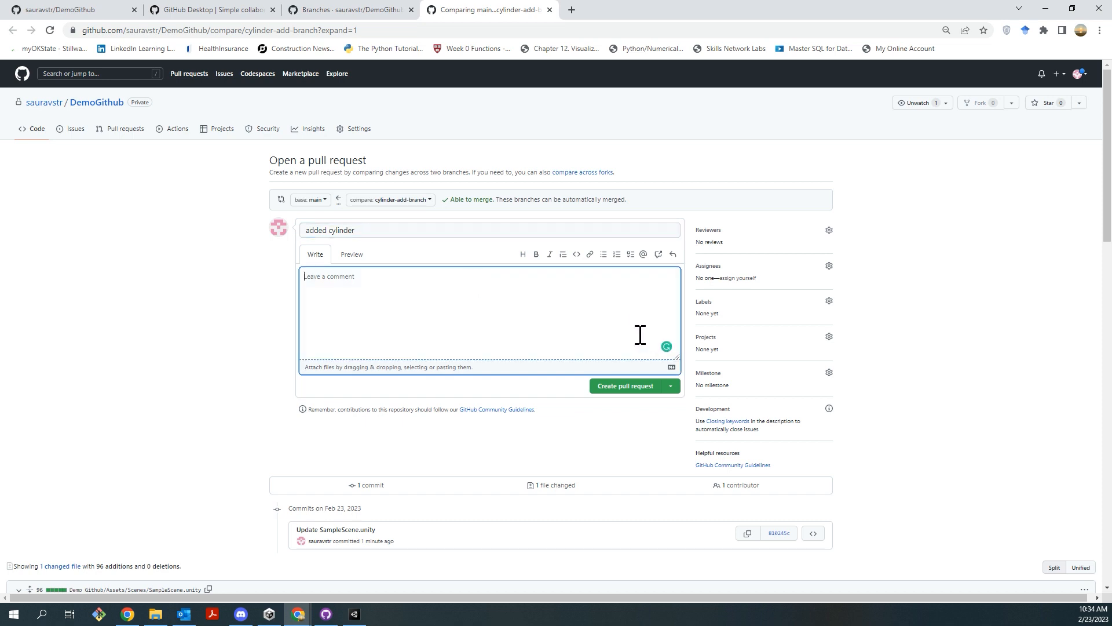
{"action": "left_click", "coordinate": [632, 387]}
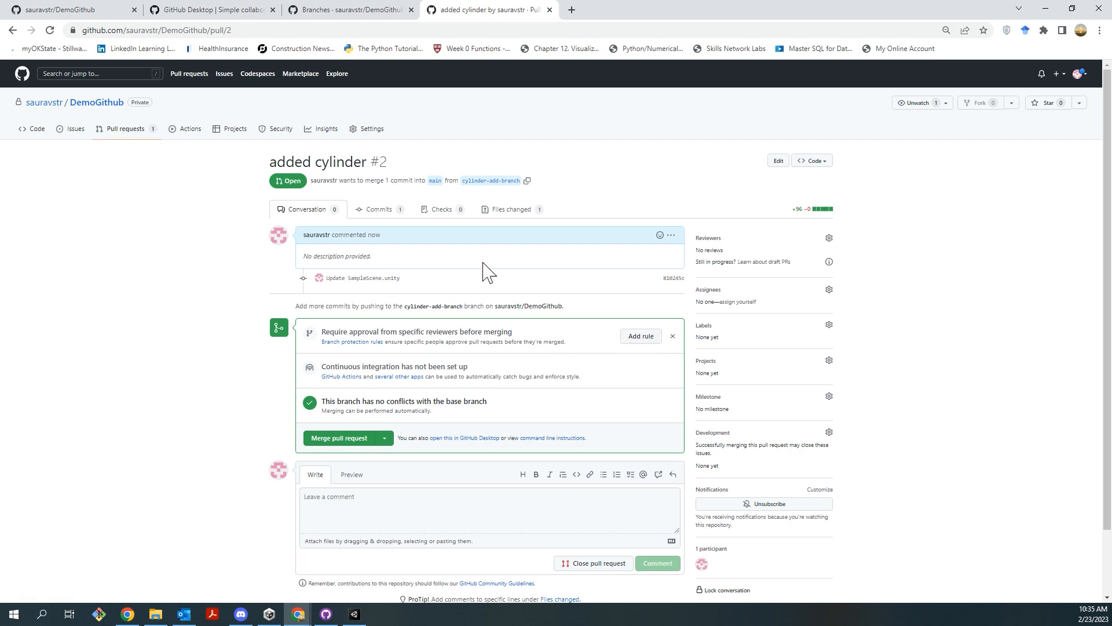
Step: Review the pull request's commits, and reopen the added cylinder request from the repository's pull request list
{"action": "left_click", "coordinate": [388, 215]}
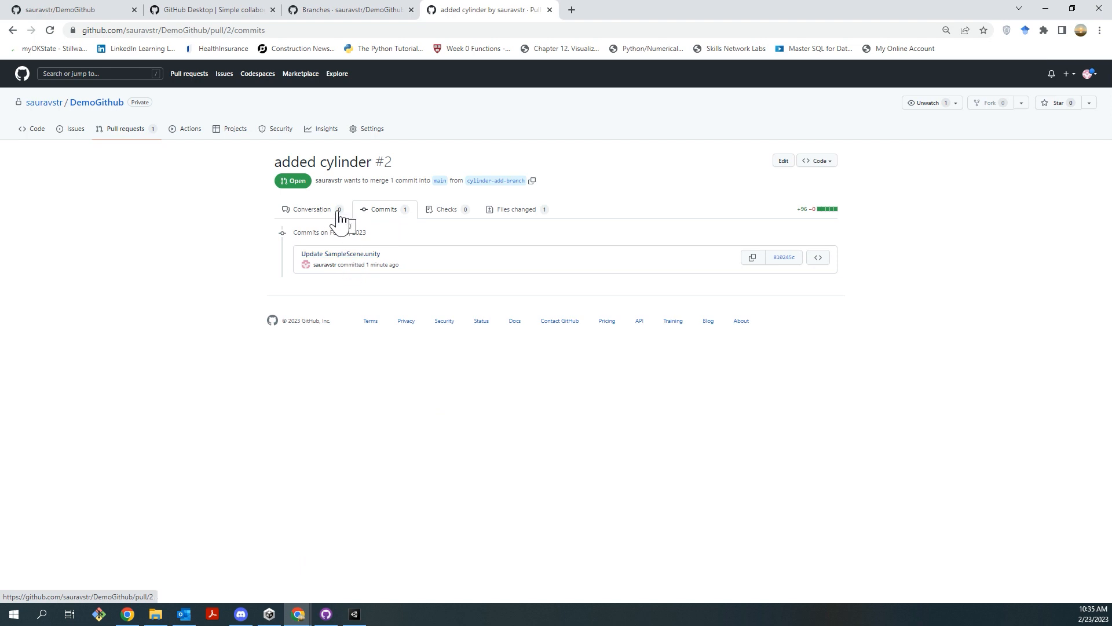
{"action": "left_click", "coordinate": [322, 215]}
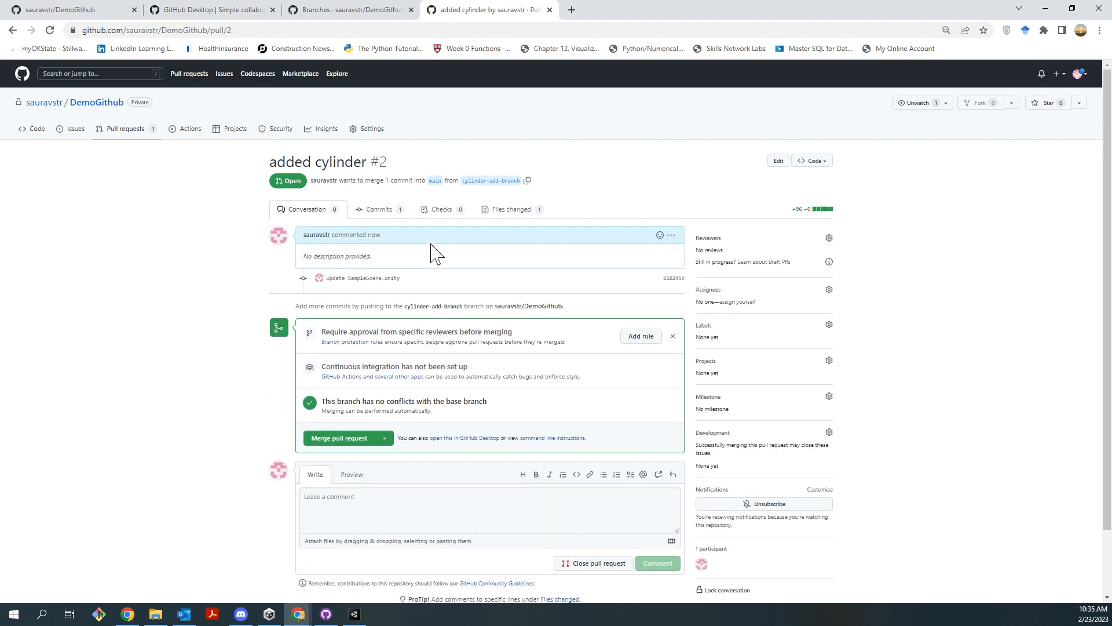
{"action": "left_click", "coordinate": [117, 139]}
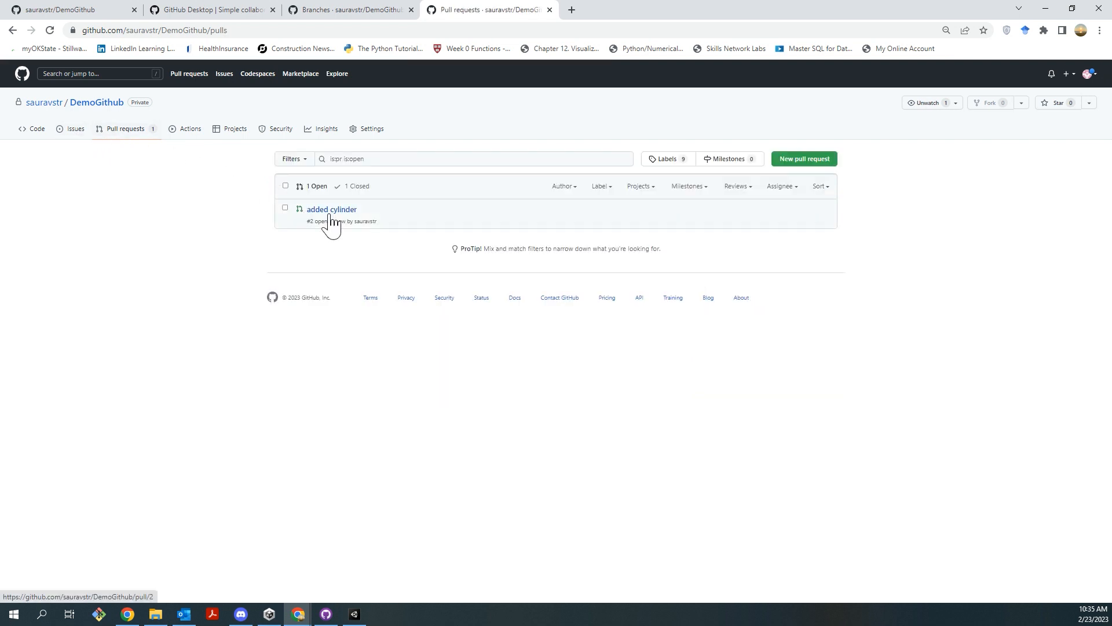
{"action": "mouse_move", "coordinate": [333, 216]}
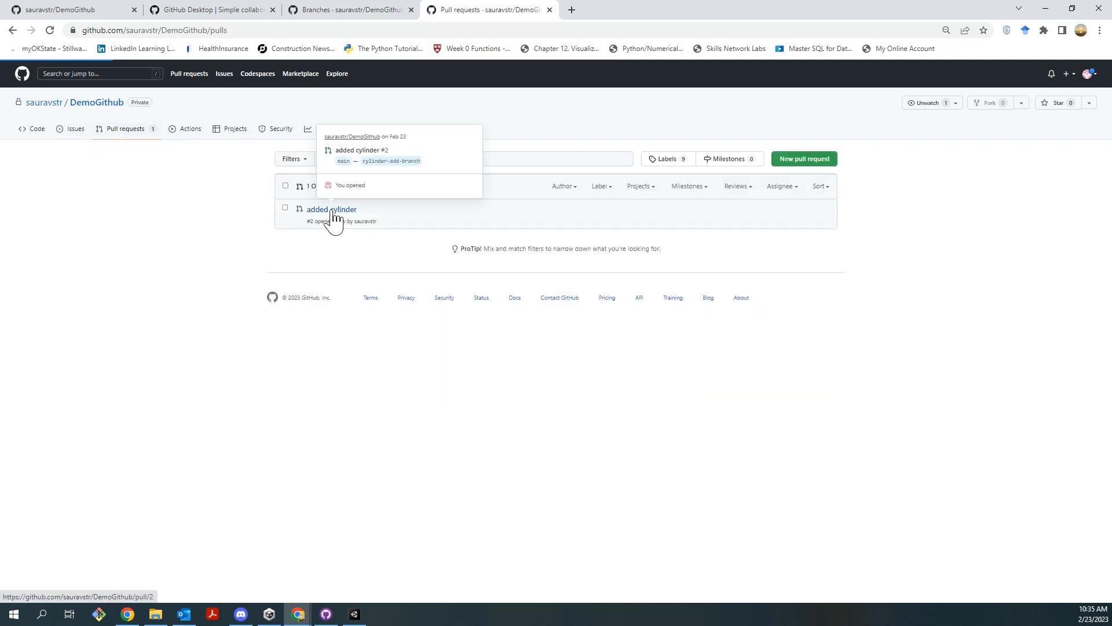
{"action": "left_click", "coordinate": [333, 210]}
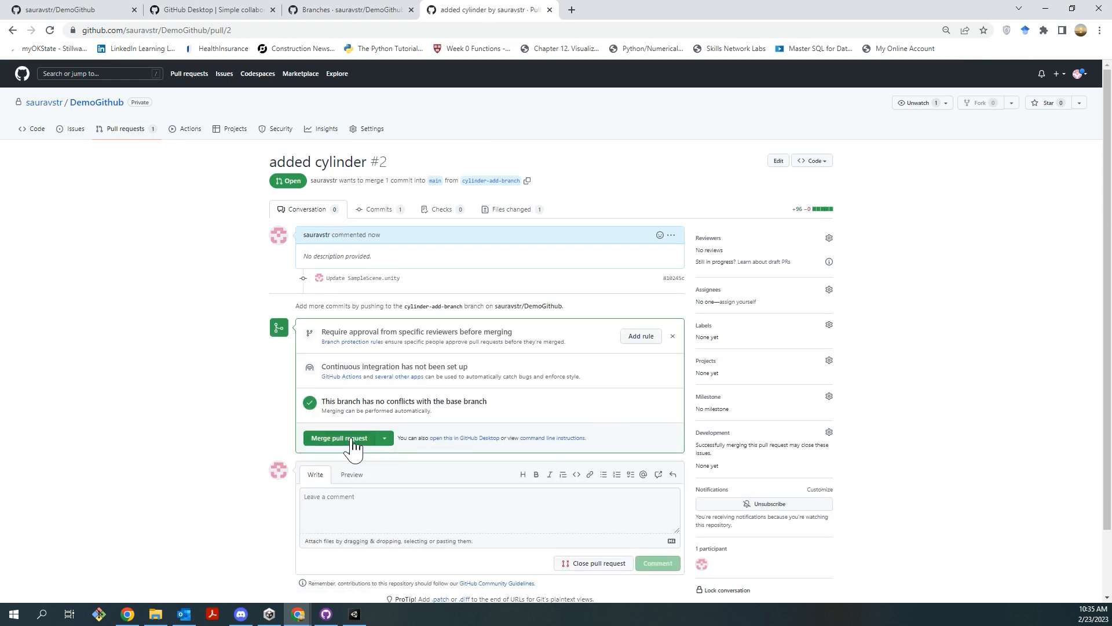
Step: Merge the added cylinder pull request into main, and return to GitHub Desktop
{"action": "left_click", "coordinate": [340, 439]}
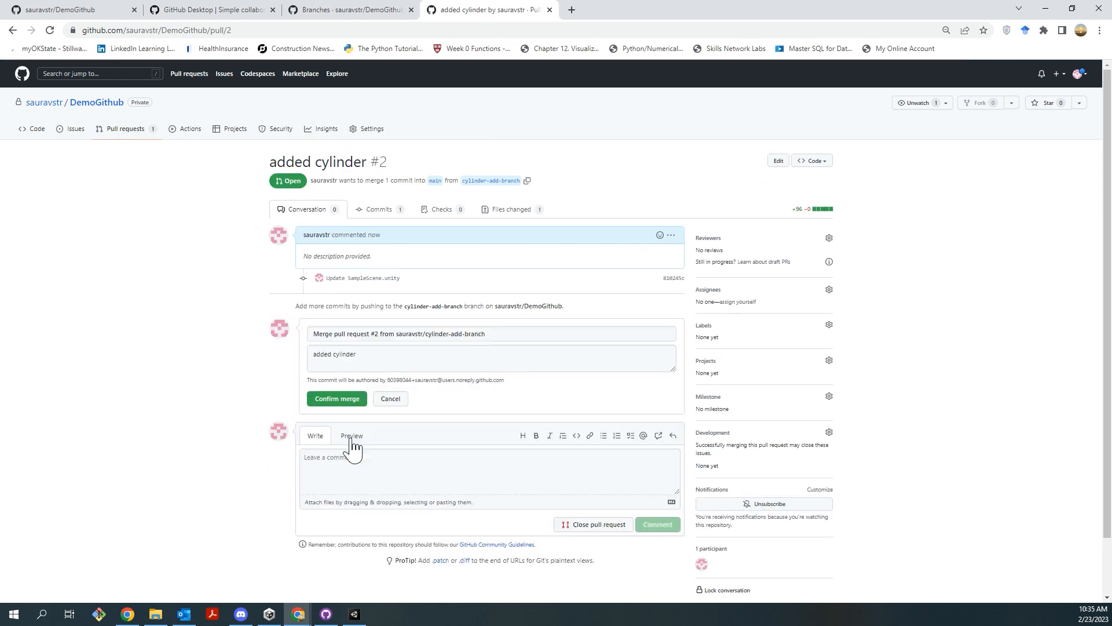
{"action": "left_click", "coordinate": [355, 400]}
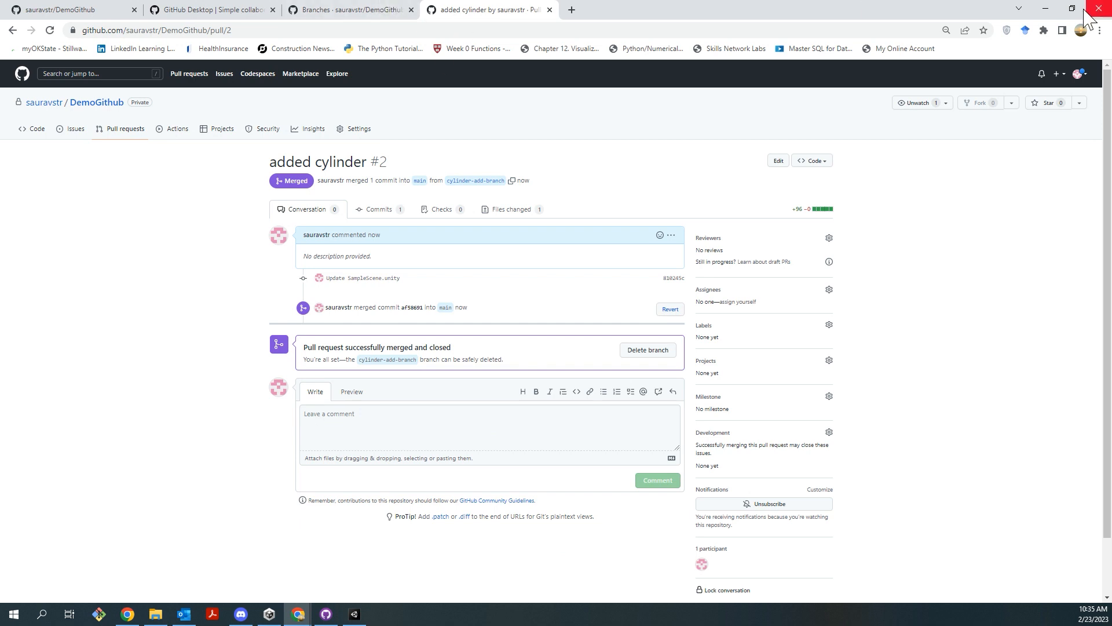
{"action": "left_click", "coordinate": [1045, 9]}
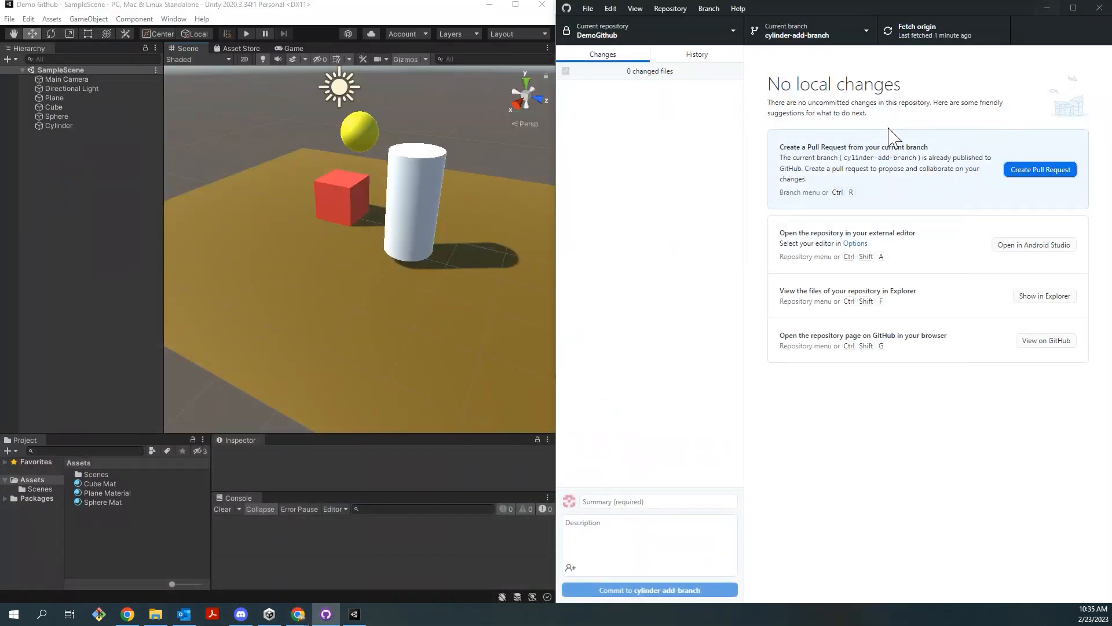
Step: Switch the current branch to main and reload SampleScene in Unity
{"action": "left_click", "coordinate": [858, 41]}
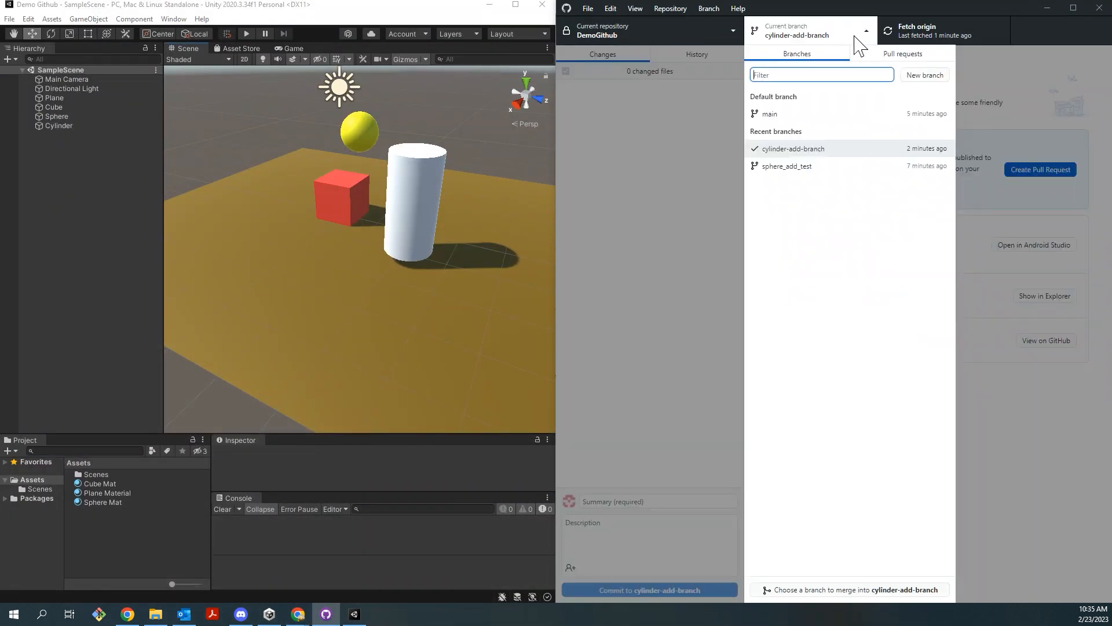
{"action": "left_click", "coordinate": [985, 255]}
{"action": "left_click", "coordinate": [815, 40]}
{"action": "left_click", "coordinate": [771, 114]}
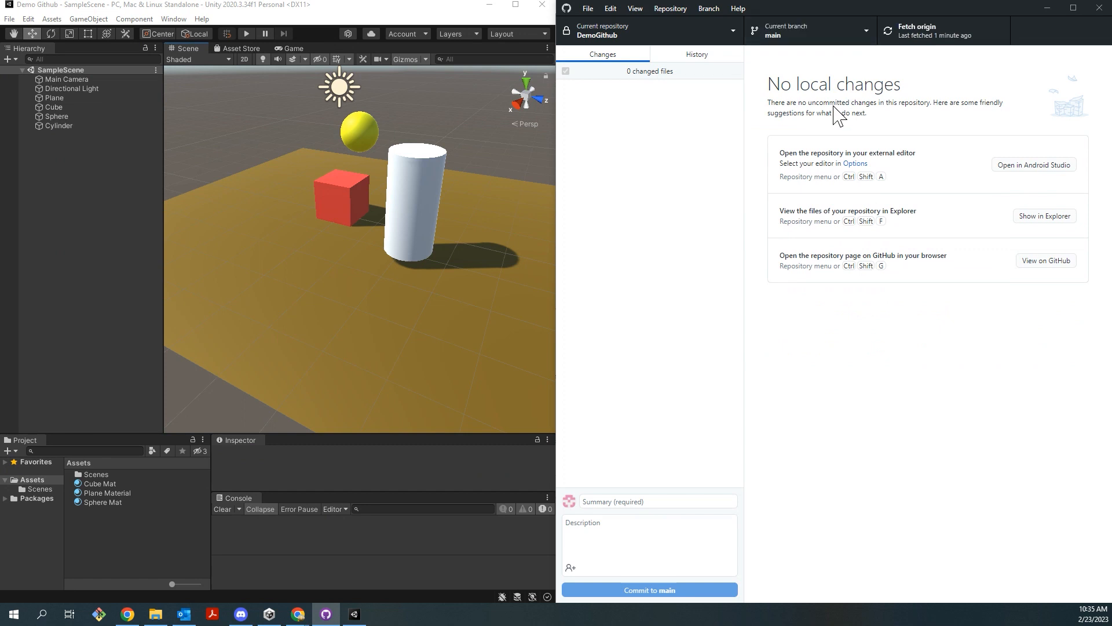
{"action": "left_click", "coordinate": [85, 201]}
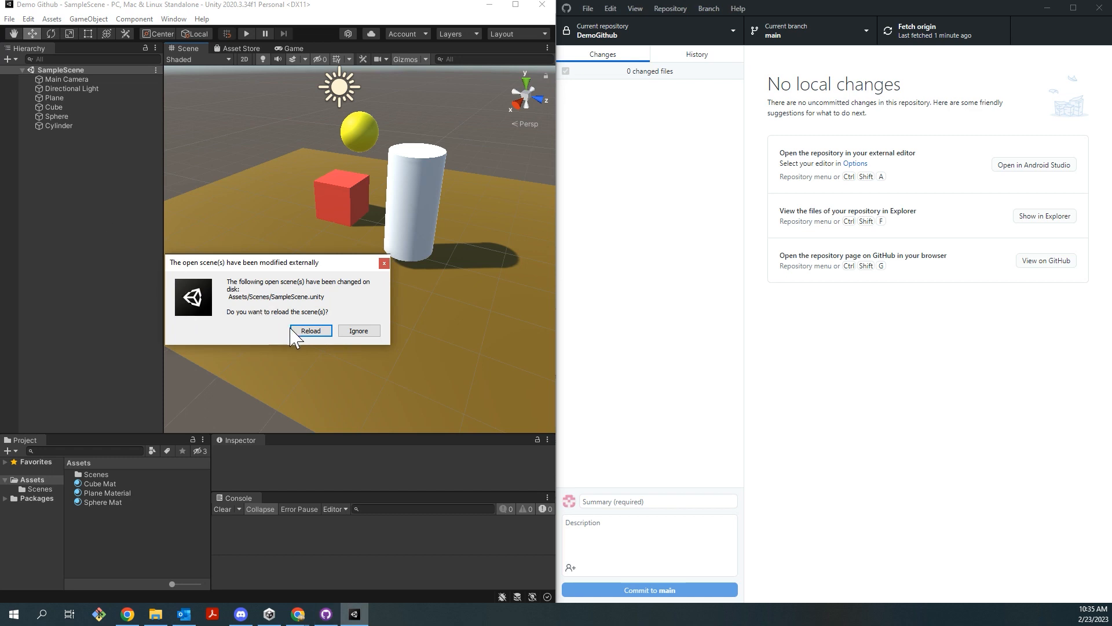
{"action": "left_click", "coordinate": [311, 331]}
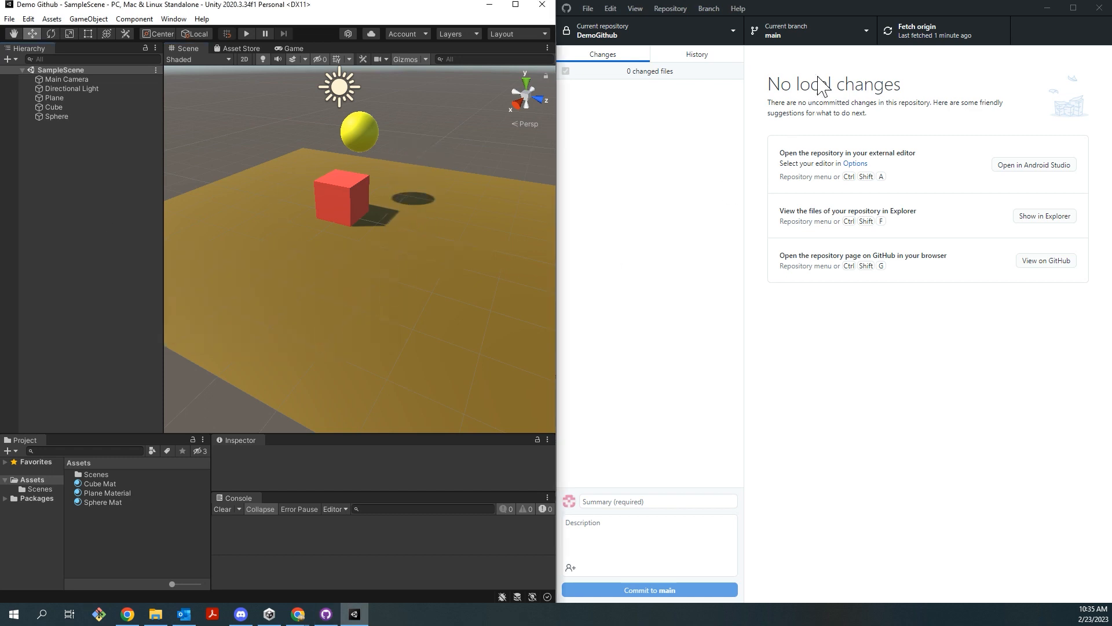
Step: Fetch origin, pull the merged remote commits into the local main branch, and return to Unity to load the updated SampleScene
{"action": "left_click", "coordinate": [948, 33]}
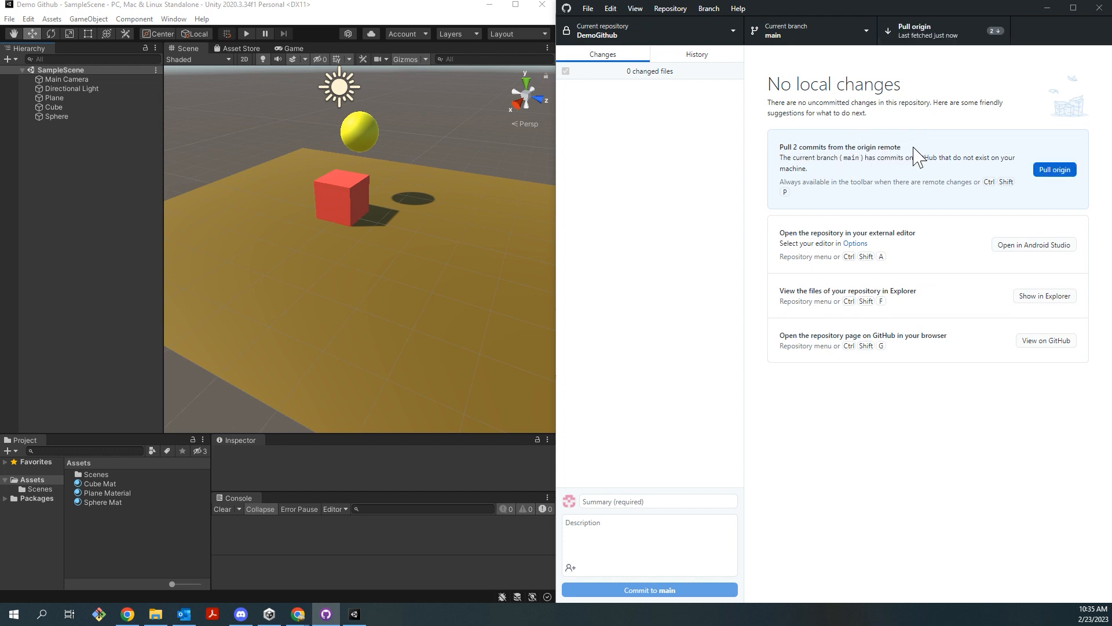
{"action": "left_click", "coordinate": [135, 226]}
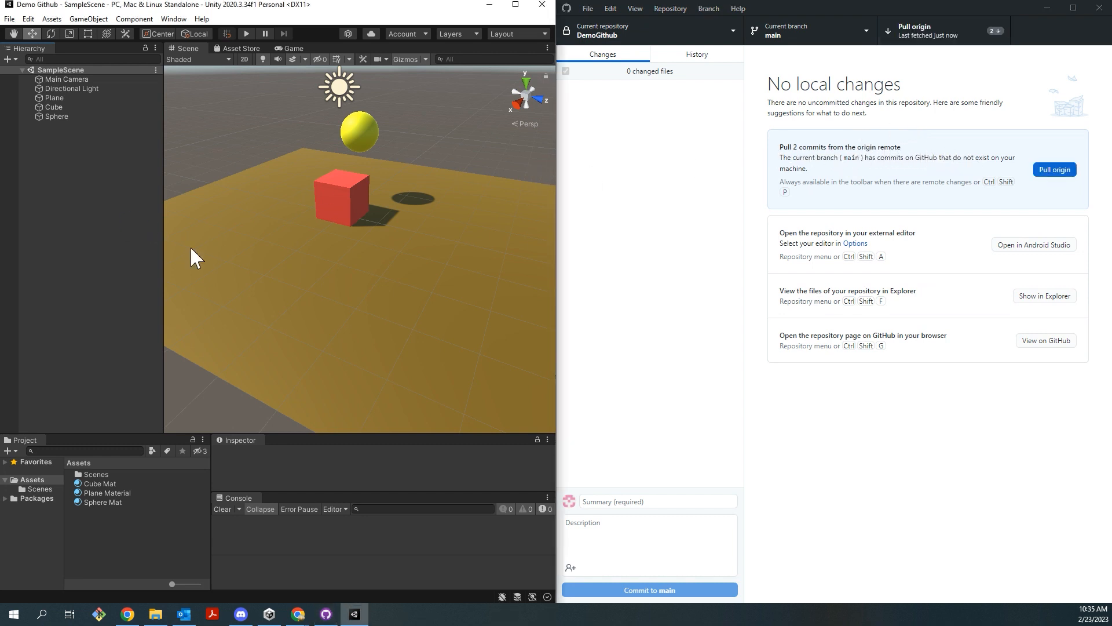
{"action": "left_click", "coordinate": [592, 320]}
{"action": "left_click", "coordinate": [457, 328]}
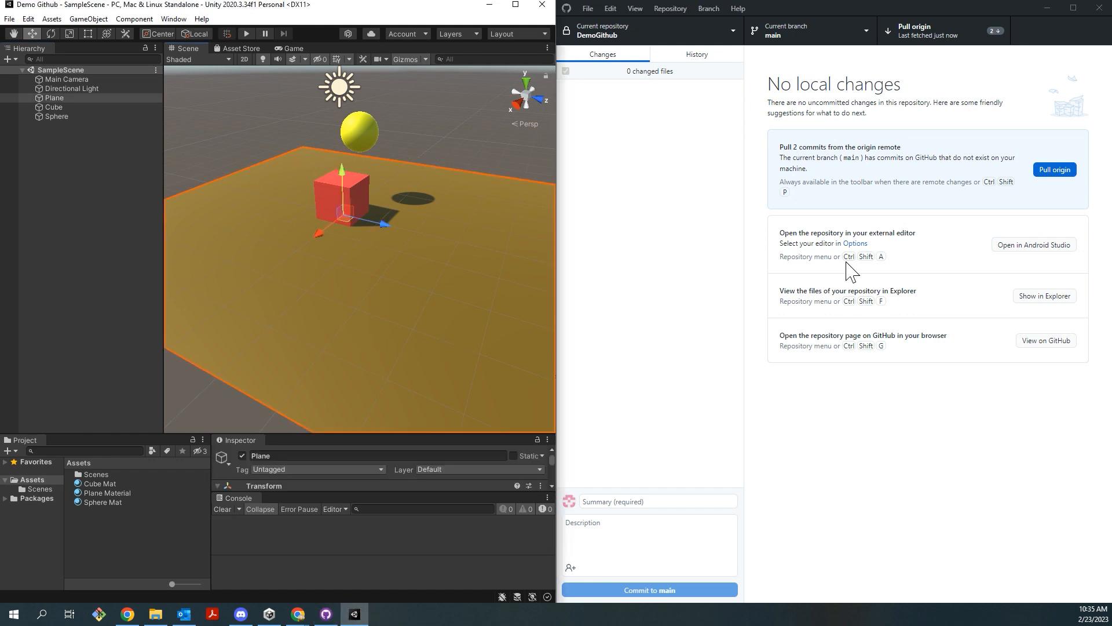
{"action": "left_click", "coordinate": [932, 179]}
{"action": "left_click", "coordinate": [1058, 171]}
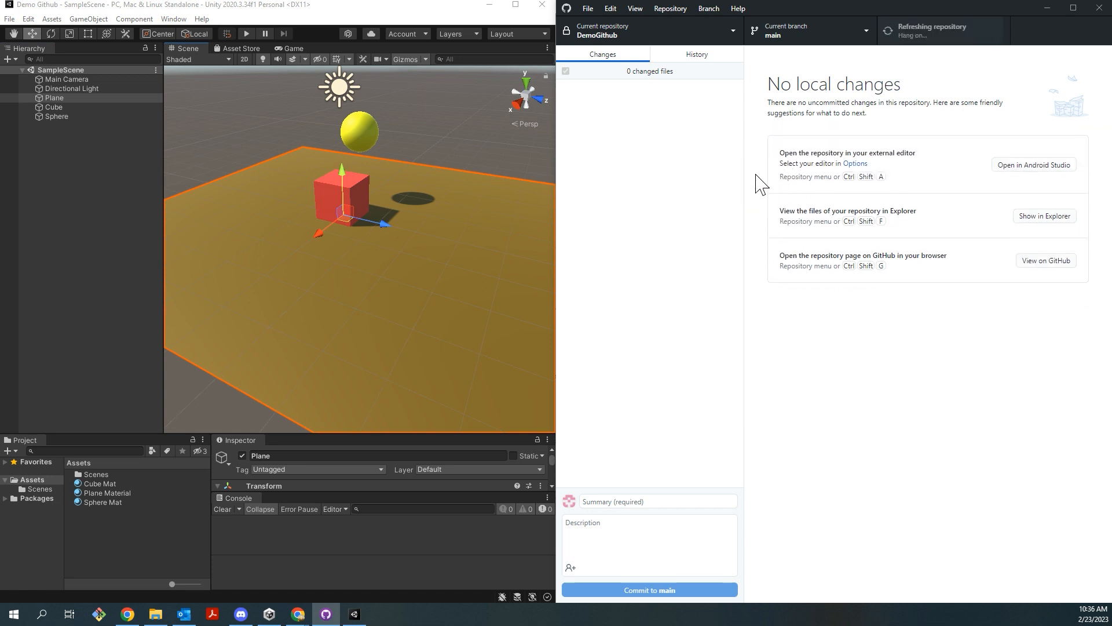
{"action": "left_click", "coordinate": [318, 327]}
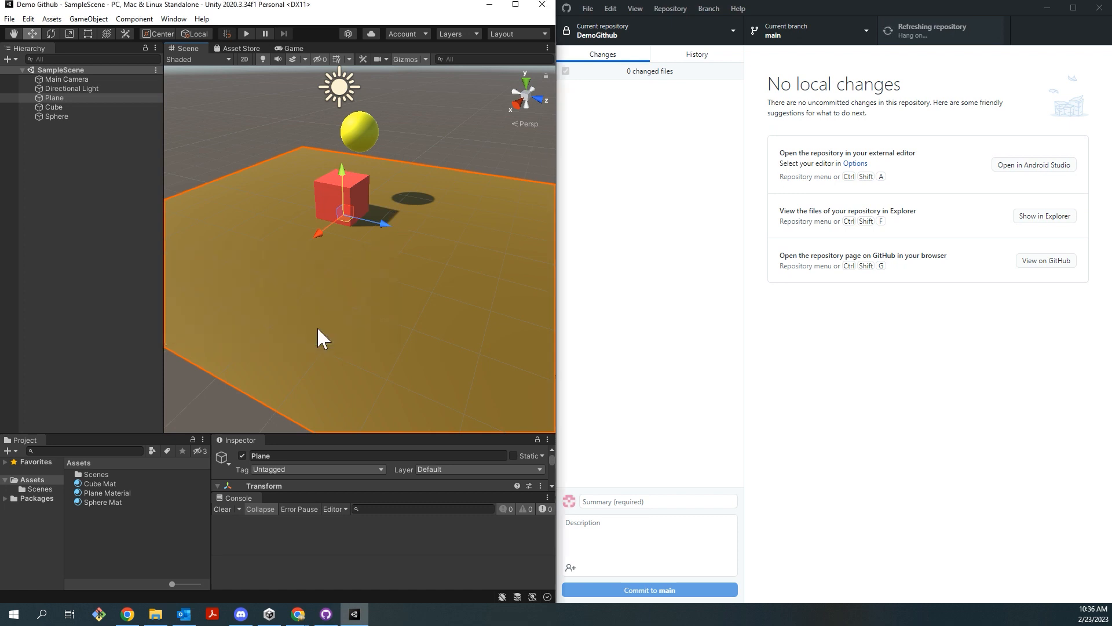
Step: Check the repository's branch list, and examine the plane, cube, sphere and cylinder in the Unity scene from several angles
{"action": "left_click", "coordinate": [797, 36]}
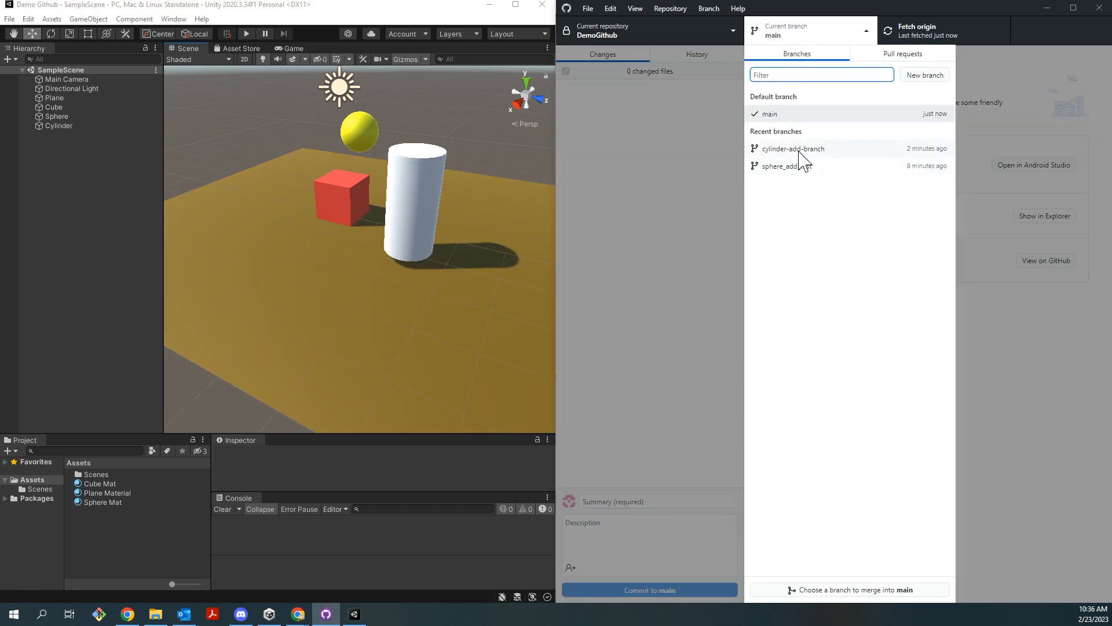
{"action": "left_click", "coordinate": [711, 171]}
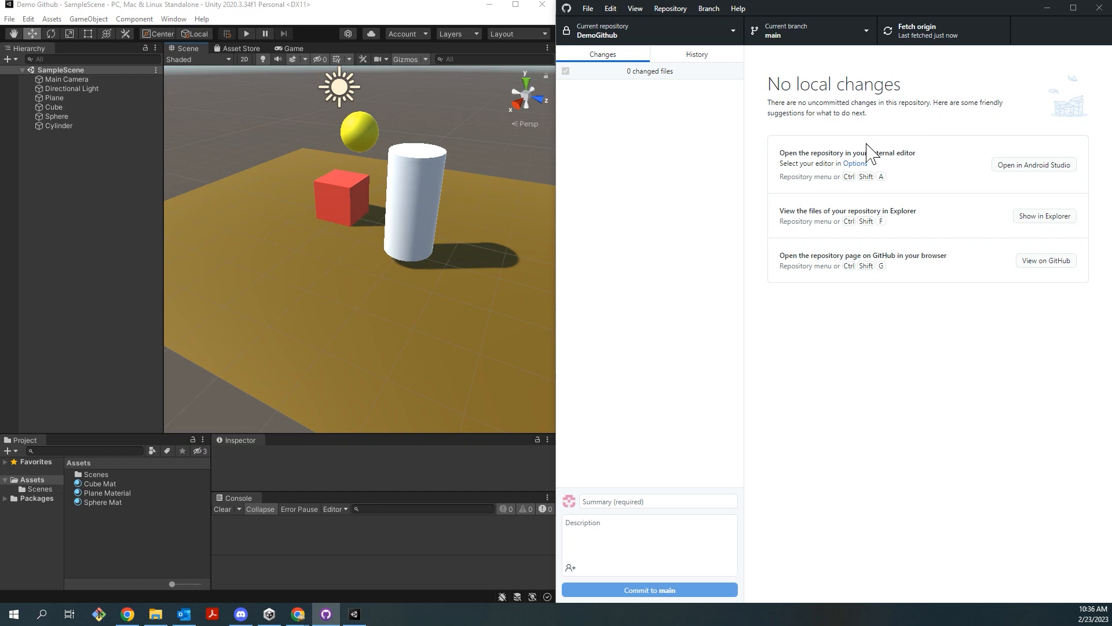
{"action": "left_click", "coordinate": [407, 283]}
{"action": "left_click_drag", "start_coordinate": [405, 285], "coordinate": [340, 296], "text": "alt"}
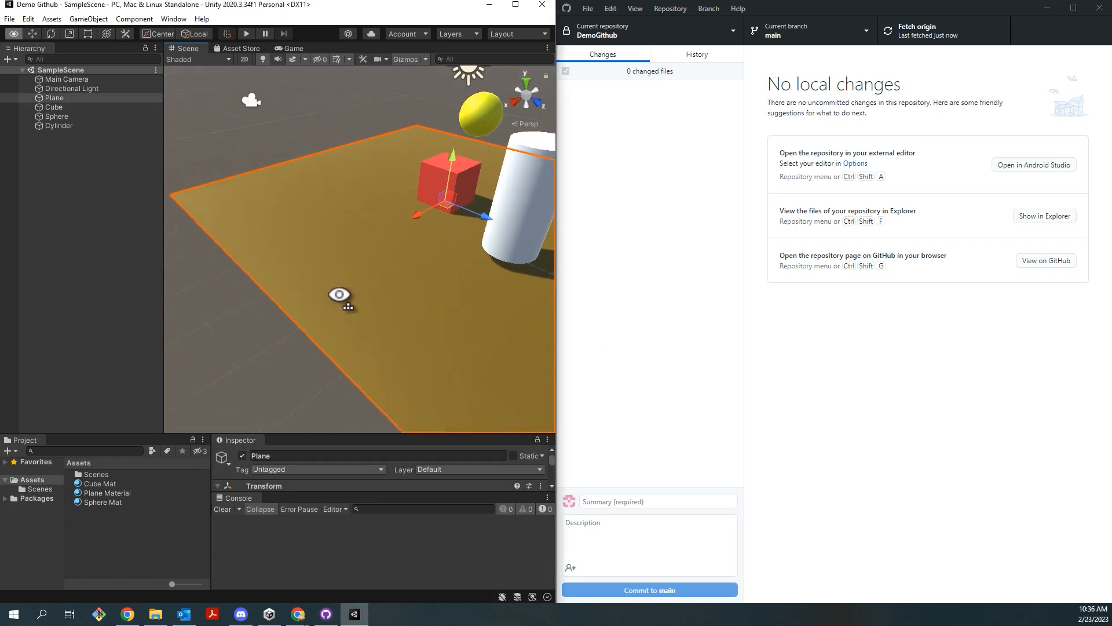
{"action": "middle_click_drag", "start_coordinate": [409, 266], "coordinate": [311, 295]}
{"action": "right_click_drag", "start_coordinate": [426, 297], "coordinate": [315, 296]}
{"action": "middle_click_drag", "start_coordinate": [472, 299], "coordinate": [323, 282]}
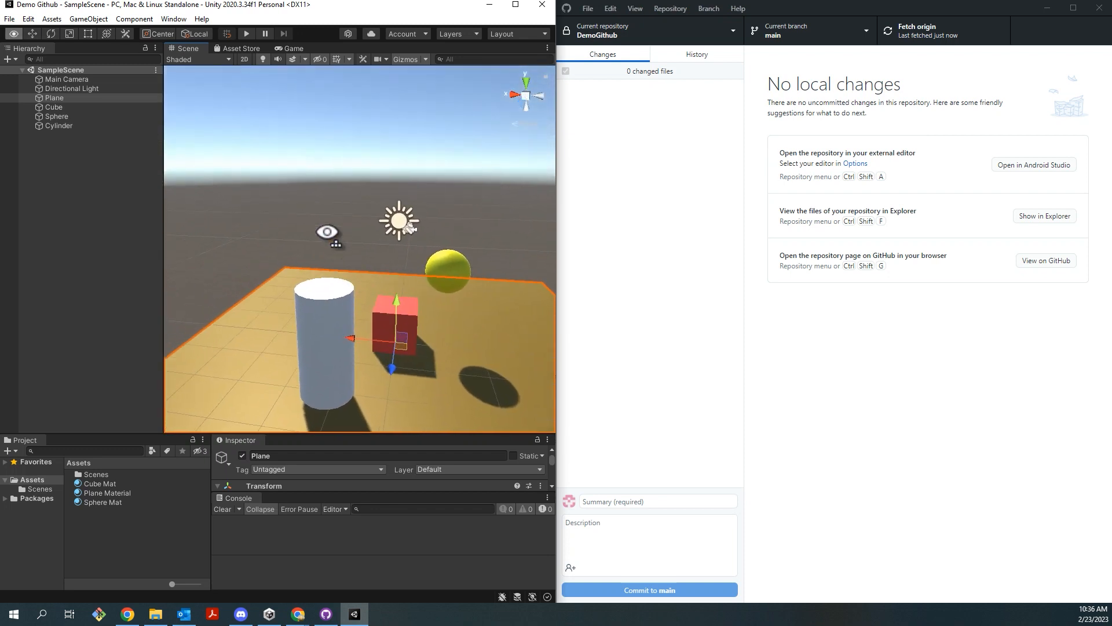